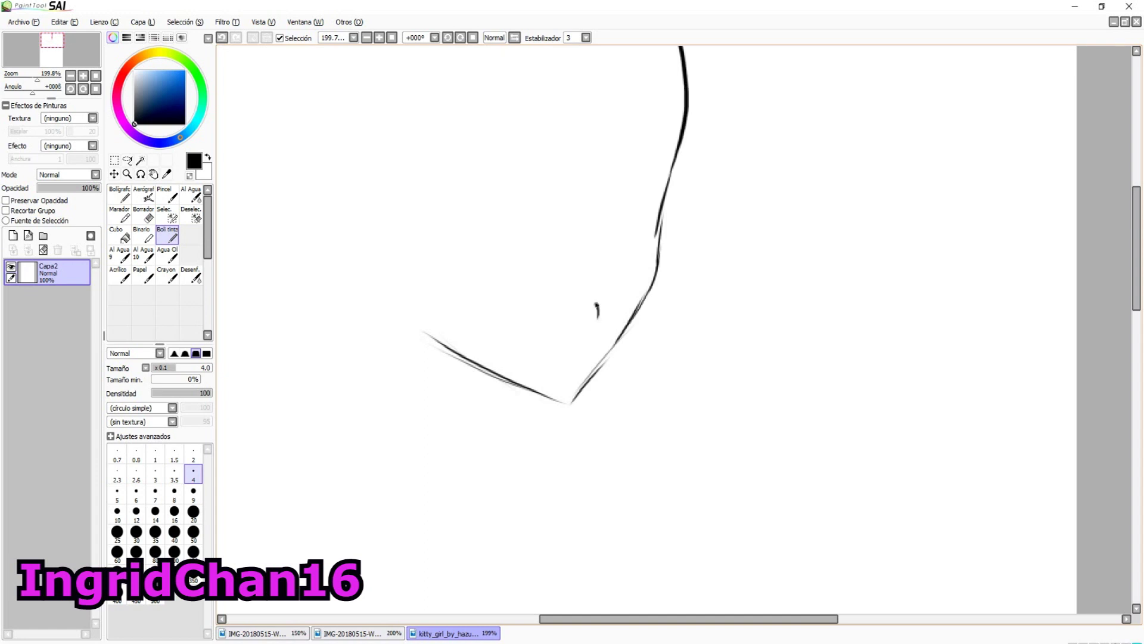
{"action": "key", "text": "ctrl+z"}
{"action": "key", "text": "ctrl+z"}
{"action": "left_click_drag", "start_coordinate": [509, 186], "coordinate": [411, 214]}
{"action": "key", "text": "ctrl+z"}
{"action": "key", "text": "ctrl+z"}
{"action": "left_click_drag", "start_coordinate": [476, 195], "coordinate": [480, 226]}
{"action": "left_click_drag", "start_coordinate": [502, 223], "coordinate": [484, 226]}
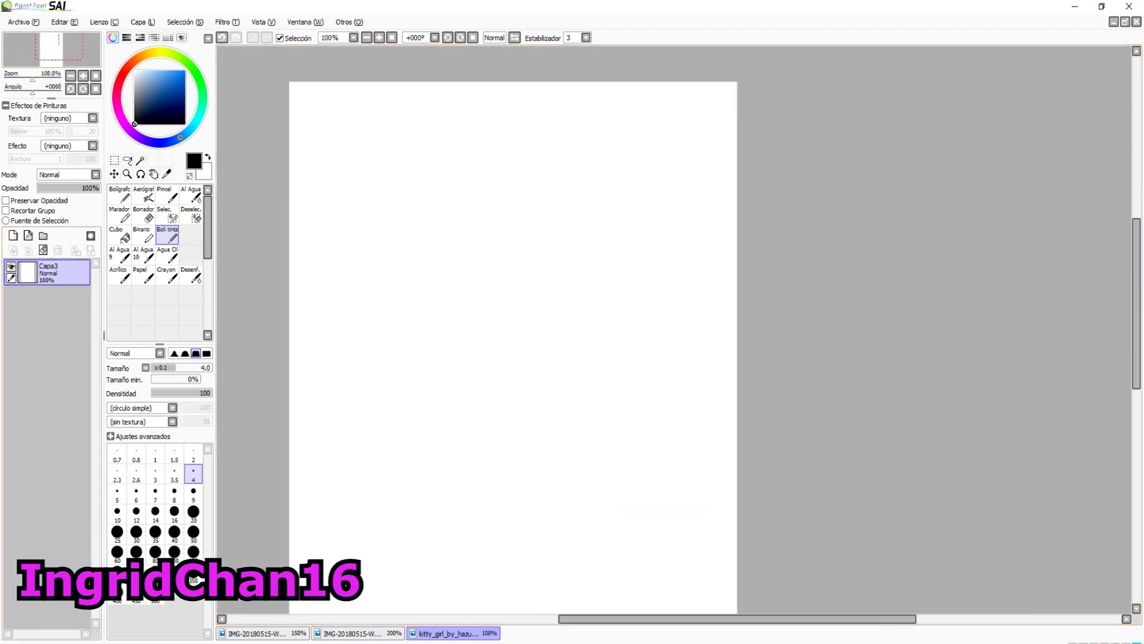
Sketch the figure's head outline, pointed jaw, neck and both shoulder curves in the upper part of the blank canvas.
{"action": "left_click_drag", "start_coordinate": [457, 108], "coordinate": [445, 173]}
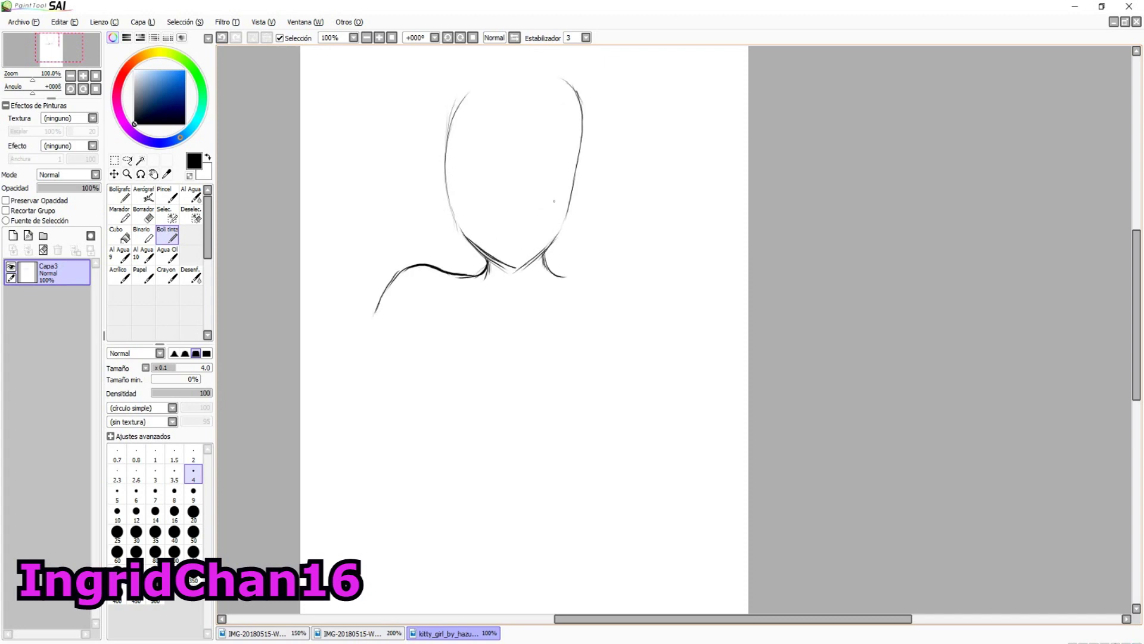
{"action": "left_click_drag", "start_coordinate": [629, 268], "coordinate": [648, 297]}
{"action": "left_click_drag", "start_coordinate": [438, 317], "coordinate": [369, 247]}
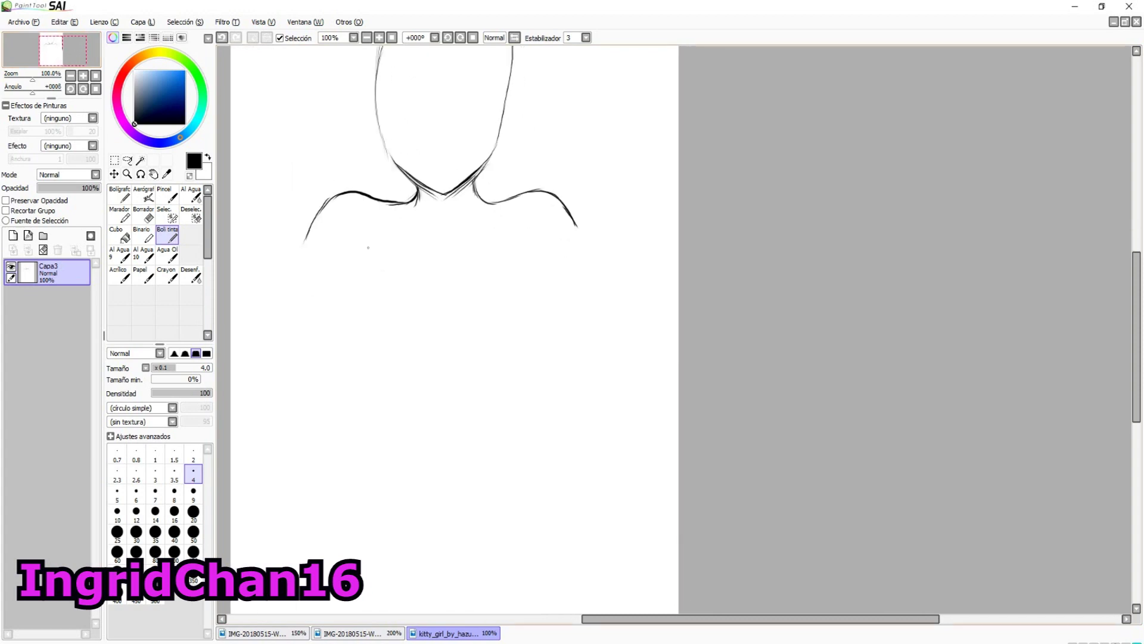
Sketch the chest contours below the shoulders and the waist lines flaring out into the hips.
{"action": "key", "text": "ctrl+z"}
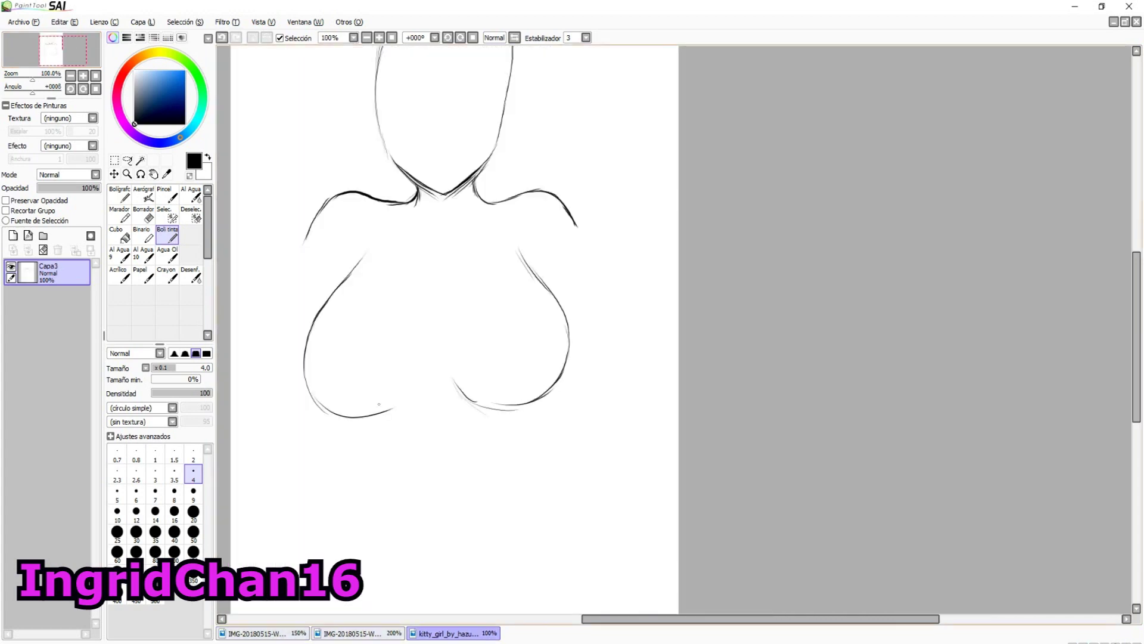
{"action": "left_click_drag", "start_coordinate": [339, 413], "coordinate": [349, 465]}
{"action": "mouse_move", "coordinate": [541, 396]}
{"action": "left_mouse_down"}
{"action": "mouse_move", "coordinate": [525, 478]}
{"action": "mouse_move", "coordinate": [583, 344]}
{"action": "left_mouse_up"}
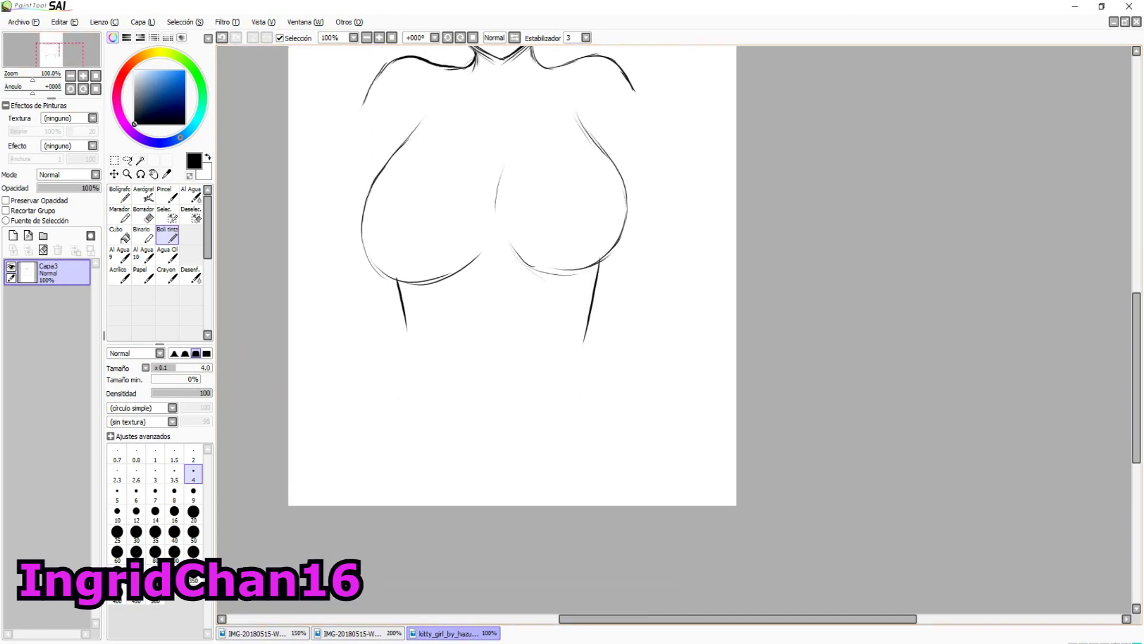
{"action": "key", "text": "m"}
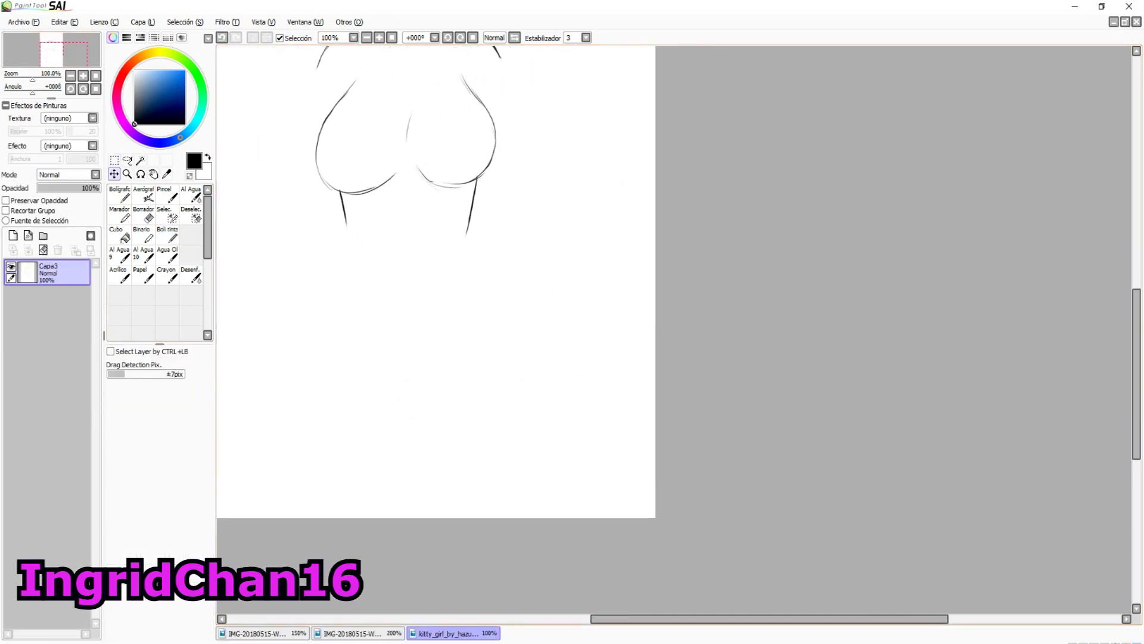
{"action": "key", "text": "n"}
{"action": "left_click_drag", "start_coordinate": [346, 222], "coordinate": [338, 243]}
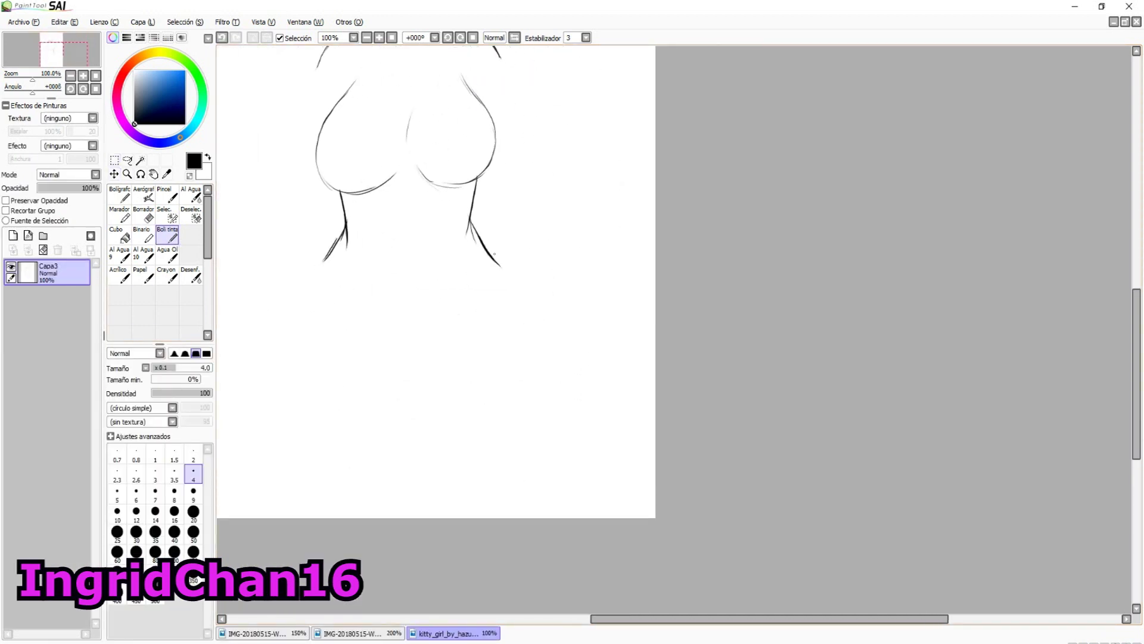
Sketch the bent leg at the canvas's right edge, with the thigh's top and underside and both shin lines.
{"action": "left_click_drag", "start_coordinate": [464, 282], "coordinate": [656, 243]}
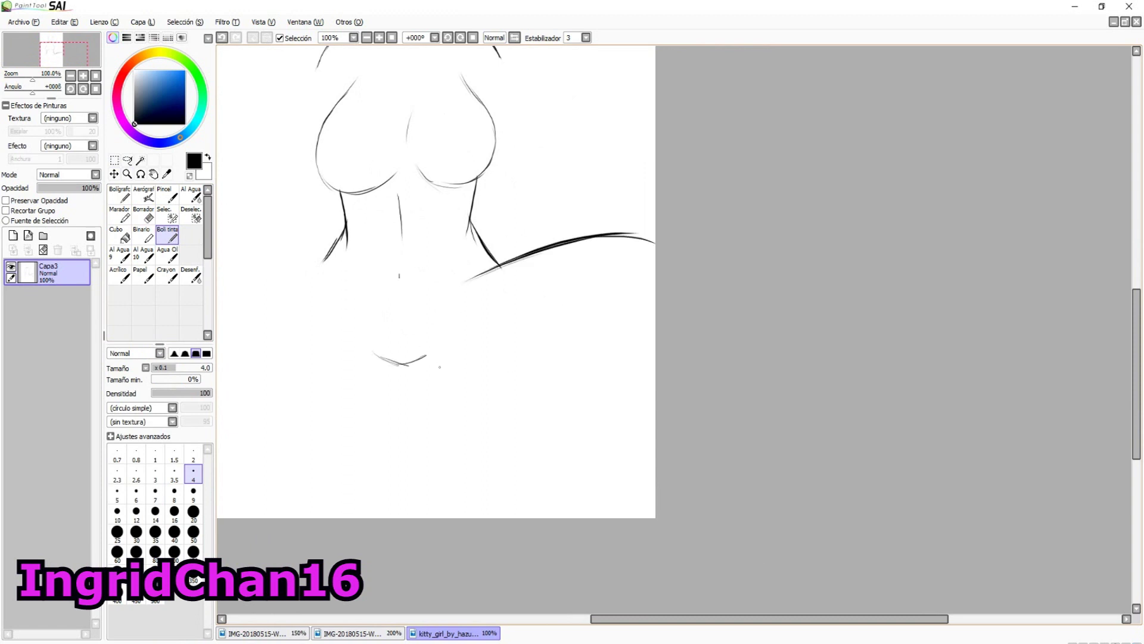
{"action": "key", "text": "ctrl+z"}
{"action": "left_click_drag", "start_coordinate": [412, 379], "coordinate": [532, 357]}
{"action": "mouse_move", "coordinate": [498, 366]}
{"action": "left_mouse_down"}
{"action": "mouse_move", "coordinate": [566, 330]}
{"action": "mouse_move", "coordinate": [499, 463]}
{"action": "left_mouse_up"}
{"action": "left_click_drag", "start_coordinate": [656, 330], "coordinate": [567, 468]}
{"action": "left_click_drag", "start_coordinate": [455, 286], "coordinate": [623, 217]}
{"action": "left_click_drag", "start_coordinate": [519, 257], "coordinate": [656, 242]}
{"action": "key", "text": "e"}
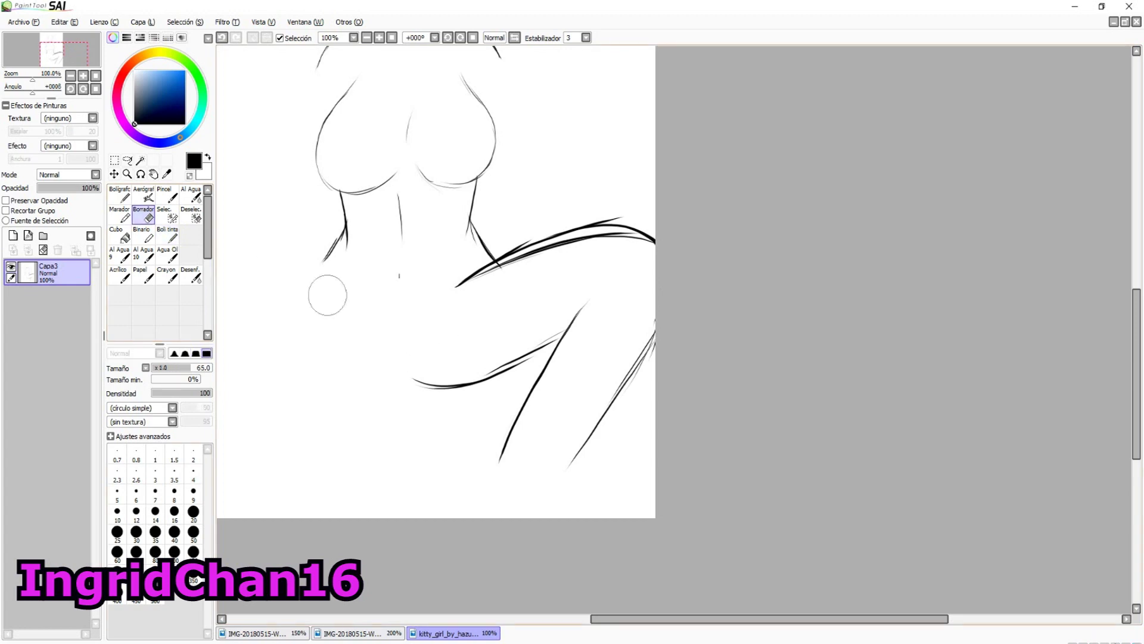
{"action": "key", "text": "n"}
{"action": "mouse_move", "coordinate": [470, 275]}
{"action": "left_mouse_down"}
{"action": "mouse_move", "coordinate": [652, 230]}
{"action": "mouse_move", "coordinate": [644, 215]}
{"action": "left_mouse_up"}
Select the head outline, enlarge it above the neck with a transform, and deselect it.
{"action": "key", "text": "minus"}
{"action": "key", "text": "minus"}
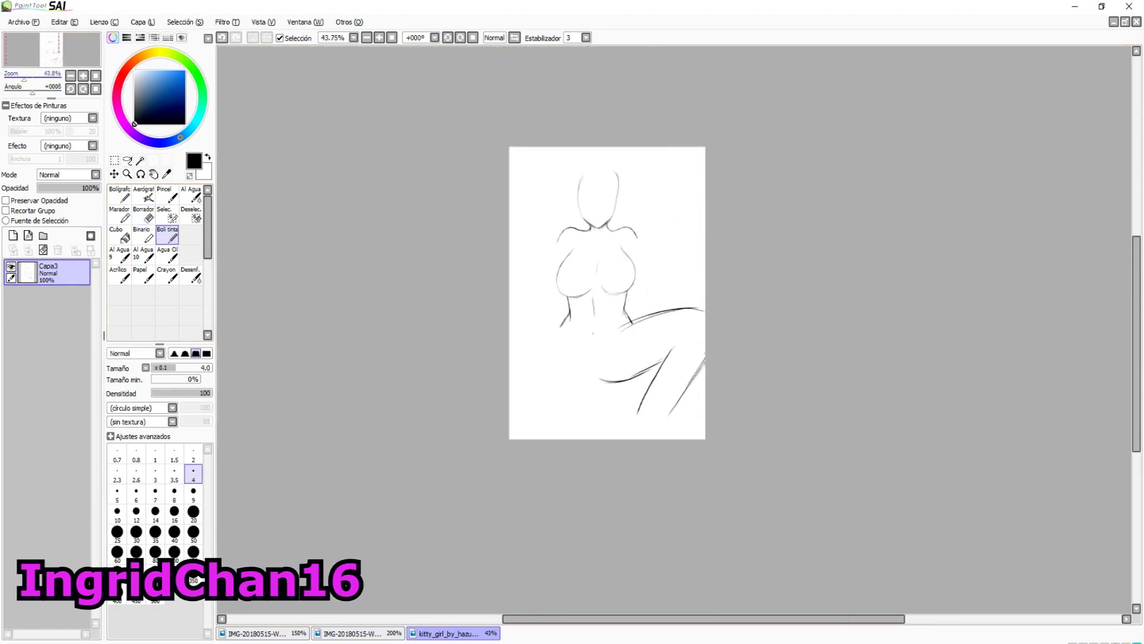
{"action": "key", "text": "Home"}
{"action": "key", "text": "m"}
{"action": "left_click_drag", "start_coordinate": [409, 135], "coordinate": [530, 276]}
{"action": "key", "text": "s"}
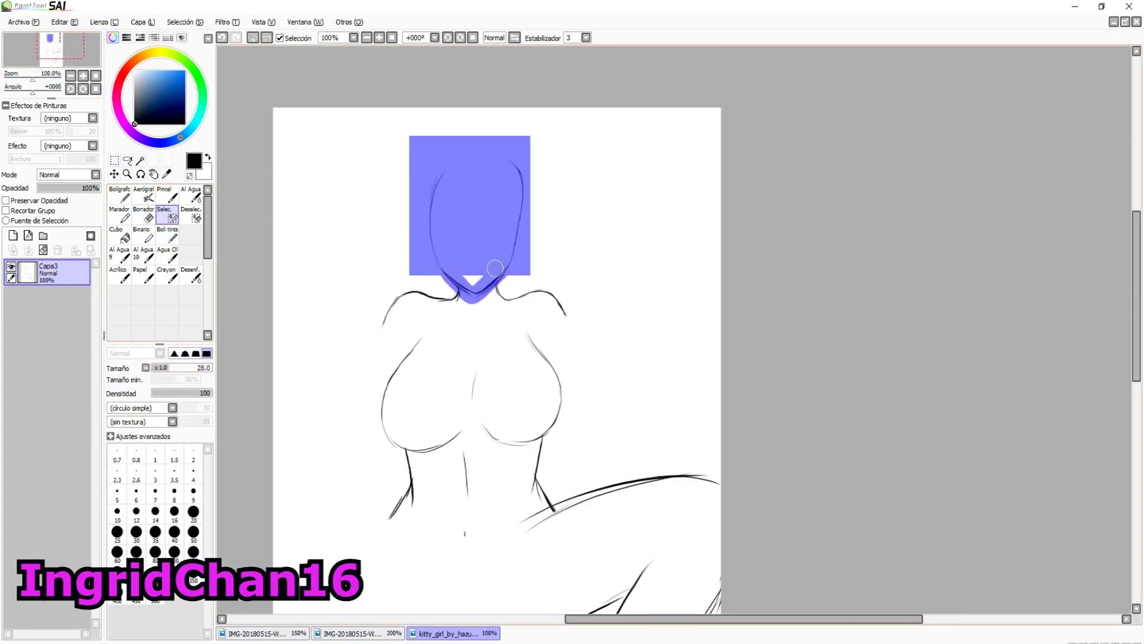
{"action": "key", "text": "ctrl+t"}
{"action": "key", "text": "Return"}
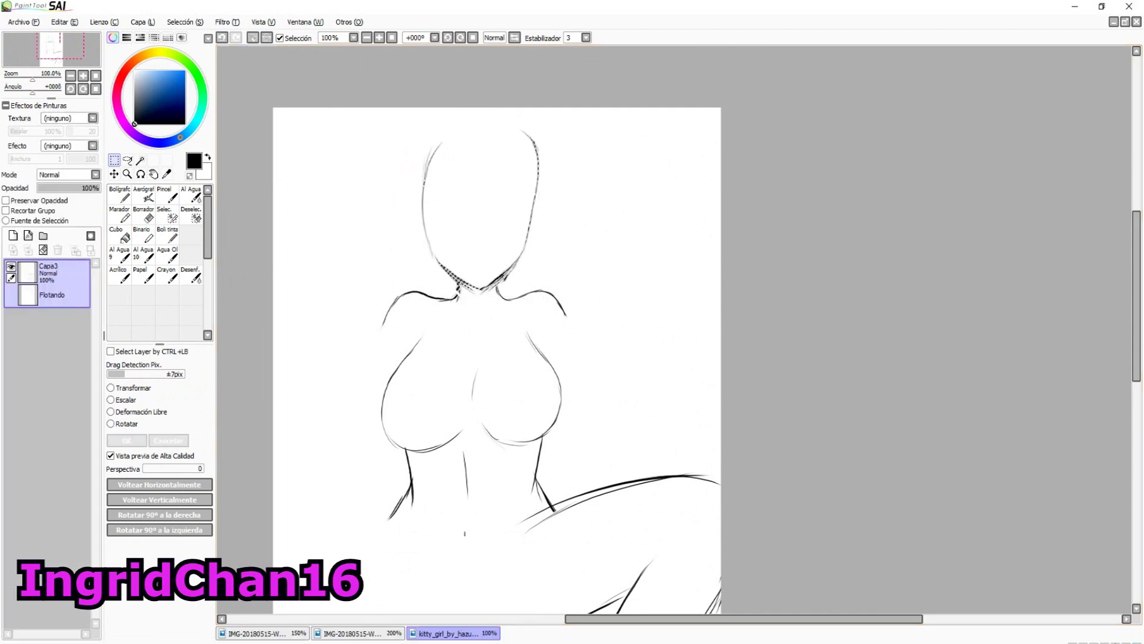
{"action": "key", "text": "ctrl+d"}
Sketch the hip's lower contour and try out the opposite thigh, erasing the thigh lines.
{"action": "scroll", "coordinate": [494, 334], "scroll_direction": "down", "scroll_amount": 2}
{"action": "scroll", "coordinate": [494, 334], "scroll_direction": "up", "scroll_amount": 1}
{"action": "left_click_drag", "start_coordinate": [495, 298], "coordinate": [516, 299]}
{"action": "left_click", "coordinate": [168, 233]}
{"action": "mouse_move", "coordinate": [438, 386]}
{"action": "left_mouse_down"}
{"action": "mouse_move", "coordinate": [386, 353]}
{"action": "mouse_move", "coordinate": [300, 338]}
{"action": "left_mouse_up"}
{"action": "left_click_drag", "start_coordinate": [411, 476], "coordinate": [492, 465]}
{"action": "key", "text": "ctrl+z"}
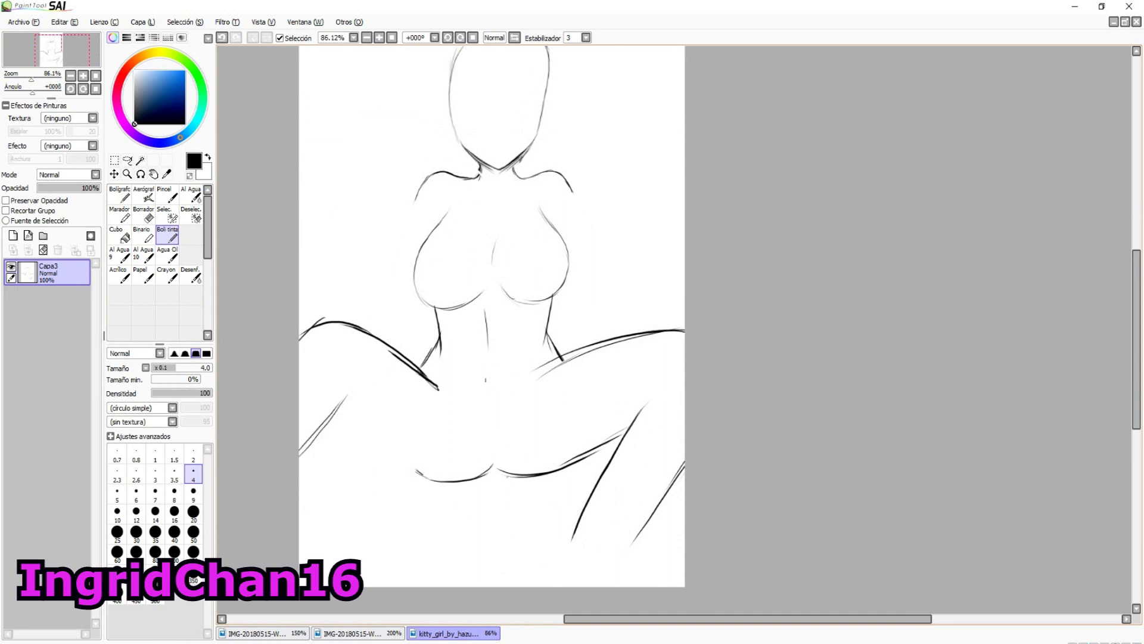
{"action": "key", "text": "e"}
{"action": "left_click_drag", "start_coordinate": [401, 498], "coordinate": [314, 401]}
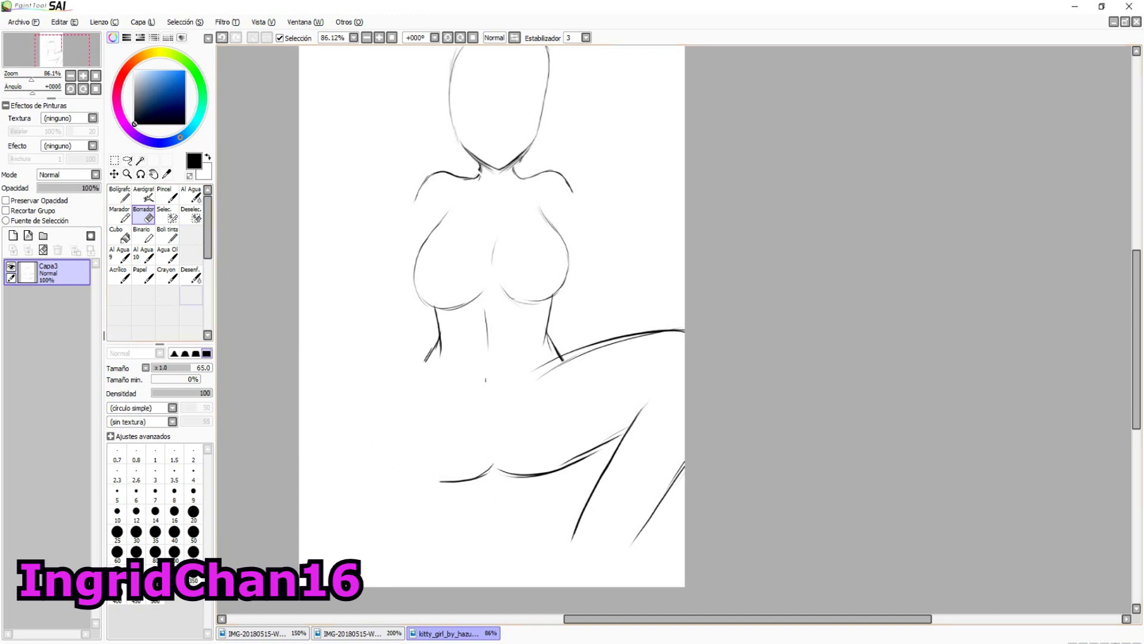
Darken the hip's lower contour and erase the redrawn lines of the opposite leg.
{"action": "left_click_drag", "start_coordinate": [438, 381], "coordinate": [355, 322]}
{"action": "left_click_drag", "start_coordinate": [411, 413], "coordinate": [420, 567]}
{"action": "key", "text": "ctrl+z"}
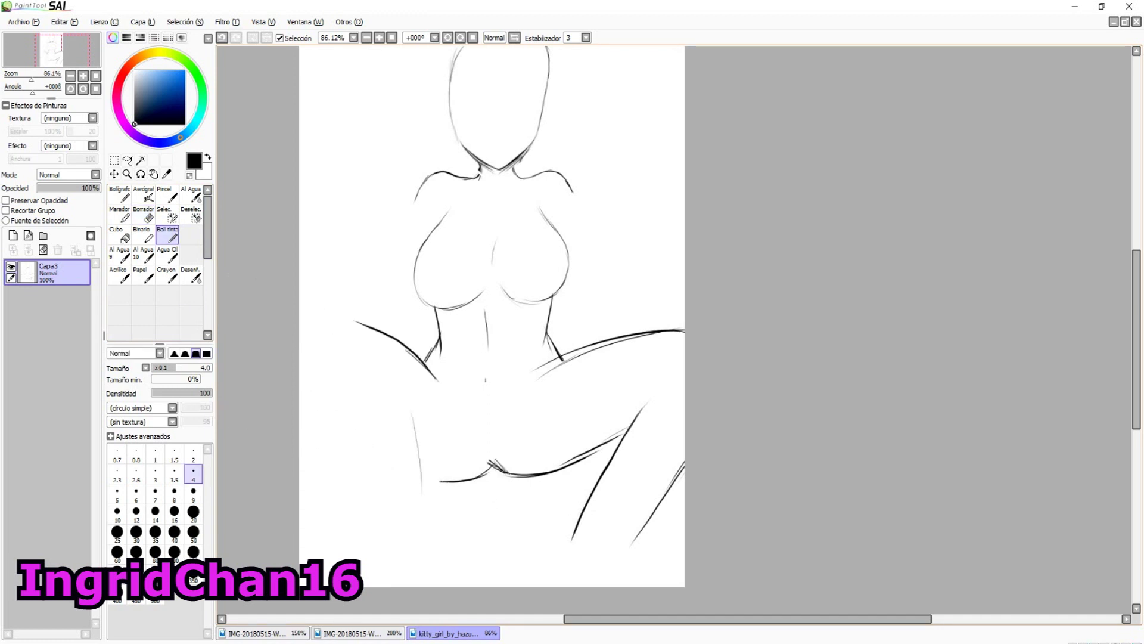
{"action": "left_click_drag", "start_coordinate": [422, 468], "coordinate": [494, 464]}
{"action": "mouse_move", "coordinate": [353, 317]}
{"action": "left_mouse_down"}
{"action": "mouse_move", "coordinate": [302, 508]}
{"action": "mouse_move", "coordinate": [261, 547]}
{"action": "left_mouse_up"}
{"action": "key", "text": "e"}
Enlarge the whole body sketch slightly on the canvas with a transform.
{"action": "left_click_drag", "start_coordinate": [31, 79], "coordinate": [27, 79]}
{"action": "key", "text": "ctrl+t"}
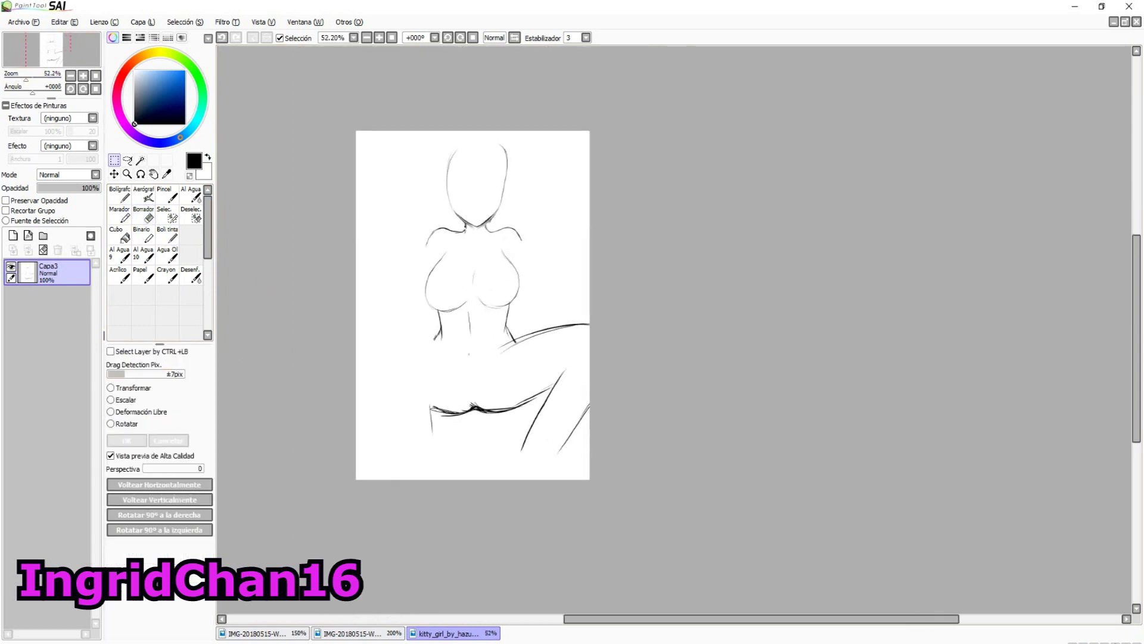
{"action": "left_click_drag", "start_coordinate": [604, 516], "coordinate": [620, 517]}
{"action": "key", "text": "Return"}
{"action": "left_click_drag", "start_coordinate": [26, 79], "coordinate": [32, 80]}
Sketch the second bent leg at the canvas's left edge, with the thigh's top line and both shin lines.
{"action": "left_click", "coordinate": [167, 235]}
{"action": "left_click_drag", "start_coordinate": [280, 328], "coordinate": [398, 384]}
{"action": "key", "text": "ctrl+z"}
{"action": "left_click_drag", "start_coordinate": [391, 327], "coordinate": [369, 365]}
{"action": "left_click_drag", "start_coordinate": [271, 347], "coordinate": [380, 374]}
{"action": "left_click_drag", "start_coordinate": [331, 427], "coordinate": [382, 535]}
{"action": "left_click_drag", "start_coordinate": [338, 449], "coordinate": [373, 535]}
{"action": "left_click_drag", "start_coordinate": [256, 466], "coordinate": [294, 536]}
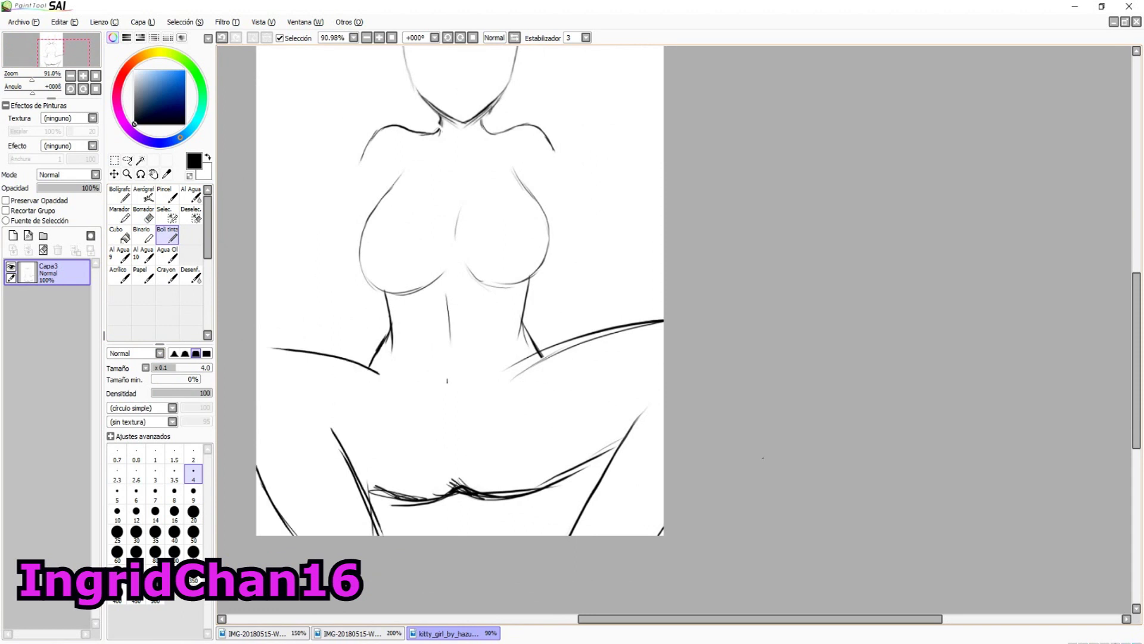
Sketch the lowered arm's forearm as two lines running from the elbow diagonally across the thigh.
{"action": "left_click_drag", "start_coordinate": [577, 278], "coordinate": [461, 442]}
{"action": "left_click_drag", "start_coordinate": [618, 311], "coordinate": [497, 428]}
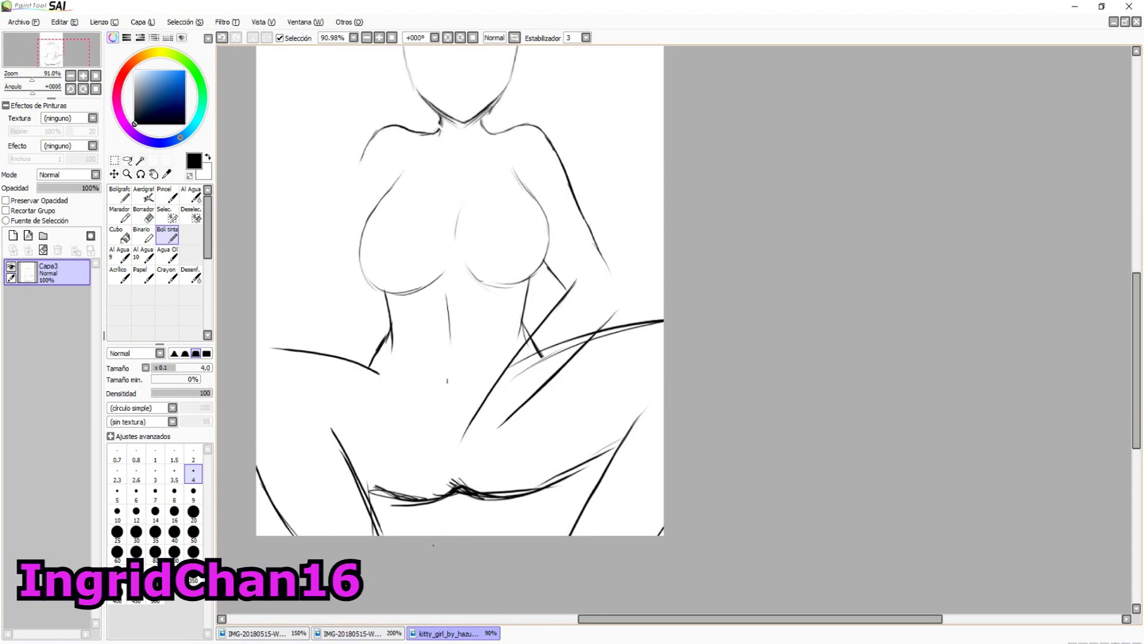
{"action": "key", "text": "ctrl+z"}
Sketch the raised arm with its bent elbow and hand, and add a contour line along the side of the head.
{"action": "left_click_drag", "start_coordinate": [417, 298], "coordinate": [469, 399]}
{"action": "mouse_move", "coordinate": [490, 236]}
{"action": "left_mouse_down"}
{"action": "mouse_move", "coordinate": [434, 227]}
{"action": "mouse_move", "coordinate": [399, 278]}
{"action": "left_mouse_up"}
{"action": "left_click_drag", "start_coordinate": [382, 271], "coordinate": [392, 351]}
{"action": "left_click_drag", "start_coordinate": [343, 262], "coordinate": [372, 425]}
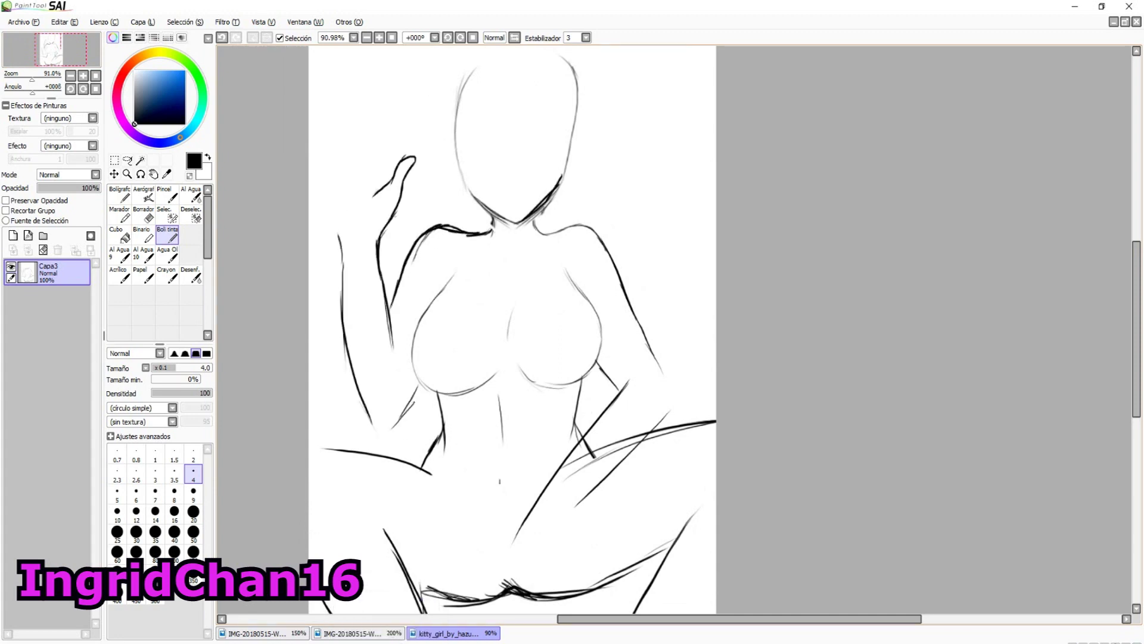
{"action": "mouse_move", "coordinate": [500, 322]}
{"action": "left_mouse_down"}
{"action": "mouse_move", "coordinate": [480, 301]}
{"action": "mouse_move", "coordinate": [457, 388]}
{"action": "left_mouse_up"}
{"action": "left_click_drag", "start_coordinate": [386, 125], "coordinate": [393, 173]}
Add a new layer, then paint two red spots over the chest on Capa3 with brush size 50.
{"action": "scroll", "coordinate": [447, 334], "scroll_direction": "down", "scroll_amount": 2}
{"action": "left_click", "coordinate": [13, 236]}
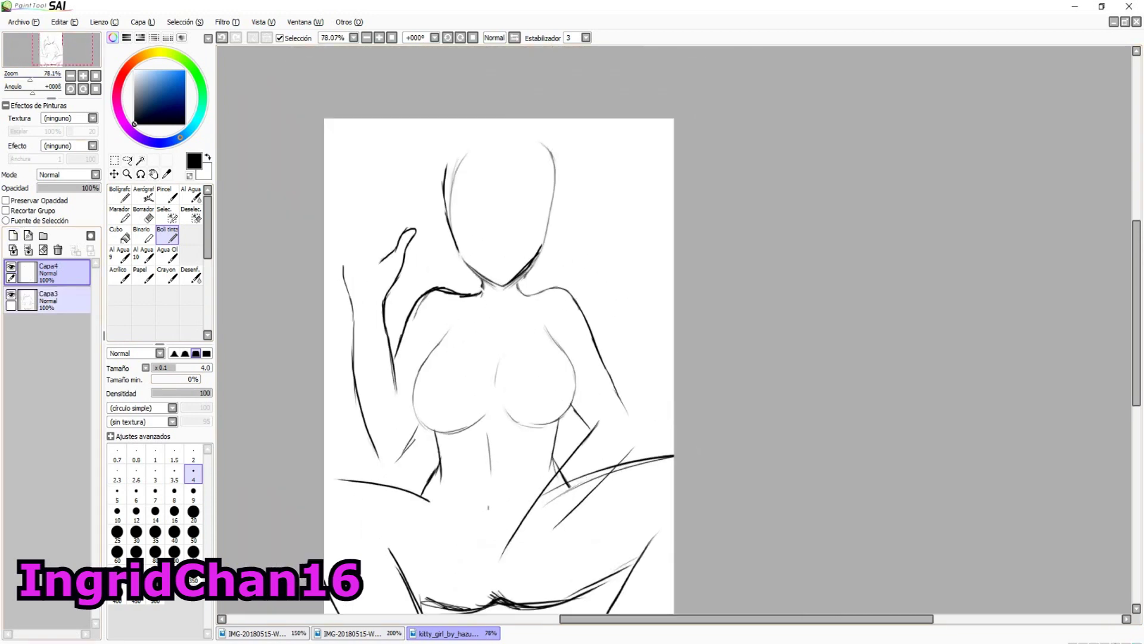
{"action": "left_click", "coordinate": [60, 298]}
{"action": "left_click", "coordinate": [119, 82]}
{"action": "left_click", "coordinate": [186, 71]}
{"action": "left_click", "coordinate": [193, 531]}
{"action": "mouse_move", "coordinate": [427, 390]}
{"action": "left_mouse_down"}
{"action": "mouse_move", "coordinate": [434, 411]}
{"action": "mouse_move", "coordinate": [453, 387]}
{"action": "left_mouse_up"}
{"action": "mouse_move", "coordinate": [539, 388]}
{"action": "left_mouse_down"}
{"action": "mouse_move", "coordinate": [569, 382]}
{"action": "mouse_move", "coordinate": [554, 405]}
{"action": "left_mouse_up"}
Paint red cover patches over the raised hand and the hips on layer Capa4.
{"action": "left_click_drag", "start_coordinate": [334, 251], "coordinate": [418, 223]}
{"action": "key", "text": "ctrl+z"}
{"action": "left_click", "coordinate": [59, 271]}
{"action": "left_click_drag", "start_coordinate": [333, 251], "coordinate": [417, 224]}
{"action": "left_click_drag", "start_coordinate": [471, 572], "coordinate": [540, 578]}
Add a new layer directly above Capa3 and lower the opacity of Capa3 to 19%.
{"action": "left_click", "coordinate": [60, 298]}
{"action": "left_click", "coordinate": [12, 235]}
{"action": "scroll", "coordinate": [500, 334], "scroll_direction": "up", "scroll_amount": 4}
{"action": "scroll", "coordinate": [501, 333], "scroll_direction": "down", "scroll_amount": 5}
{"action": "left_click", "coordinate": [59, 326]}
{"action": "left_click_drag", "start_coordinate": [95, 188], "coordinate": [43, 188]}
{"action": "scroll", "coordinate": [537, 358], "scroll_direction": "up", "scroll_amount": 2}
Consult the horned character reference image and reduce the ink pen to size 3 for the lineart on Capa5.
{"action": "left_click", "coordinate": [262, 633]}
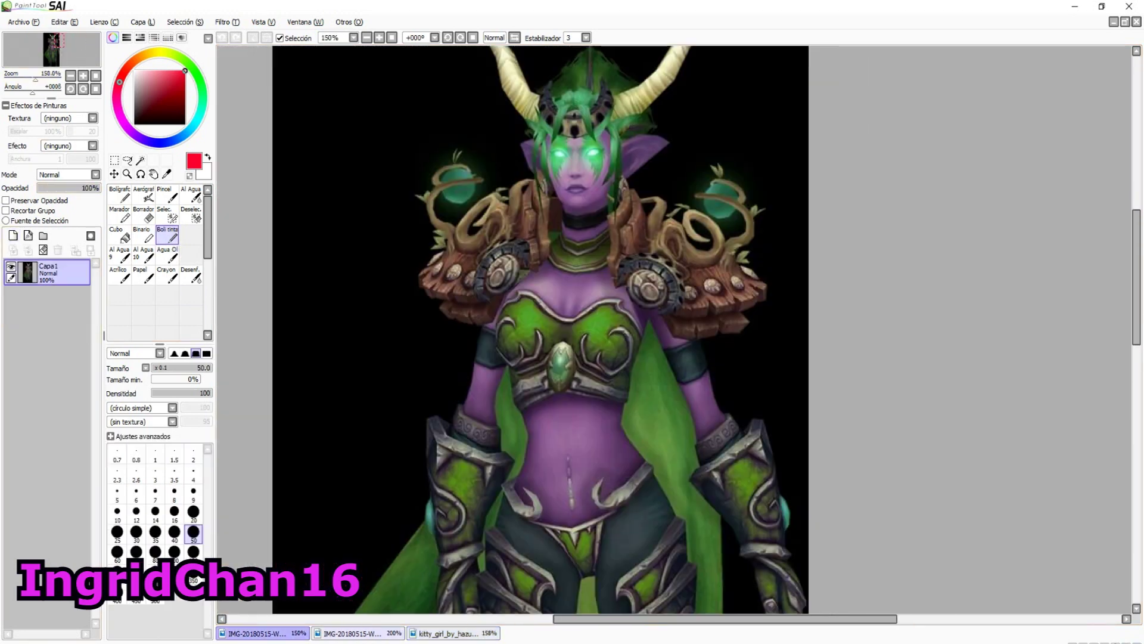
{"action": "left_click", "coordinate": [453, 633]}
{"action": "scroll", "coordinate": [508, 235], "scroll_direction": "up", "scroll_amount": 1}
{"action": "key", "text": "bracketleft"}
{"action": "key", "text": "bracketleft"}
{"action": "key", "text": "bracketleft"}
{"action": "key", "text": "bracketleft"}
{"action": "key", "text": "bracketleft"}
{"action": "key", "text": "bracketleft"}
{"action": "key", "text": "bracketleft"}
{"action": "key", "text": "bracketleft"}
{"action": "key", "text": "bracketleft"}
{"action": "key", "text": "bracketleft"}
{"action": "key", "text": "bracketleft"}
{"action": "key", "text": "bracketleft"}
{"action": "key", "text": "bracketleft"}
{"action": "key", "text": "bracketleft"}
{"action": "key", "text": "bracketleft"}
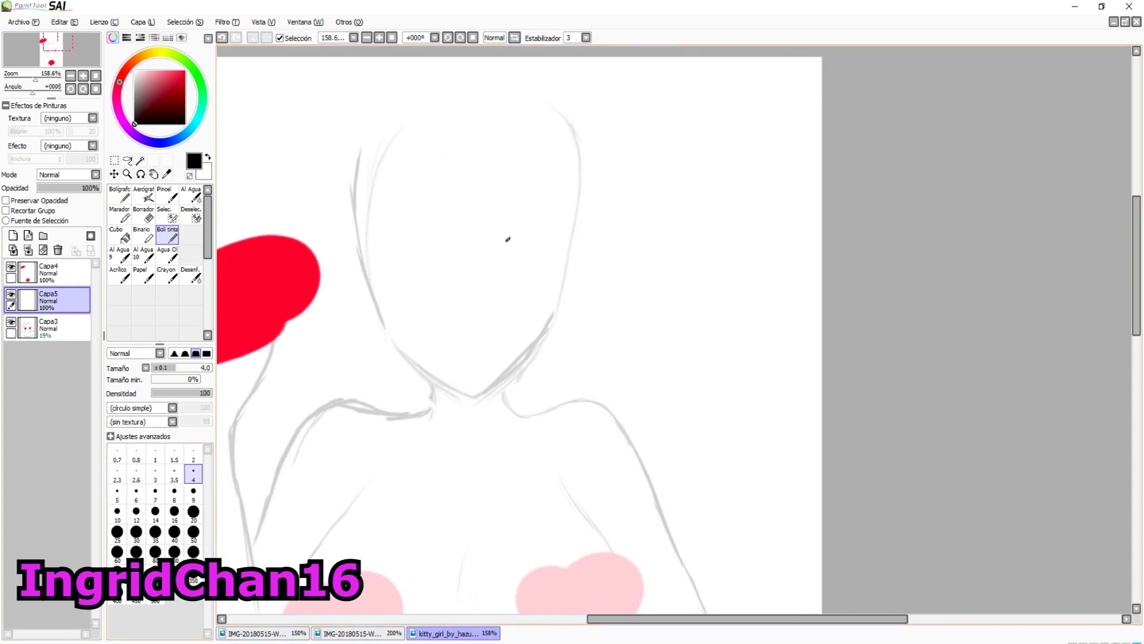
{"action": "scroll", "coordinate": [547, 231], "scroll_direction": "up", "scroll_amount": 6}
{"action": "key", "text": "ctrl+z"}
{"action": "key", "text": "bracketleft"}
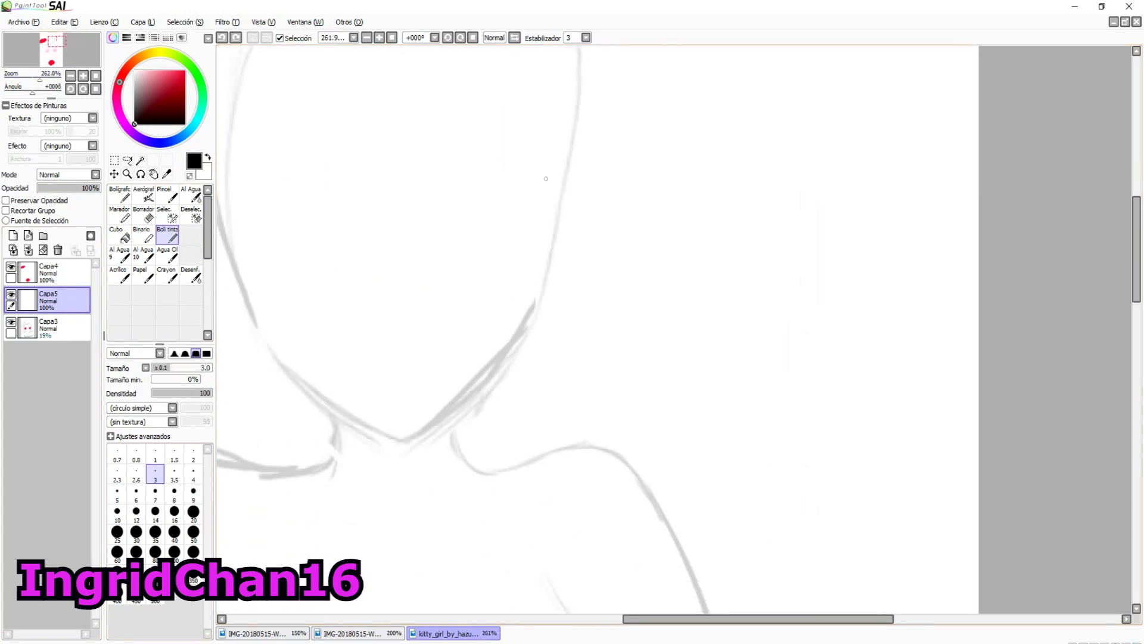
Ink the upper pointed hair lock on the right side of the face, and consult the reference image.
{"action": "left_click_drag", "start_coordinate": [580, 112], "coordinate": [516, 240]}
{"action": "left_click_drag", "start_coordinate": [621, 144], "coordinate": [517, 240]}
{"action": "left_click", "coordinate": [262, 633]}
{"action": "left_click", "coordinate": [453, 633]}
{"action": "scroll", "coordinate": [578, 334], "scroll_direction": "left", "scroll_amount": 3}
Set the pen to size 2 and ink the remaining pointed hair locks framing both sides of the face.
{"action": "key", "text": "bracketleft"}
{"action": "left_click_drag", "start_coordinate": [465, 126], "coordinate": [467, 225]}
{"action": "left_click_drag", "start_coordinate": [426, 179], "coordinate": [512, 294]}
{"action": "left_click_drag", "start_coordinate": [797, 259], "coordinate": [748, 429]}
{"action": "left_click_drag", "start_coordinate": [847, 254], "coordinate": [751, 428]}
{"action": "left_click_drag", "start_coordinate": [478, 278], "coordinate": [520, 440]}
{"action": "left_click_drag", "start_coordinate": [434, 283], "coordinate": [517, 435]}
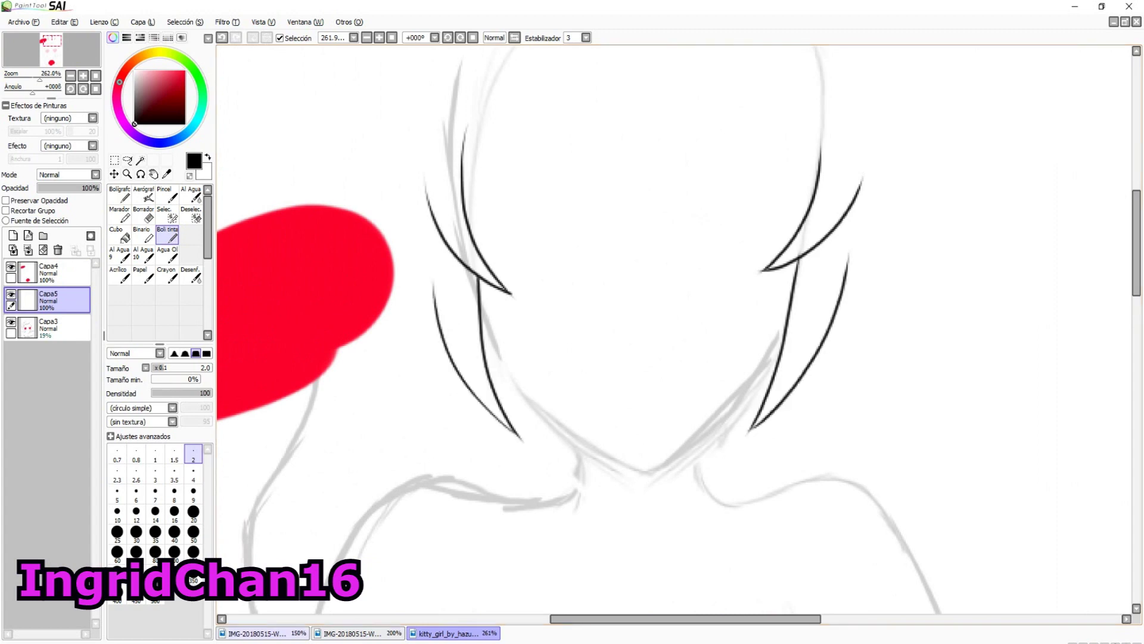
Ink the open eye's thick lash line and iris, the closed eye's lash line and the eyebrow above it.
{"action": "left_click_drag", "start_coordinate": [700, 188], "coordinate": [802, 199]}
{"action": "key", "text": "ctrl+z"}
{"action": "key", "text": "ctrl+z"}
{"action": "left_click_drag", "start_coordinate": [718, 239], "coordinate": [785, 235]}
{"action": "mouse_move", "coordinate": [511, 199]}
{"action": "left_mouse_down"}
{"action": "mouse_move", "coordinate": [578, 183]}
{"action": "mouse_move", "coordinate": [576, 207]}
{"action": "mouse_move", "coordinate": [490, 231]}
{"action": "mouse_move", "coordinate": [582, 191]}
{"action": "left_mouse_up"}
{"action": "key", "text": "ctrl+z"}
{"action": "left_click_drag", "start_coordinate": [513, 225], "coordinate": [500, 275]}
{"action": "key", "text": "ctrl+z"}
{"action": "mouse_move", "coordinate": [524, 209]}
{"action": "left_mouse_down"}
{"action": "mouse_move", "coordinate": [530, 239]}
{"action": "mouse_move", "coordinate": [560, 269]}
{"action": "mouse_move", "coordinate": [543, 278]}
{"action": "mouse_move", "coordinate": [570, 254]}
{"action": "left_mouse_up"}
{"action": "key", "text": "ctrl+z"}
{"action": "key", "text": "ctrl+z"}
Set the pen to size 1 and ink the open eye's eyelid crease and the outlines of both eyebrows.
{"action": "left_click", "coordinate": [155, 454]}
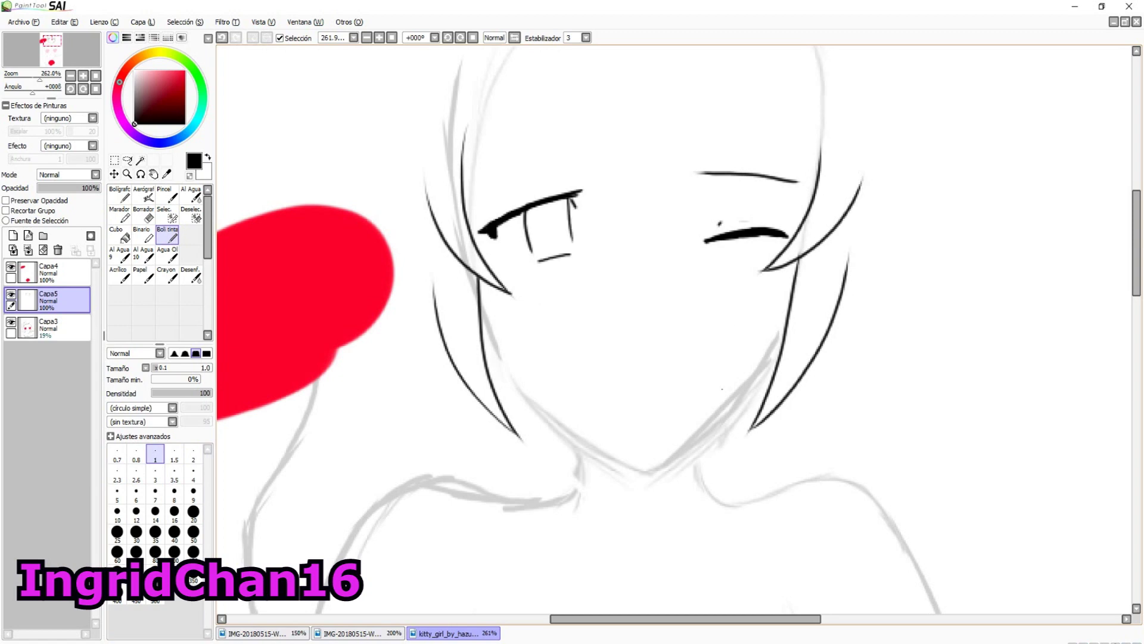
{"action": "left_click_drag", "start_coordinate": [515, 204], "coordinate": [581, 191]}
{"action": "mouse_move", "coordinate": [487, 185]}
{"action": "left_mouse_down"}
{"action": "mouse_move", "coordinate": [579, 143]}
{"action": "mouse_move", "coordinate": [513, 173]}
{"action": "left_mouse_up"}
{"action": "left_click_drag", "start_coordinate": [712, 164], "coordinate": [700, 172]}
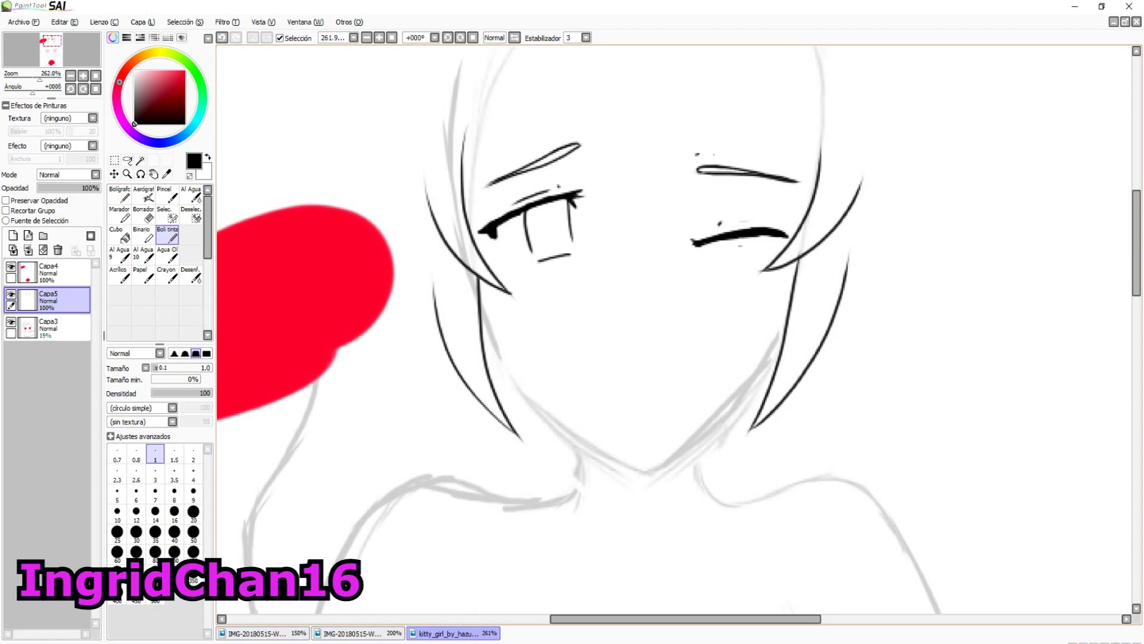
Refine the closed eye's lash line and give its outer corner a small lash flick.
{"action": "scroll", "coordinate": [667, 207], "scroll_direction": "down", "scroll_amount": 5}
{"action": "scroll", "coordinate": [667, 206], "scroll_direction": "up", "scroll_amount": 5}
{"action": "key", "text": "e"}
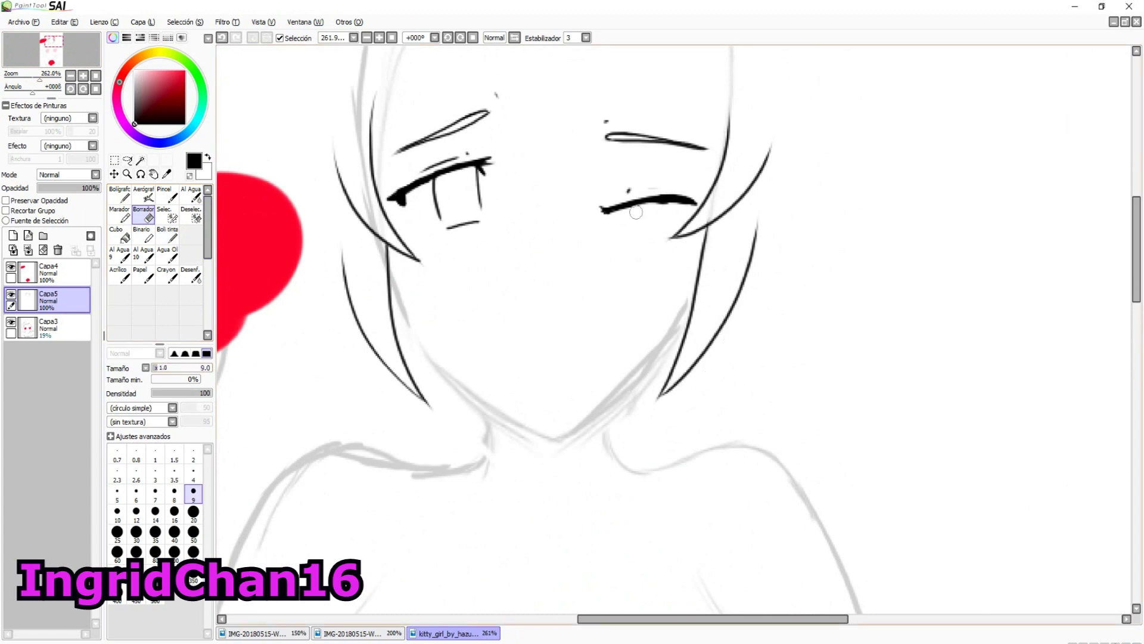
{"action": "key", "text": "n"}
{"action": "key", "text": "ctrl+z"}
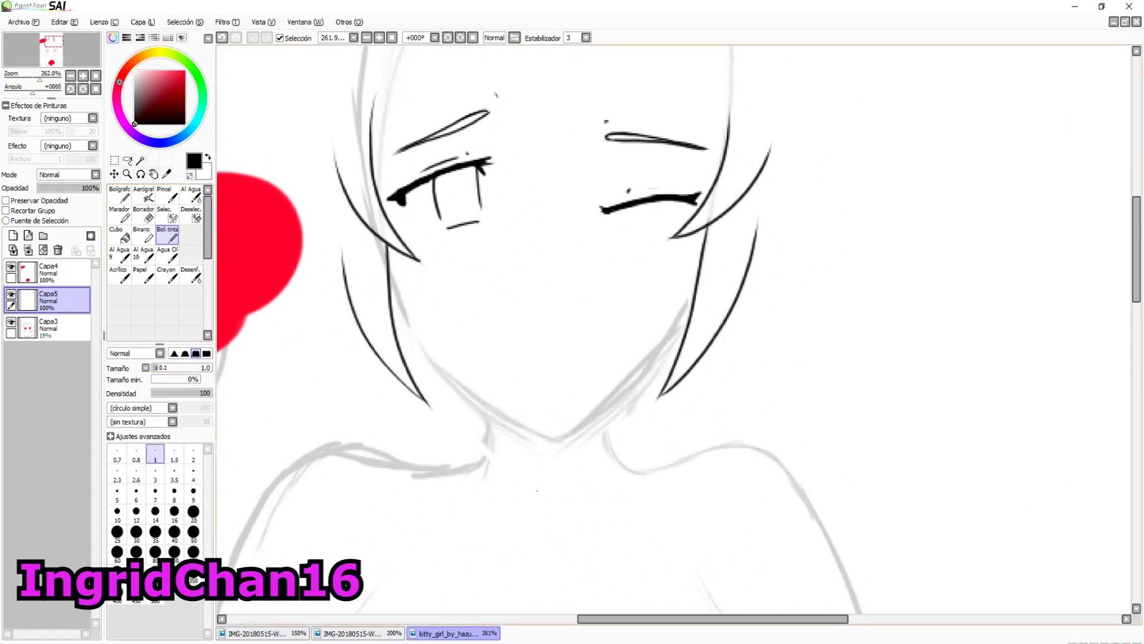
Ink the open mouth with the upper teeth, small fangs and the tongue.
{"action": "scroll", "coordinate": [514, 262], "scroll_direction": "down", "scroll_amount": 5}
{"action": "scroll", "coordinate": [513, 262], "scroll_direction": "up", "scroll_amount": 4}
{"action": "key", "text": "ctrl+z"}
{"action": "mouse_move", "coordinate": [605, 349]}
{"action": "left_mouse_down"}
{"action": "mouse_move", "coordinate": [525, 361]}
{"action": "mouse_move", "coordinate": [593, 392]}
{"action": "left_mouse_up"}
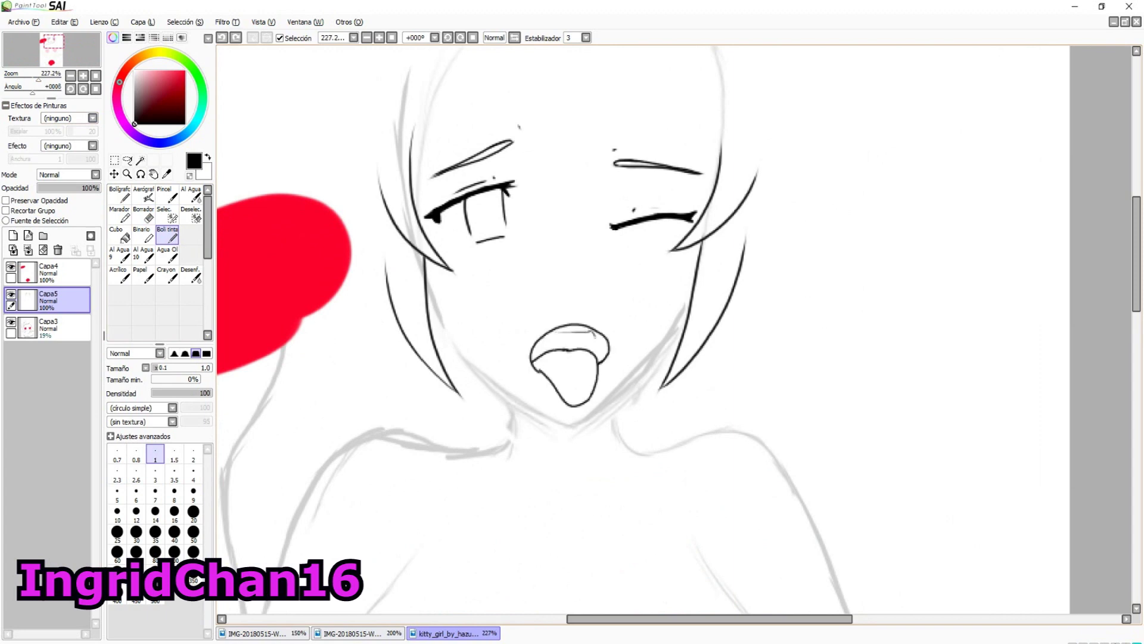
{"action": "key", "text": "ctrl+z"}
{"action": "key", "text": "ctrl+z"}
{"action": "scroll", "coordinate": [675, 327], "scroll_direction": "up", "scroll_amount": 2}
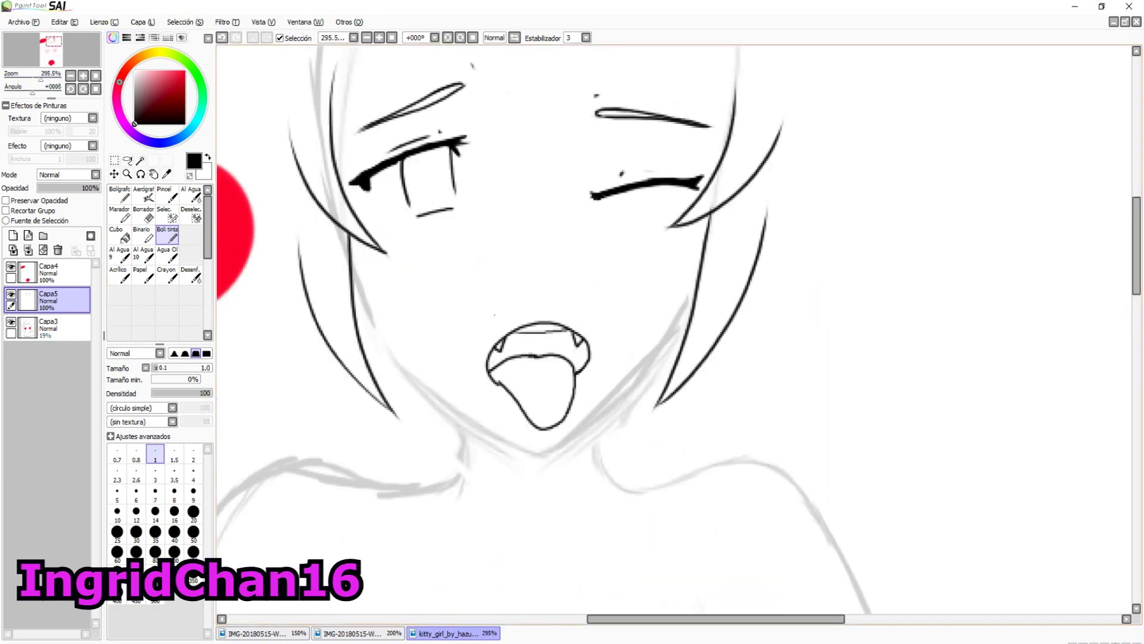
Compare with the reference, erase the open eye's eyebrow and redraw it as a long tapered brow reaching past the hair.
{"action": "key", "text": "ctrl+Tab"}
{"action": "key", "text": "ctrl+Tab"}
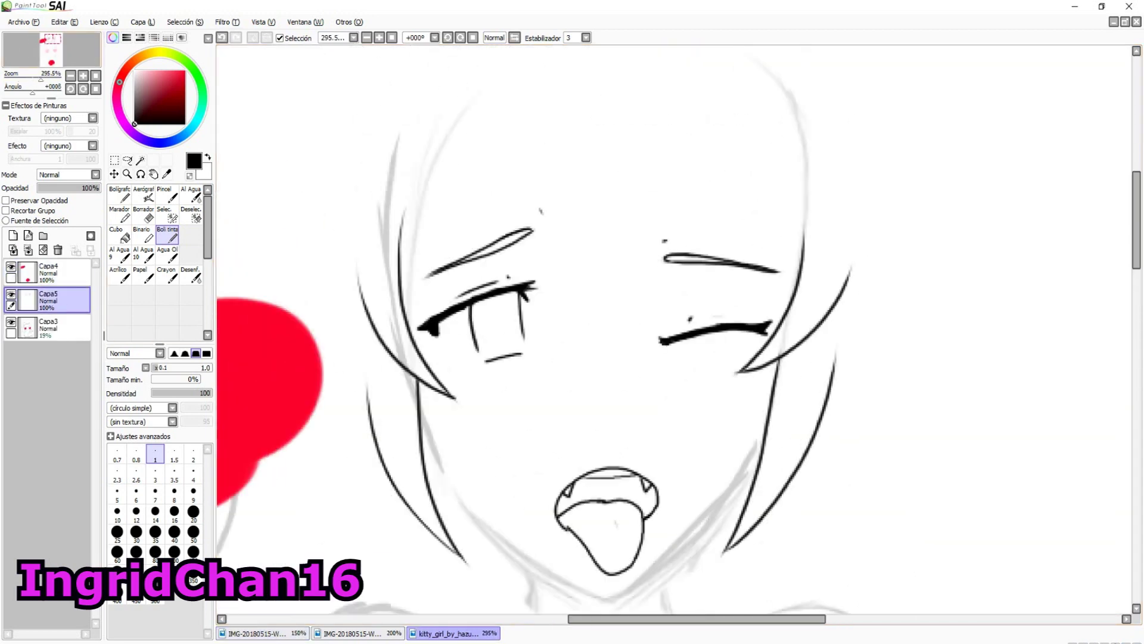
{"action": "key", "text": "e"}
{"action": "key", "text": "ctrl+Tab"}
{"action": "key", "text": "ctrl+Tab"}
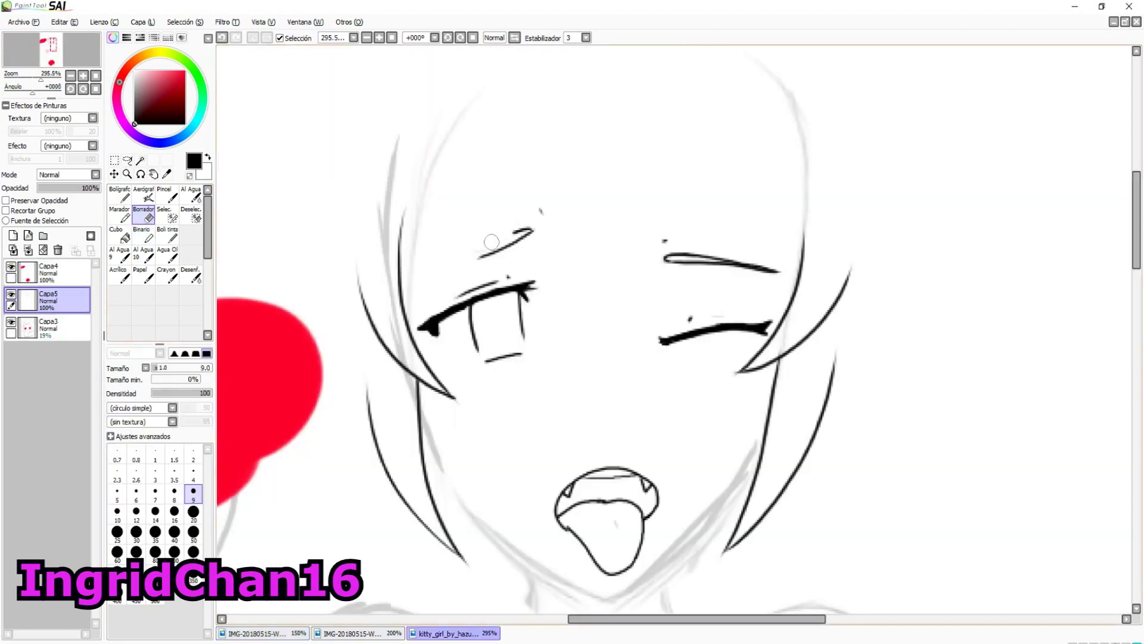
{"action": "key", "text": "n"}
{"action": "left_click_drag", "start_coordinate": [283, 273], "coordinate": [531, 228]}
{"action": "left_click_drag", "start_coordinate": [299, 274], "coordinate": [435, 275]}
Extend the closed eye's eyebrow outline into a long tapered point beyond the side hair.
{"action": "key", "text": "e"}
{"action": "key", "text": "n"}
{"action": "left_click_drag", "start_coordinate": [665, 258], "coordinate": [894, 271]}
{"action": "left_click_drag", "start_coordinate": [665, 267], "coordinate": [867, 276]}
Erase the hair line crossing the open eye's brow and ink a short vertical nose line above the mouth.
{"action": "key", "text": "e"}
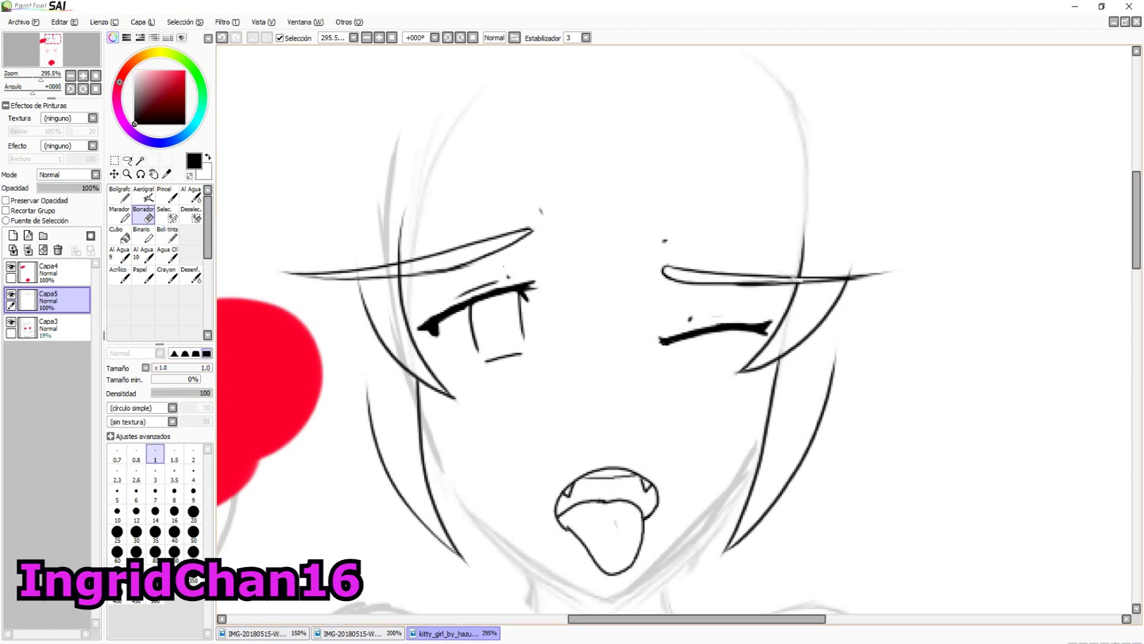
{"action": "key", "text": "n"}
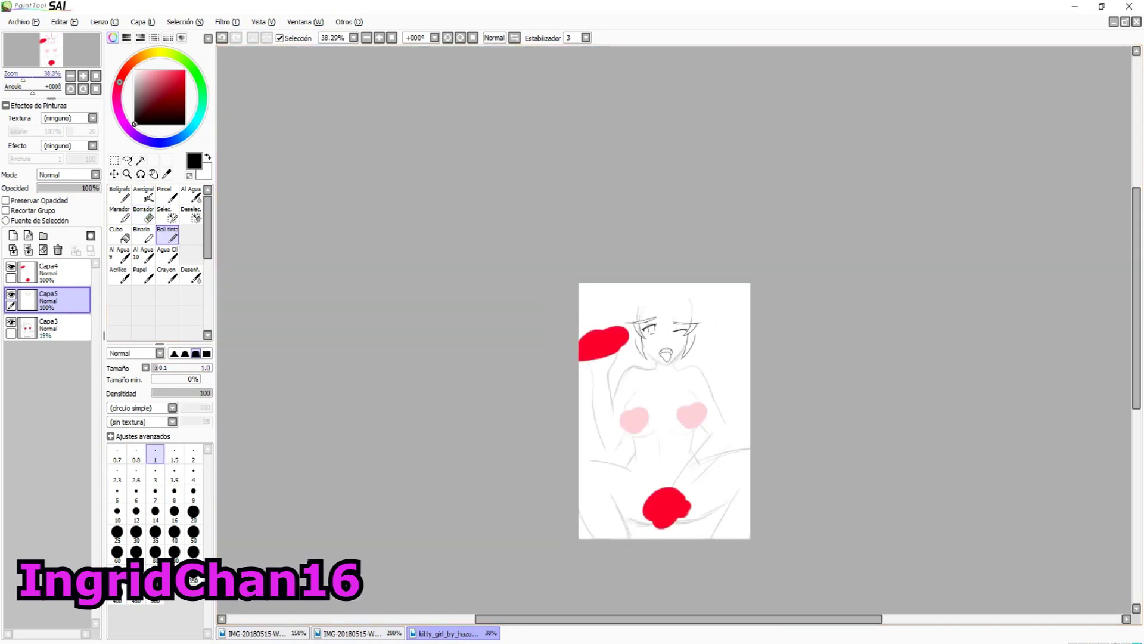
{"action": "key", "text": "e"}
{"action": "key", "text": "n"}
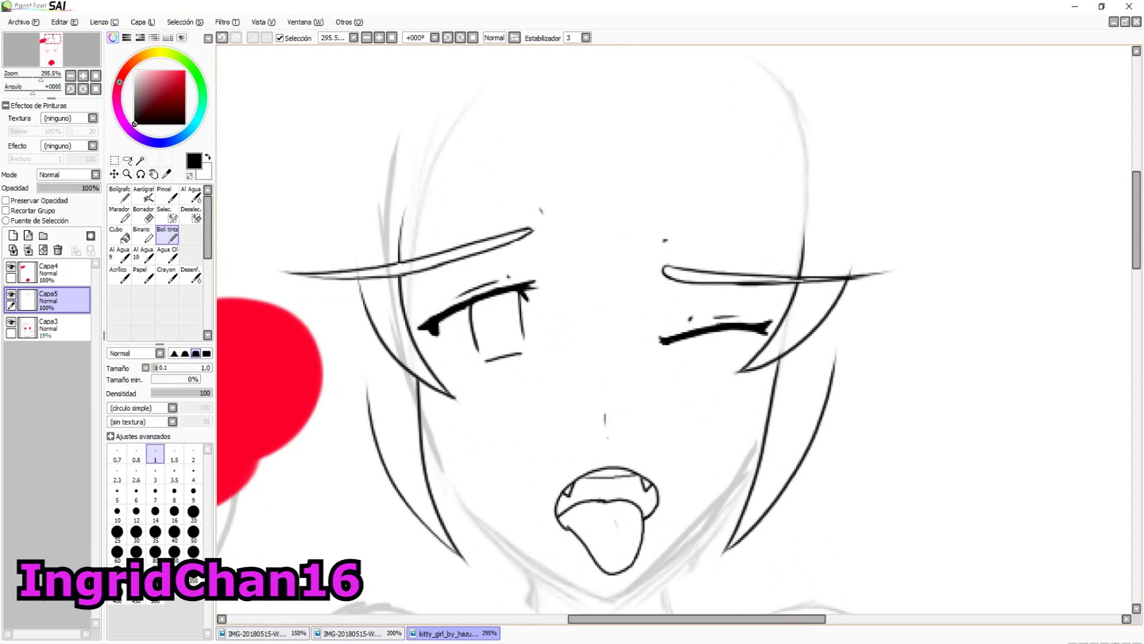
{"action": "key", "text": "ctrl+minus"}
{"action": "key", "text": "ctrl+plus"}
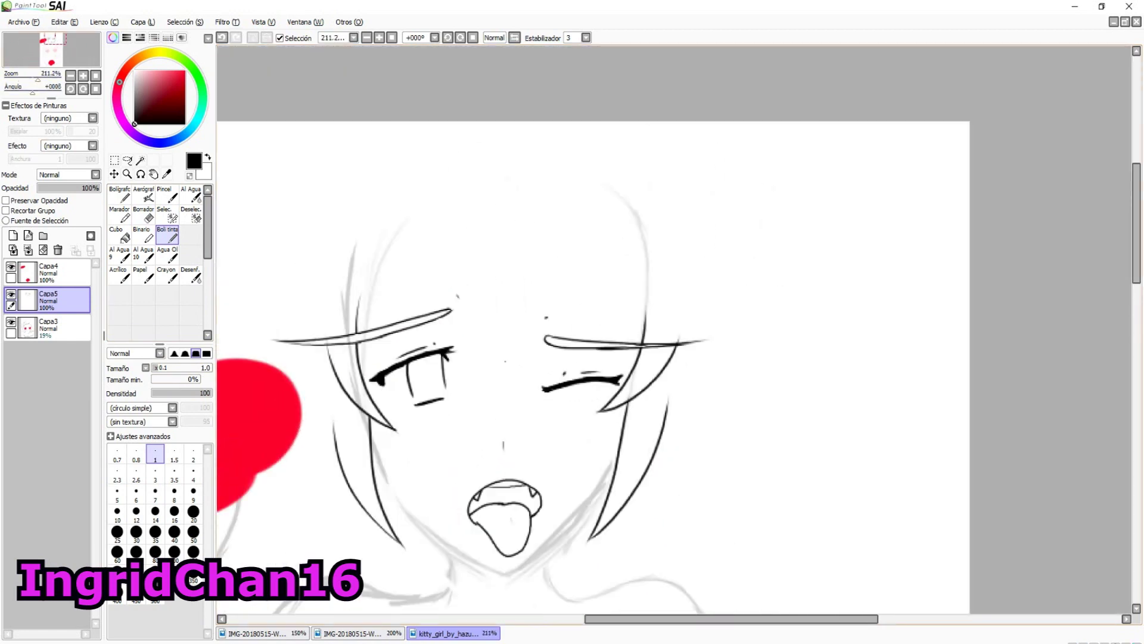
Consult the reference images and ink two long curved forelocks framing the forehead, joined by a jagged hairline.
{"action": "key", "text": "ctrl+Tab"}
{"action": "key", "text": "ctrl+Tab"}
{"action": "key", "text": "ctrl+shift+Tab"}
{"action": "key", "text": "ctrl+Tab"}
{"action": "key", "text": "ctrl+Tab"}
{"action": "left_click_drag", "start_coordinate": [489, 173], "coordinate": [472, 301]}
{"action": "left_click_drag", "start_coordinate": [466, 152], "coordinate": [471, 314]}
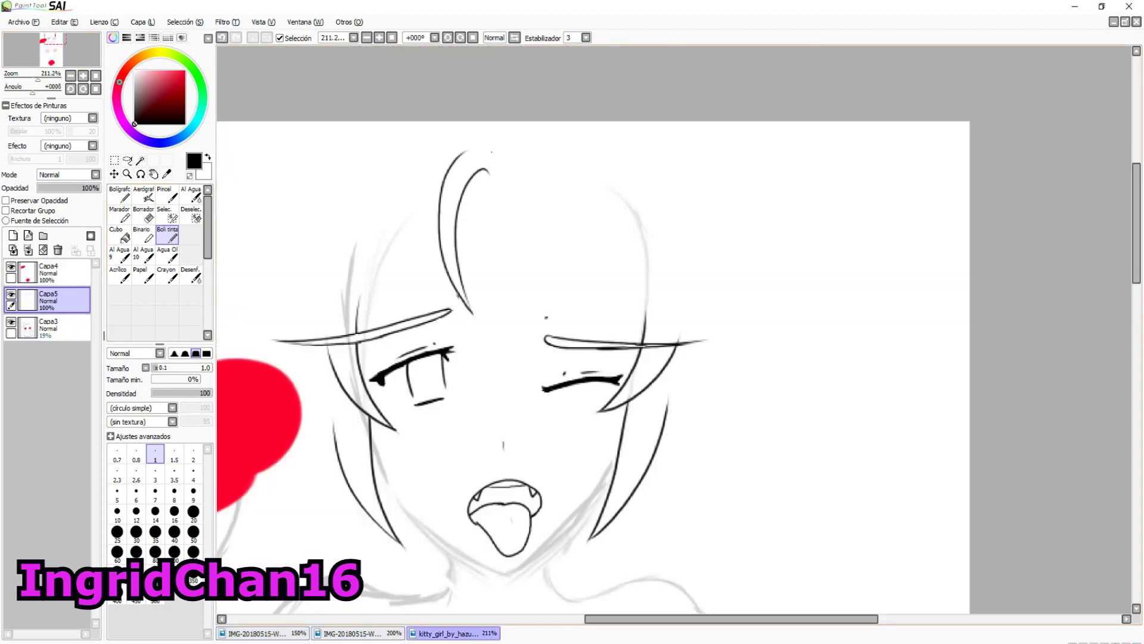
{"action": "left_click_drag", "start_coordinate": [531, 166], "coordinate": [530, 302]}
{"action": "left_click_drag", "start_coordinate": [531, 299], "coordinate": [549, 131]}
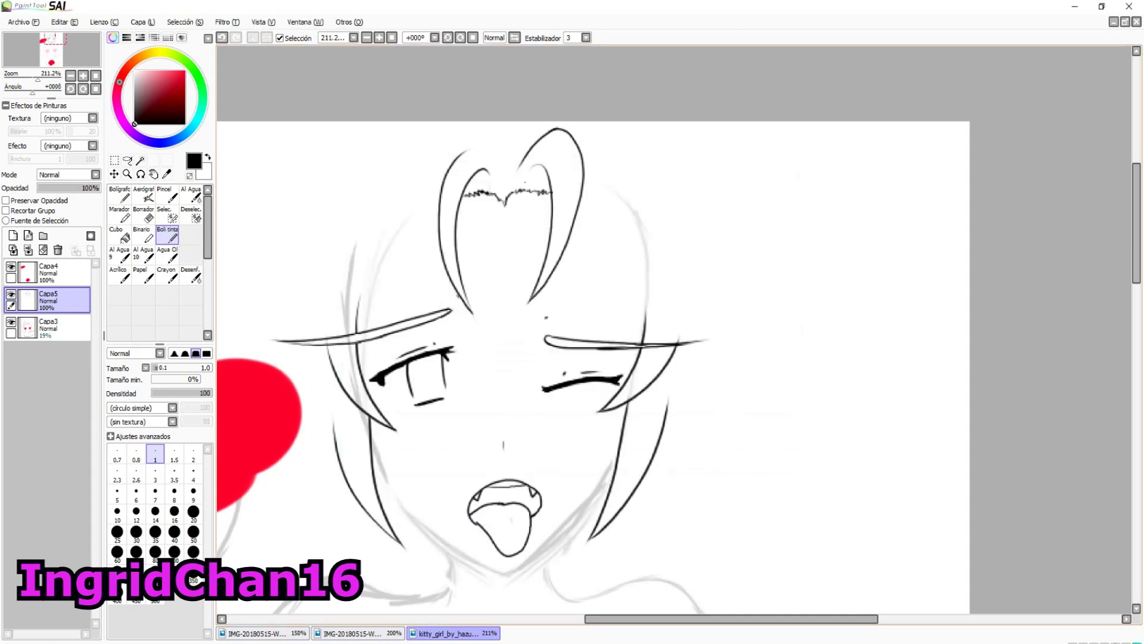
Check the horned reference and ink the pointed bangs on both sides of the central forelocks.
{"action": "scroll", "coordinate": [596, 334], "scroll_direction": "down", "scroll_amount": 3}
{"action": "scroll", "coordinate": [596, 334], "scroll_direction": "up", "scroll_amount": 4}
{"action": "key", "text": "ctrl+Tab"}
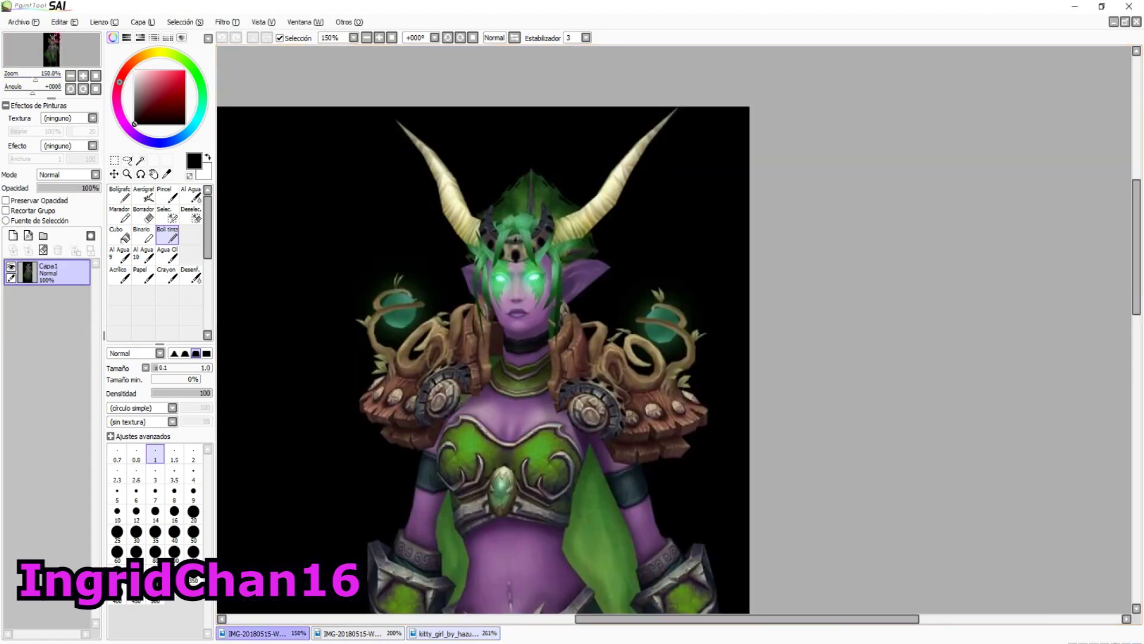
{"action": "key", "text": "ctrl+shift+Tab"}
{"action": "left_click_drag", "start_coordinate": [573, 148], "coordinate": [554, 281]}
{"action": "left_click_drag", "start_coordinate": [554, 280], "coordinate": [601, 128]}
{"action": "left_click_drag", "start_coordinate": [385, 151], "coordinate": [352, 249]}
{"action": "mouse_move", "coordinate": [360, 166]}
{"action": "left_mouse_down"}
{"action": "mouse_move", "coordinate": [336, 280]}
{"action": "mouse_move", "coordinate": [291, 249]}
{"action": "left_mouse_up"}
{"action": "key", "text": "ctrl+z"}
{"action": "left_click_drag", "start_coordinate": [329, 206], "coordinate": [309, 283]}
{"action": "left_click_drag", "start_coordinate": [313, 224], "coordinate": [283, 311]}
{"action": "left_click_drag", "start_coordinate": [613, 171], "coordinate": [623, 244]}
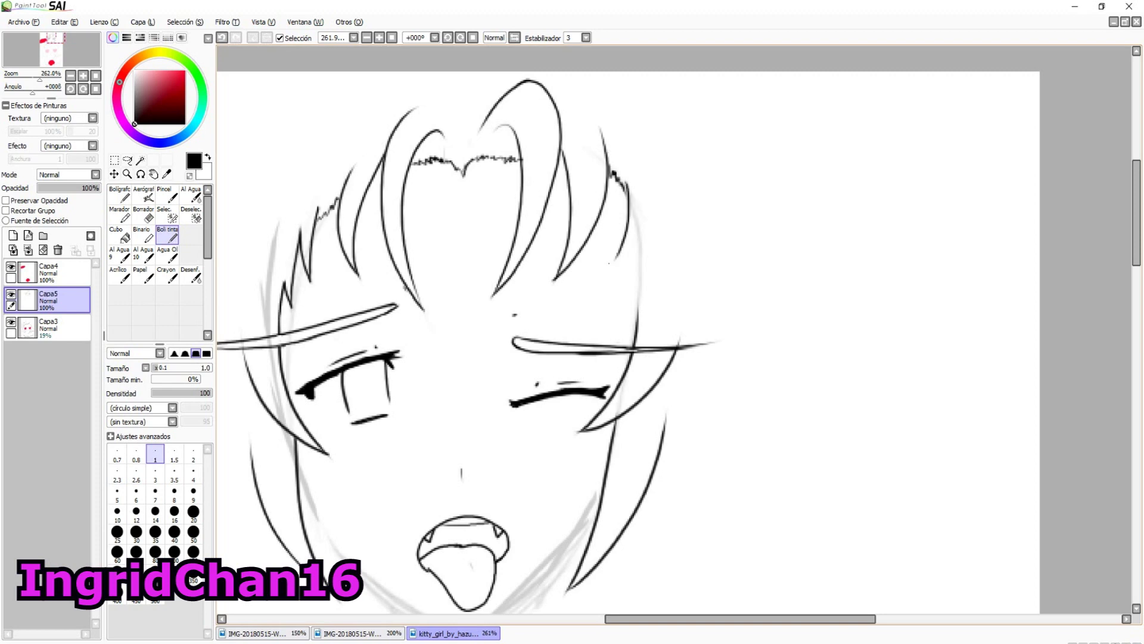
Ink the small hair tuft on top of the head between the two forelocks.
{"action": "scroll", "coordinate": [629, 334], "scroll_direction": "up", "scroll_amount": 2}
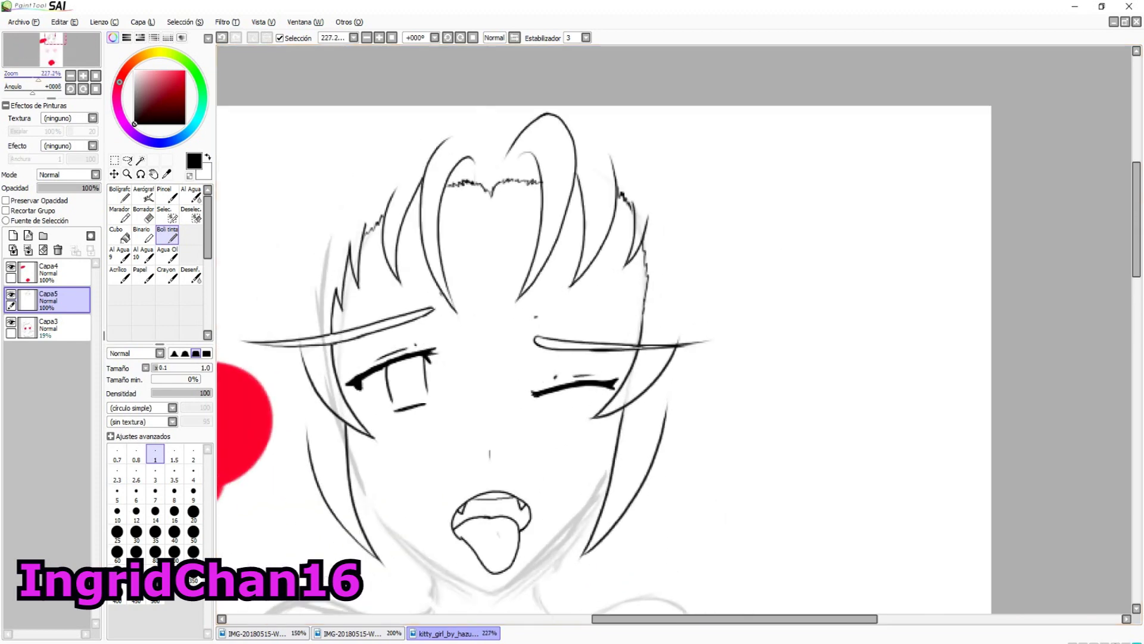
{"action": "key", "text": "ctrl+z"}
{"action": "left_click_drag", "start_coordinate": [467, 73], "coordinate": [448, 106]}
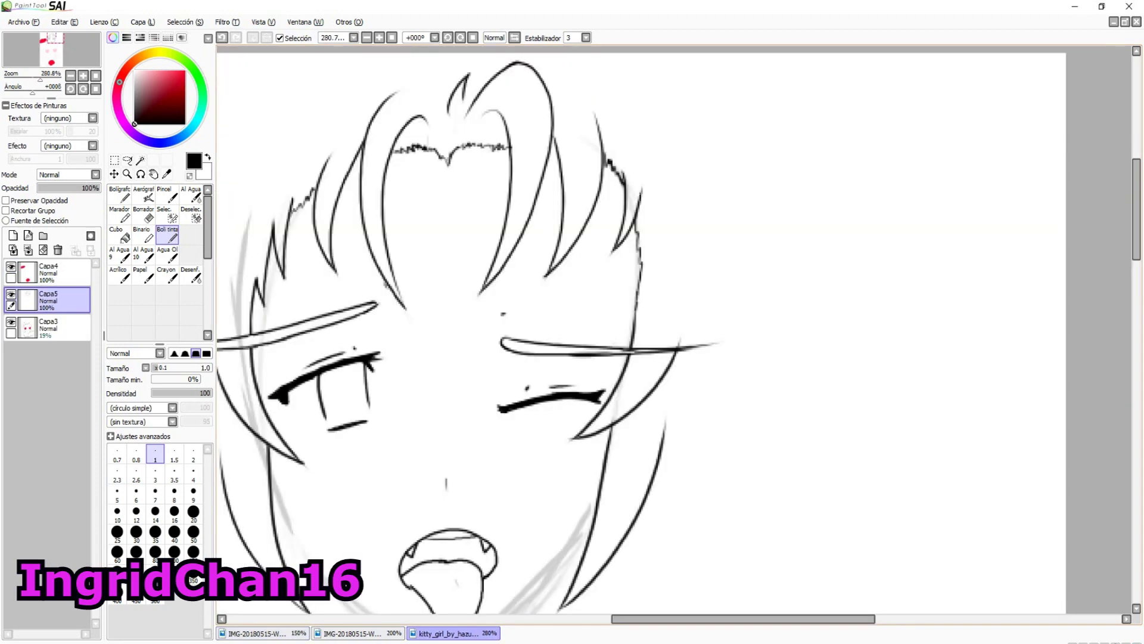
Ink the large curved horn on the closed-eye side with small hair tufts at its base, following the reference.
{"action": "mouse_move", "coordinate": [643, 193]}
{"action": "left_mouse_down"}
{"action": "mouse_move", "coordinate": [720, 113]}
{"action": "mouse_move", "coordinate": [819, 53]}
{"action": "left_mouse_up"}
{"action": "key", "text": "ctrl+z"}
{"action": "mouse_move", "coordinate": [706, 112]}
{"action": "left_mouse_down"}
{"action": "mouse_move", "coordinate": [758, 91]}
{"action": "mouse_move", "coordinate": [802, 54]}
{"action": "left_mouse_up"}
{"action": "key", "text": "ctrl+Tab"}
{"action": "key", "text": "ctrl+shift+Tab"}
{"action": "mouse_move", "coordinate": [639, 152]}
{"action": "left_mouse_down"}
{"action": "mouse_move", "coordinate": [674, 255]}
{"action": "mouse_move", "coordinate": [706, 257]}
{"action": "mouse_move", "coordinate": [890, 53]}
{"action": "left_mouse_up"}
{"action": "key", "text": "ctrl+z"}
{"action": "mouse_move", "coordinate": [703, 279]}
{"action": "left_mouse_down"}
{"action": "mouse_move", "coordinate": [811, 228]}
{"action": "mouse_move", "coordinate": [897, 52]}
{"action": "left_mouse_up"}
{"action": "scroll", "coordinate": [641, 334], "scroll_direction": "down", "scroll_amount": 1}
{"action": "key", "text": "ctrl+Tab"}
{"action": "key", "text": "ctrl+shift+Tab"}
{"action": "left_click_drag", "start_coordinate": [596, 328], "coordinate": [718, 390]}
Add a new layer for the horns and complete the matching horn on the open-eye side of the head.
{"action": "key", "text": "s"}
{"action": "mouse_move", "coordinate": [769, 174]}
{"action": "left_mouse_down"}
{"action": "mouse_move", "coordinate": [801, 325]}
{"action": "mouse_move", "coordinate": [869, 250]}
{"action": "mouse_move", "coordinate": [358, 239]}
{"action": "mouse_move", "coordinate": [363, 269]}
{"action": "left_mouse_up"}
{"action": "key", "text": "n"}
{"action": "key", "text": "ctrl+shift+n"}
{"action": "left_click", "coordinate": [167, 233]}
{"action": "left_click_drag", "start_coordinate": [596, 358], "coordinate": [778, 325]}
{"action": "scroll", "coordinate": [674, 358], "scroll_direction": "down", "scroll_amount": 4}
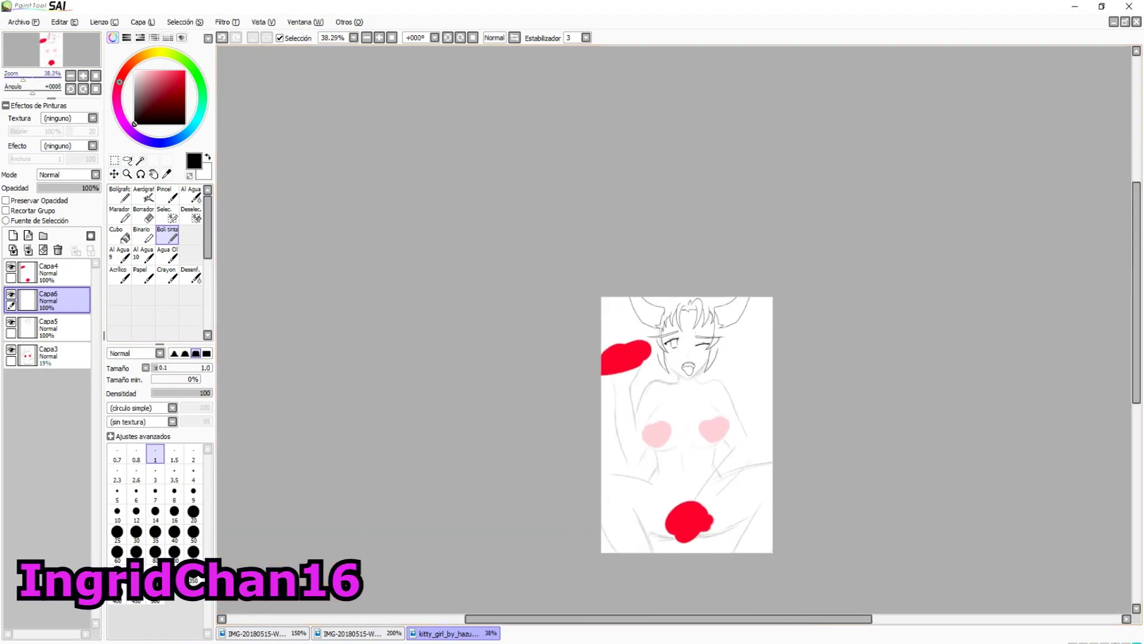
Clean up the hair lines around the horns and merge layer Capa6 down into Capa5.
{"action": "scroll", "coordinate": [674, 358], "scroll_direction": "up", "scroll_amount": 4}
{"action": "scroll", "coordinate": [674, 358], "scroll_direction": "down", "scroll_amount": 4}
{"action": "scroll", "coordinate": [673, 357], "scroll_direction": "up", "scroll_amount": 4}
{"action": "left_click_drag", "start_coordinate": [552, 219], "coordinate": [472, 246]}
{"action": "key", "text": "e"}
{"action": "key", "text": "ctrl+e"}
{"action": "key", "text": "n"}
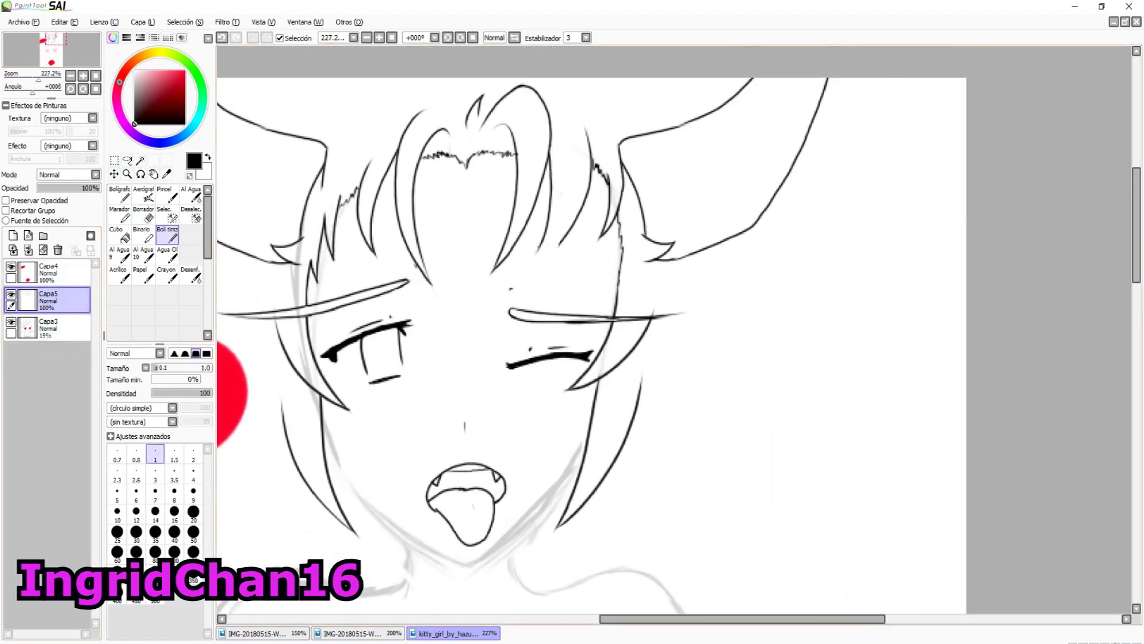
Ink extra pointed strands in the bangs above the closed eye.
{"action": "left_click_drag", "start_coordinate": [574, 173], "coordinate": [561, 242]}
{"action": "left_click_drag", "start_coordinate": [567, 114], "coordinate": [573, 183]}
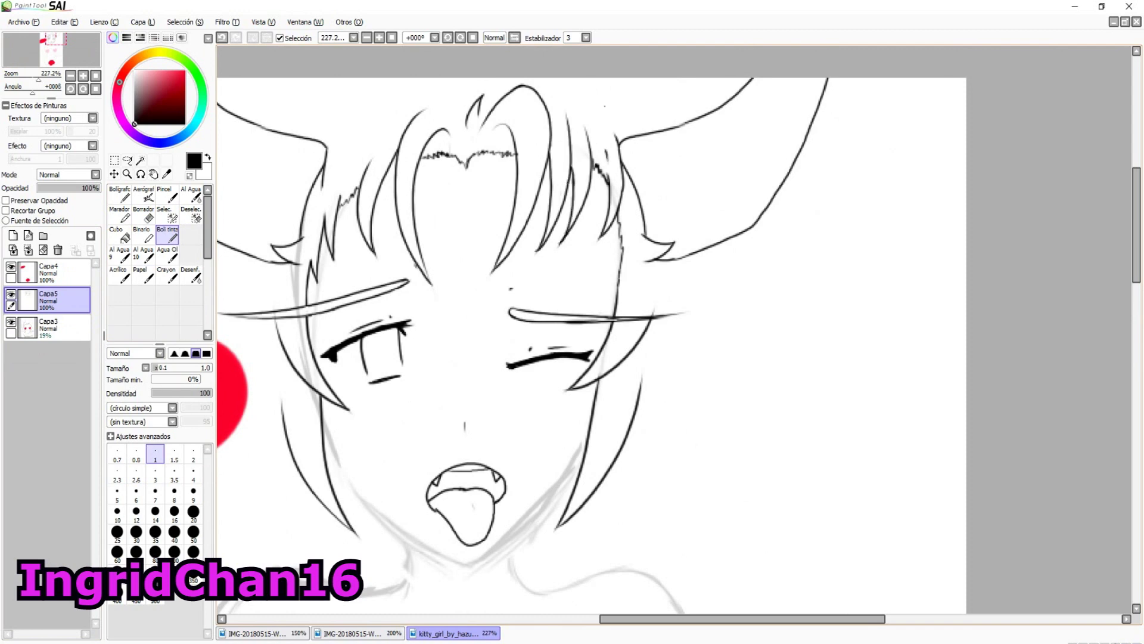
{"action": "key", "text": "e"}
{"action": "scroll", "coordinate": [471, 352], "scroll_direction": "down", "scroll_amount": 5}
{"action": "scroll", "coordinate": [470, 352], "scroll_direction": "up", "scroll_amount": 2}
Check the reference and ink a thin pointed side lock beside the closed eye's outer hair.
{"action": "key", "text": "ctrl+Tab"}
{"action": "key", "text": "ctrl+shift+Tab"}
{"action": "key", "text": "n"}
{"action": "left_click_drag", "start_coordinate": [666, 225], "coordinate": [676, 310]}
{"action": "left_click_drag", "start_coordinate": [682, 198], "coordinate": [677, 309]}
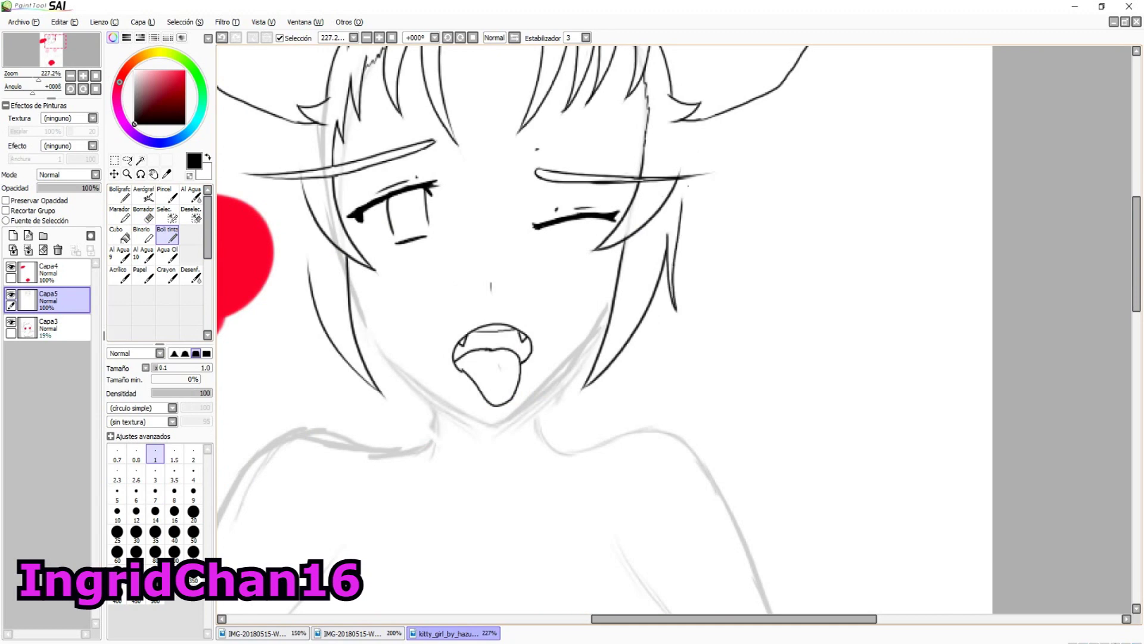
Ink a long pointed elf ear with inner fold lines on the closed-eye side.
{"action": "mouse_move", "coordinate": [686, 178]}
{"action": "left_mouse_down"}
{"action": "mouse_move", "coordinate": [803, 117]}
{"action": "mouse_move", "coordinate": [661, 275]}
{"action": "left_mouse_up"}
{"action": "left_click_drag", "start_coordinate": [703, 165], "coordinate": [779, 126]}
{"action": "left_click_drag", "start_coordinate": [710, 171], "coordinate": [703, 222]}
{"action": "scroll", "coordinate": [605, 334], "scroll_direction": "down", "scroll_amount": 5}
{"action": "scroll", "coordinate": [605, 334], "scroll_direction": "up", "scroll_amount": 6}
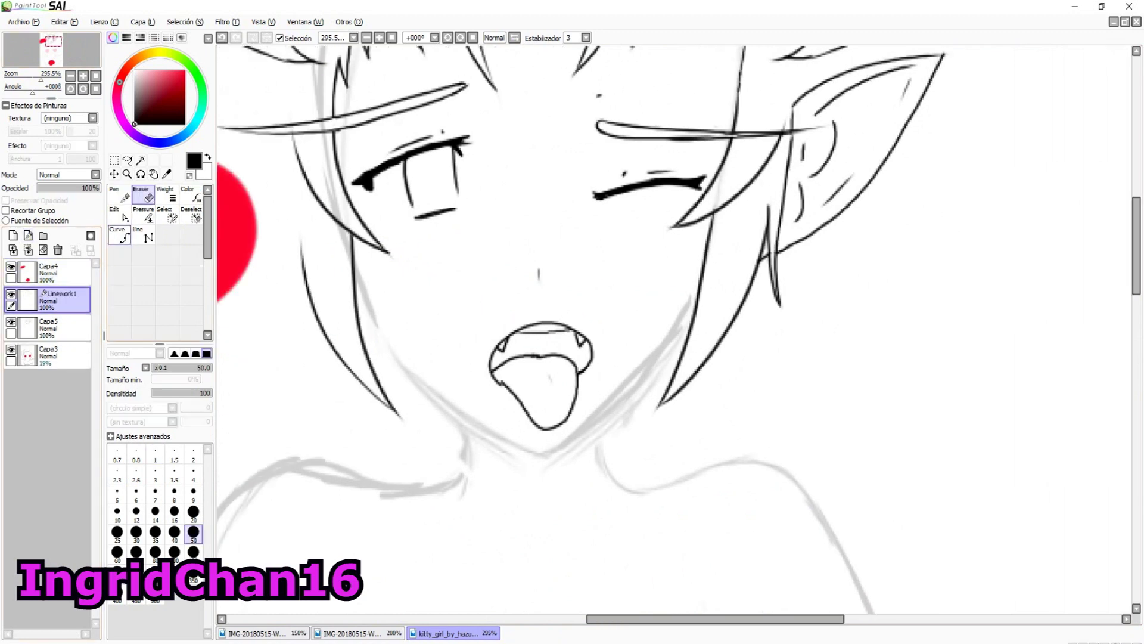
Ink the jaw and pointed chin between the side locks and clean up the chin tip with the eraser.
{"action": "mouse_move", "coordinate": [358, 267]}
{"action": "left_mouse_down"}
{"action": "mouse_move", "coordinate": [553, 454]}
{"action": "mouse_move", "coordinate": [686, 358]}
{"action": "left_mouse_up"}
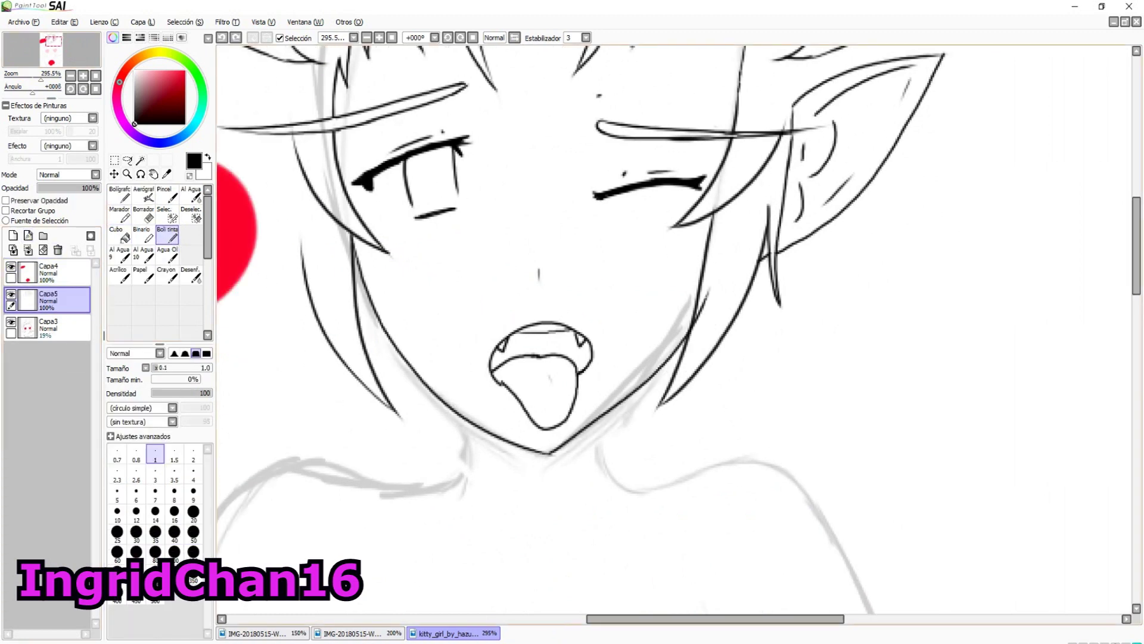
{"action": "scroll", "coordinate": [685, 358], "scroll_direction": "up", "scroll_amount": 1}
{"action": "key", "text": "e"}
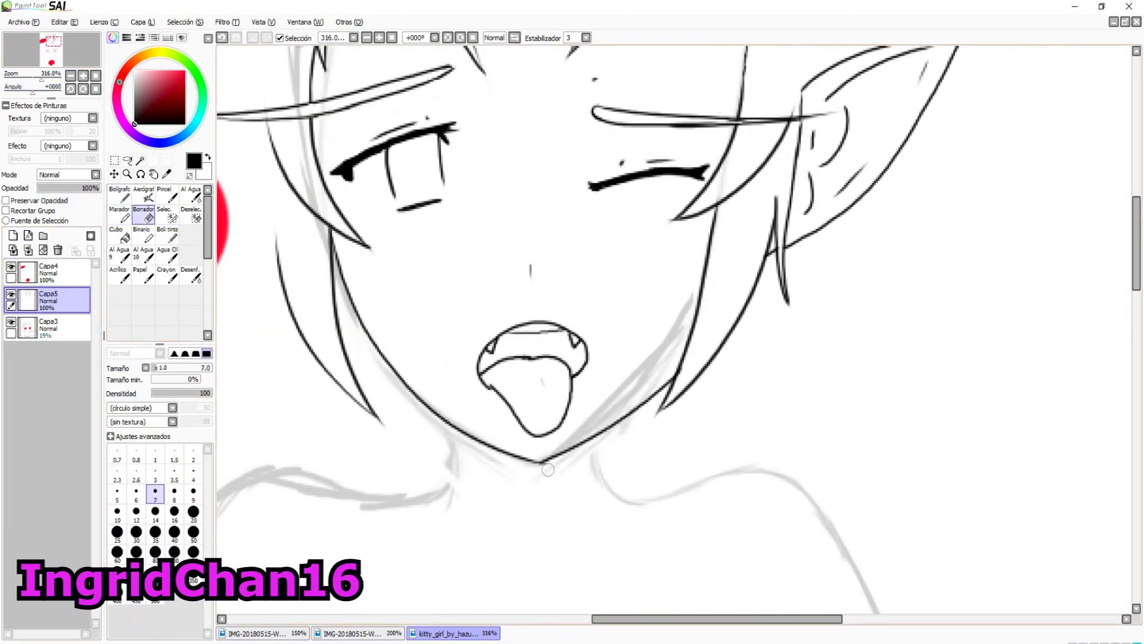
{"action": "scroll", "coordinate": [680, 334], "scroll_direction": "down", "scroll_amount": 5}
{"action": "scroll", "coordinate": [680, 334], "scroll_direction": "up", "scroll_amount": 5}
Refine the open eye's outer lash corner and add a short lower-lid line under the closed eye.
{"action": "key", "text": "n"}
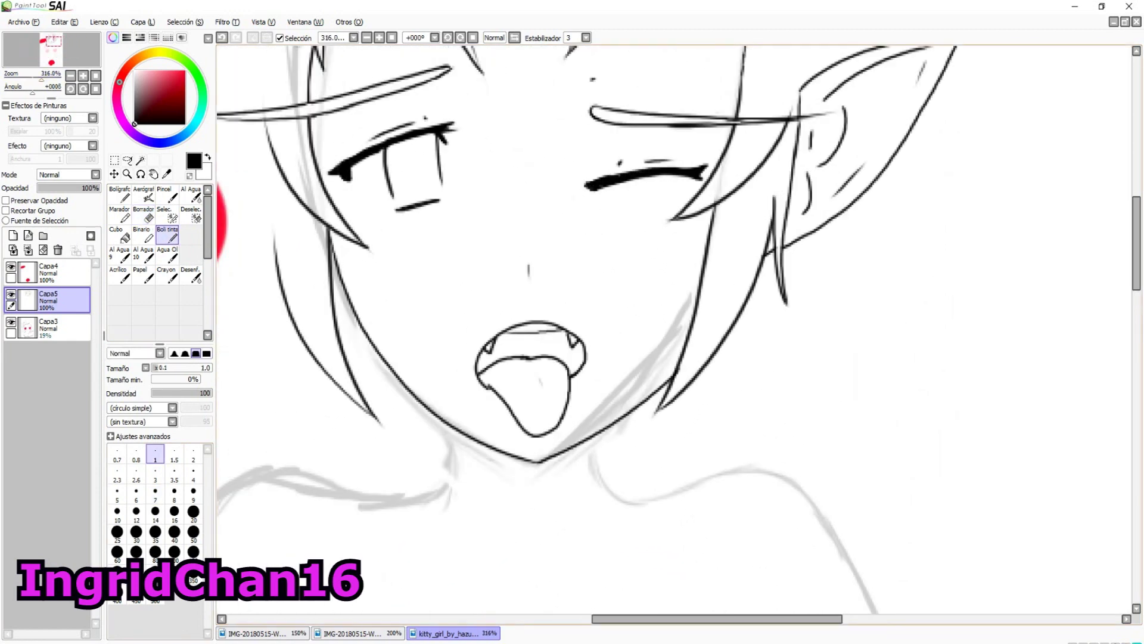
{"action": "key", "text": "e"}
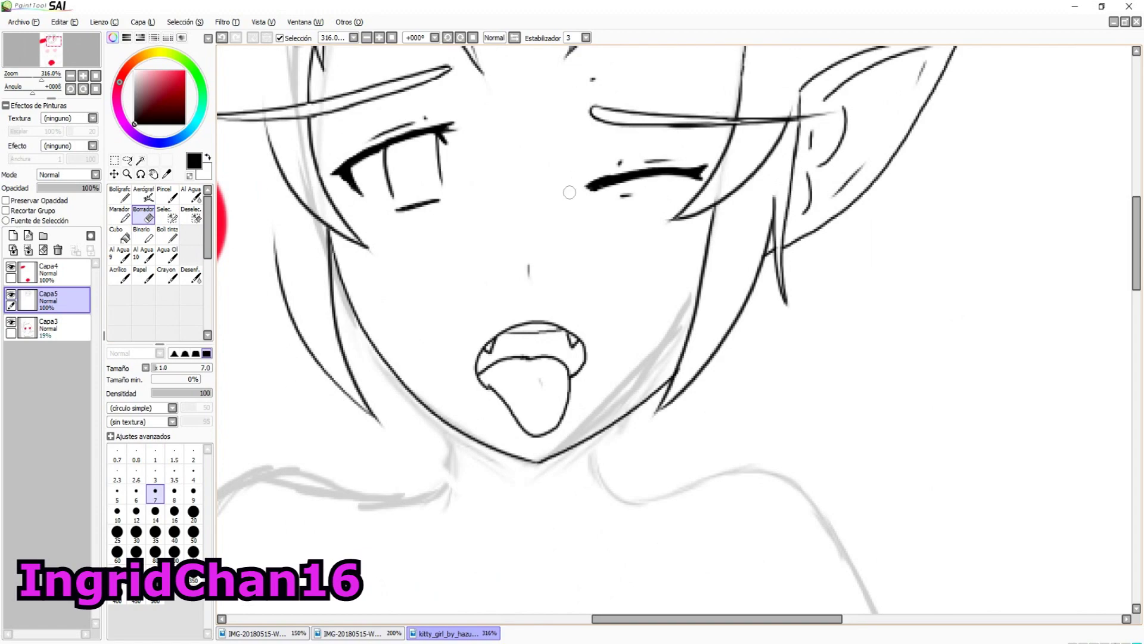
{"action": "scroll", "coordinate": [679, 333], "scroll_direction": "down", "scroll_amount": 4}
{"action": "scroll", "coordinate": [679, 334], "scroll_direction": "up", "scroll_amount": 3}
{"action": "scroll", "coordinate": [679, 334], "scroll_direction": "down", "scroll_amount": 1}
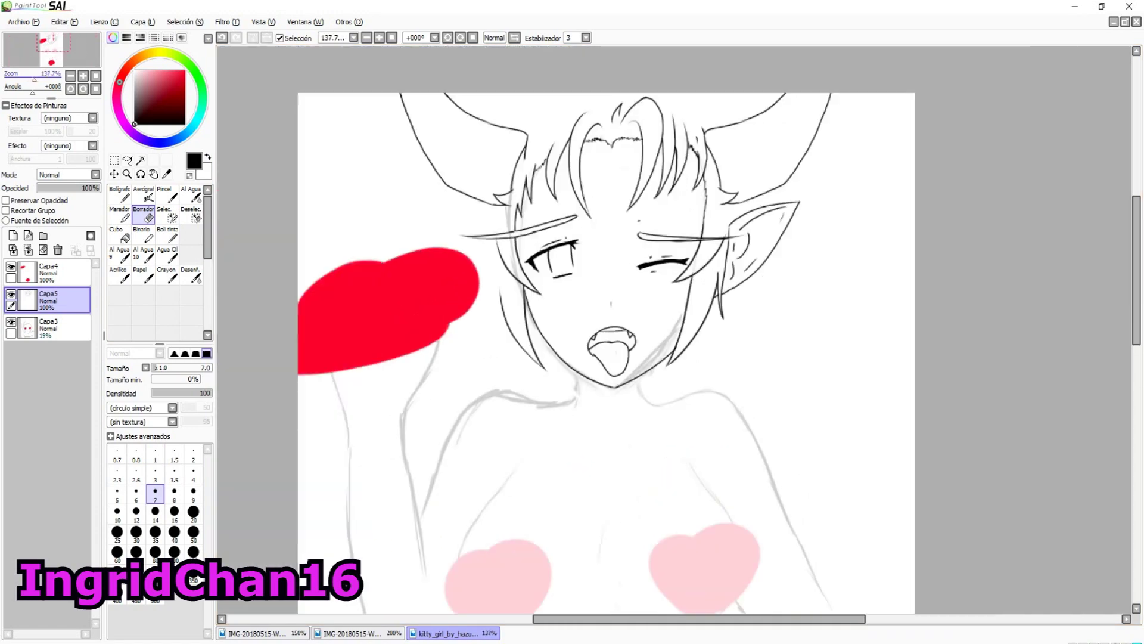
Hide the rough sketch layer Capa3 and rework the jaw line where it meets the closed-eye side lock.
{"action": "scroll", "coordinate": [679, 334], "scroll_direction": "up", "scroll_amount": 1}
{"action": "left_click", "coordinate": [11, 322]}
{"action": "scroll", "coordinate": [680, 334], "scroll_direction": "up", "scroll_amount": 1}
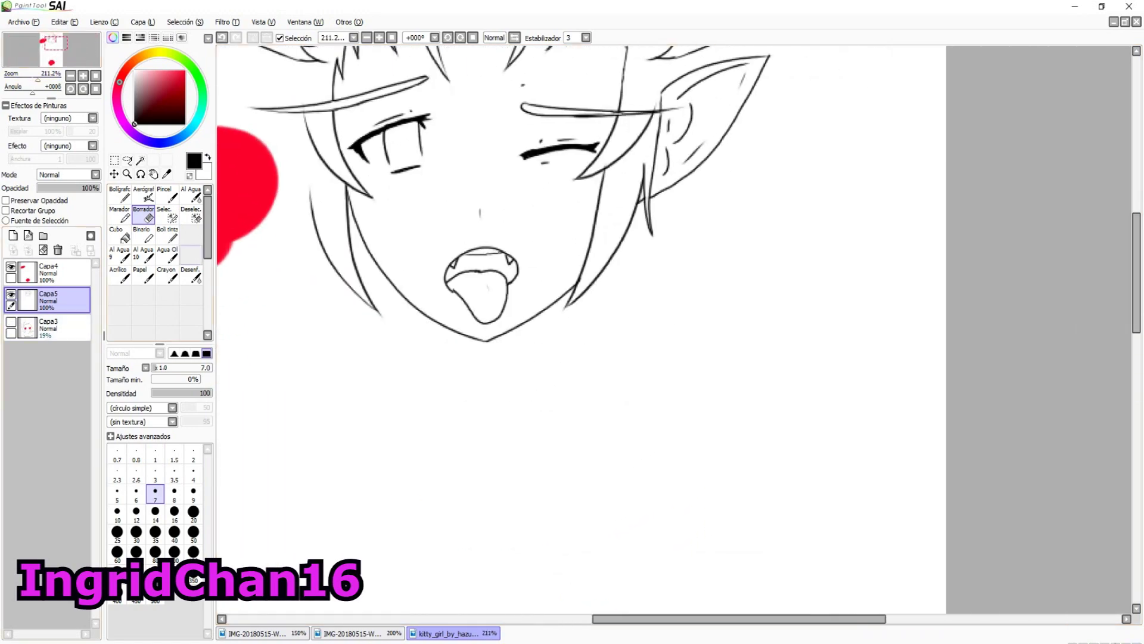
{"action": "key", "text": "ctrl+z"}
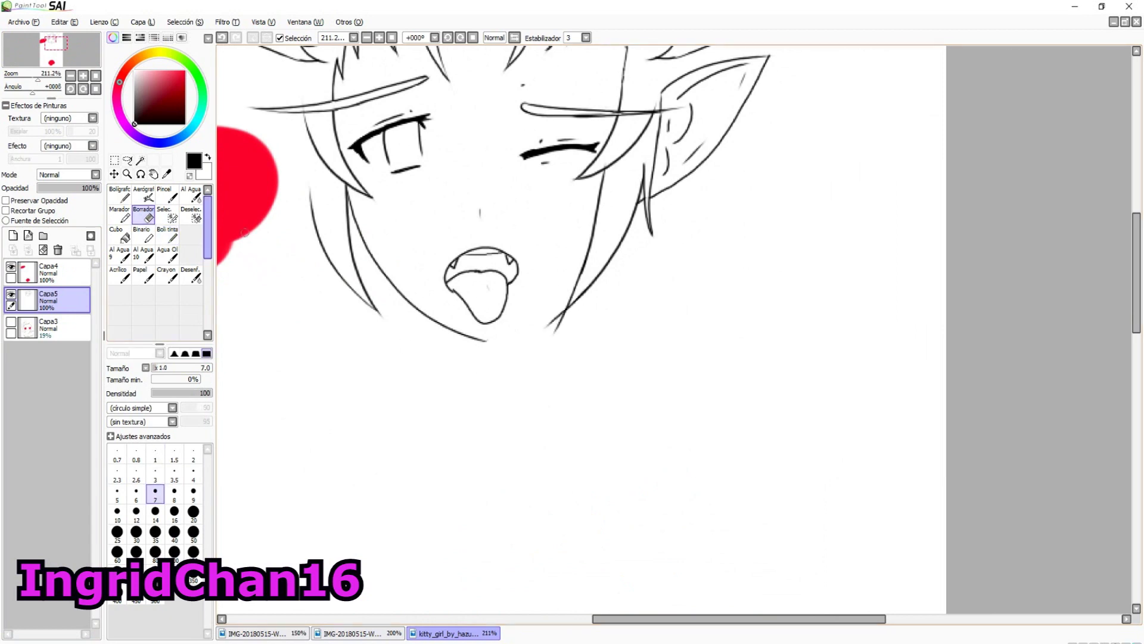
{"action": "key", "text": "n"}
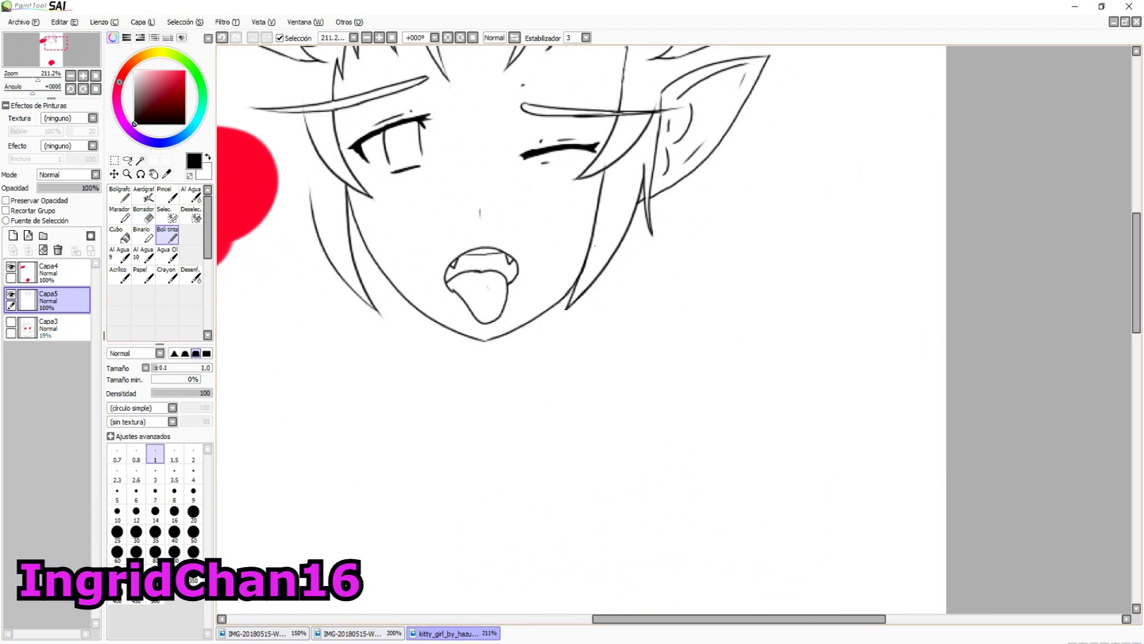
Ink thin pointed hair strands beside the jaw at both side locks.
{"action": "left_click_drag", "start_coordinate": [355, 233], "coordinate": [379, 288]}
{"action": "left_click_drag", "start_coordinate": [642, 194], "coordinate": [623, 288]}
{"action": "scroll", "coordinate": [596, 268], "scroll_direction": "up", "scroll_amount": 1}
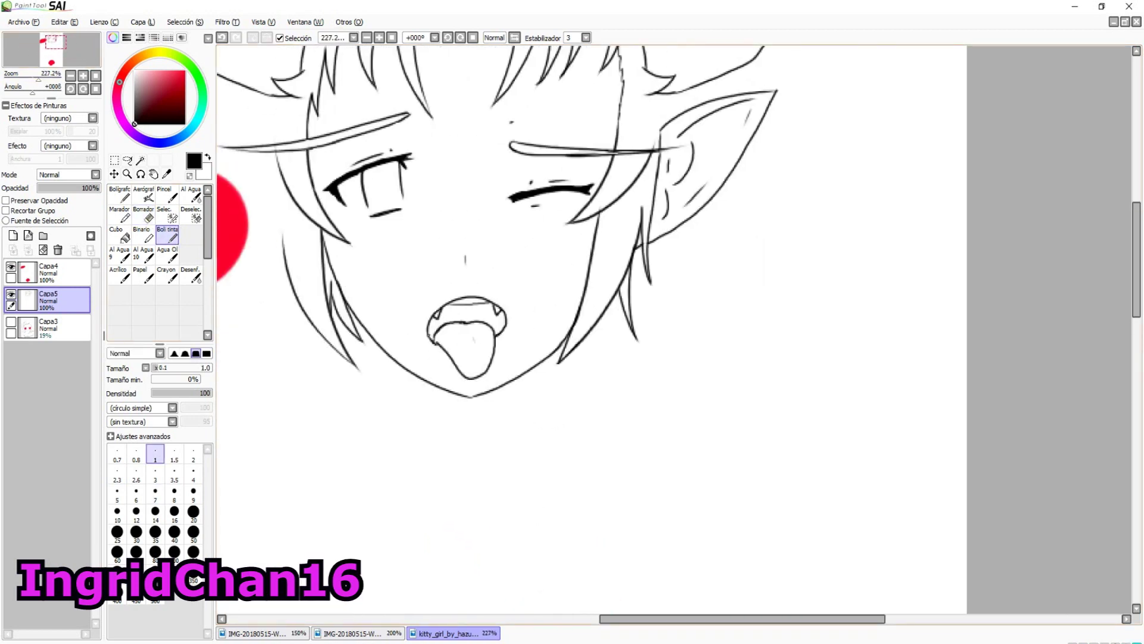
{"action": "key", "text": "ctrl+z"}
{"action": "scroll", "coordinate": [673, 328], "scroll_direction": "down", "scroll_amount": 7}
{"action": "scroll", "coordinate": [674, 328], "scroll_direction": "up", "scroll_amount": 8}
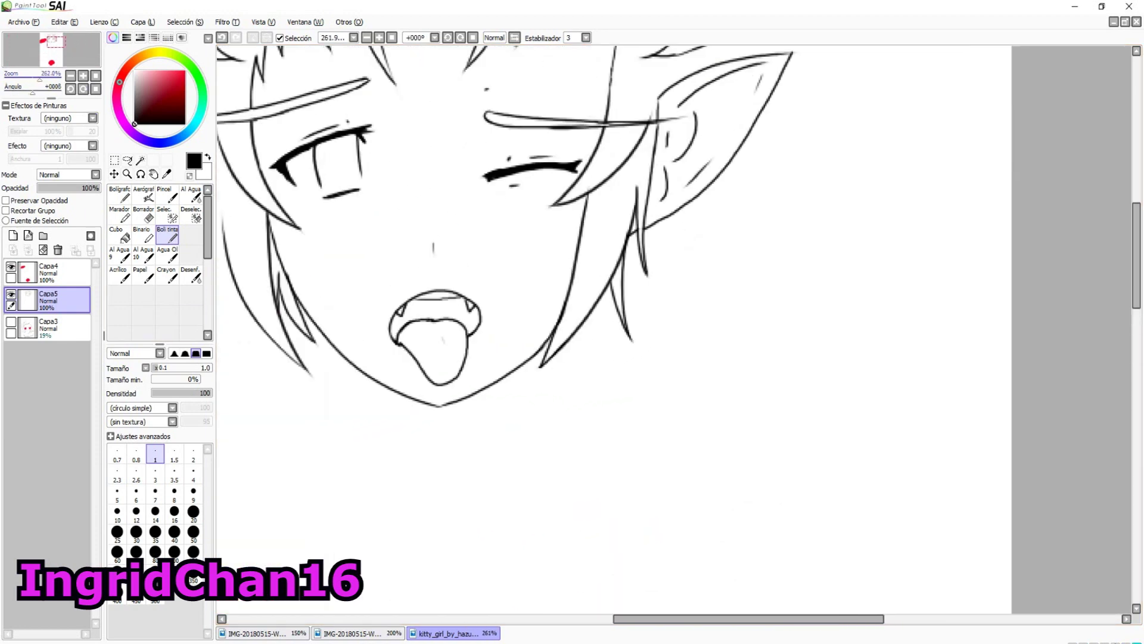
{"action": "scroll", "coordinate": [626, 328], "scroll_direction": "down", "scroll_amount": 5}
{"action": "scroll", "coordinate": [626, 328], "scroll_direction": "up", "scroll_amount": 4}
{"action": "key", "text": "ctrl+z"}
{"action": "key", "text": "ctrl+y"}
{"action": "left_click", "coordinate": [144, 213]}
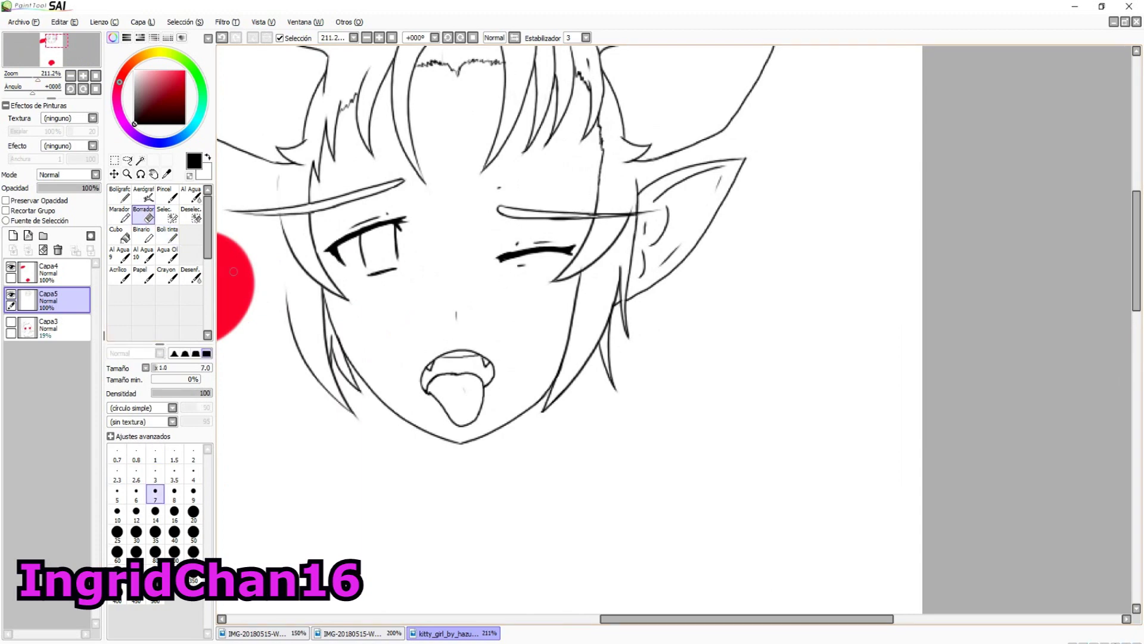
{"action": "left_click", "coordinate": [167, 234]}
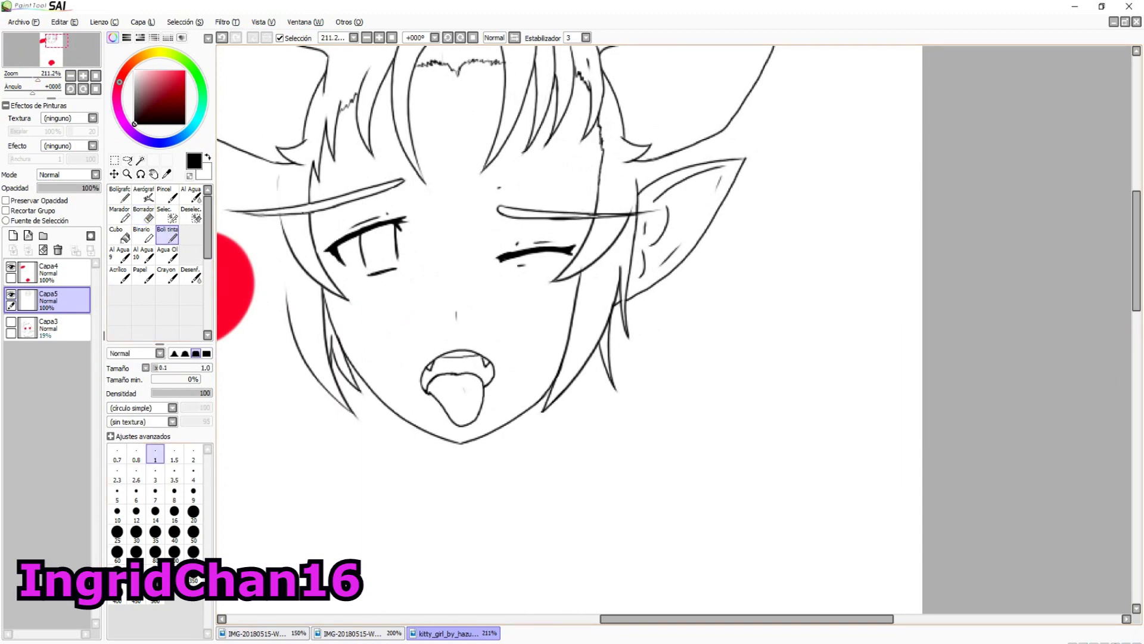
Ink curved ridge lines across both horns.
{"action": "scroll", "coordinate": [253, 215], "scroll_direction": "down", "scroll_amount": 4}
{"action": "scroll", "coordinate": [525, 333], "scroll_direction": "up", "scroll_amount": 2}
{"action": "left_click_drag", "start_coordinate": [642, 152], "coordinate": [666, 195]}
{"action": "left_click_drag", "start_coordinate": [672, 146], "coordinate": [680, 192]}
{"action": "left_click_drag", "start_coordinate": [686, 137], "coordinate": [697, 189]}
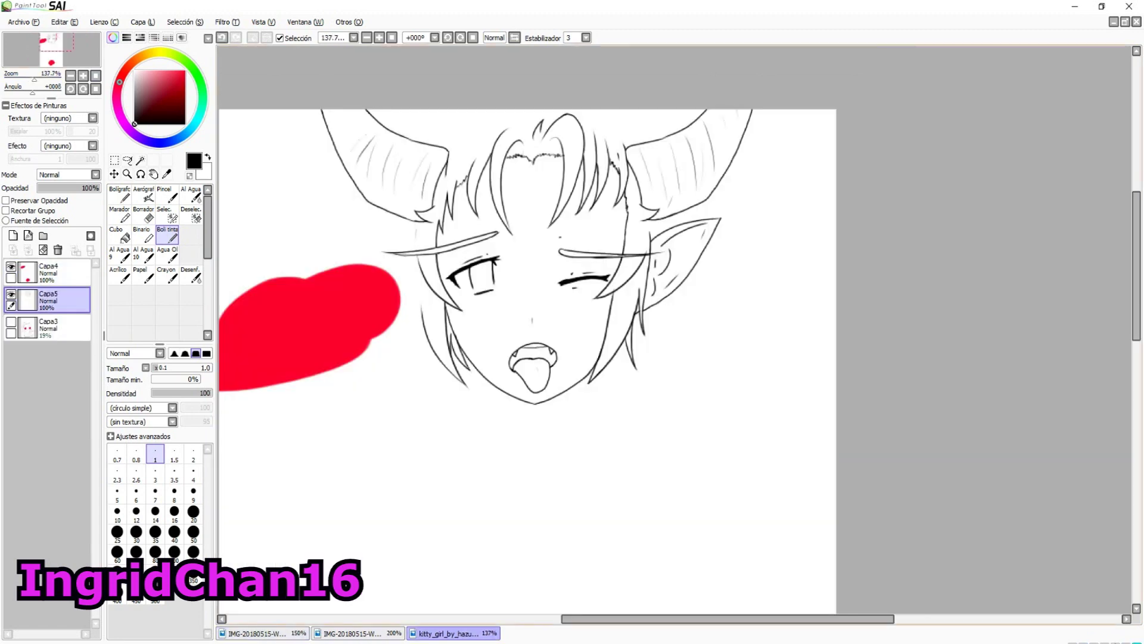
Check the character reference images and show the rough sketch layer Capa3 again.
{"action": "key", "text": "ctrl+Tab"}
{"action": "key", "text": "ctrl+Tab"}
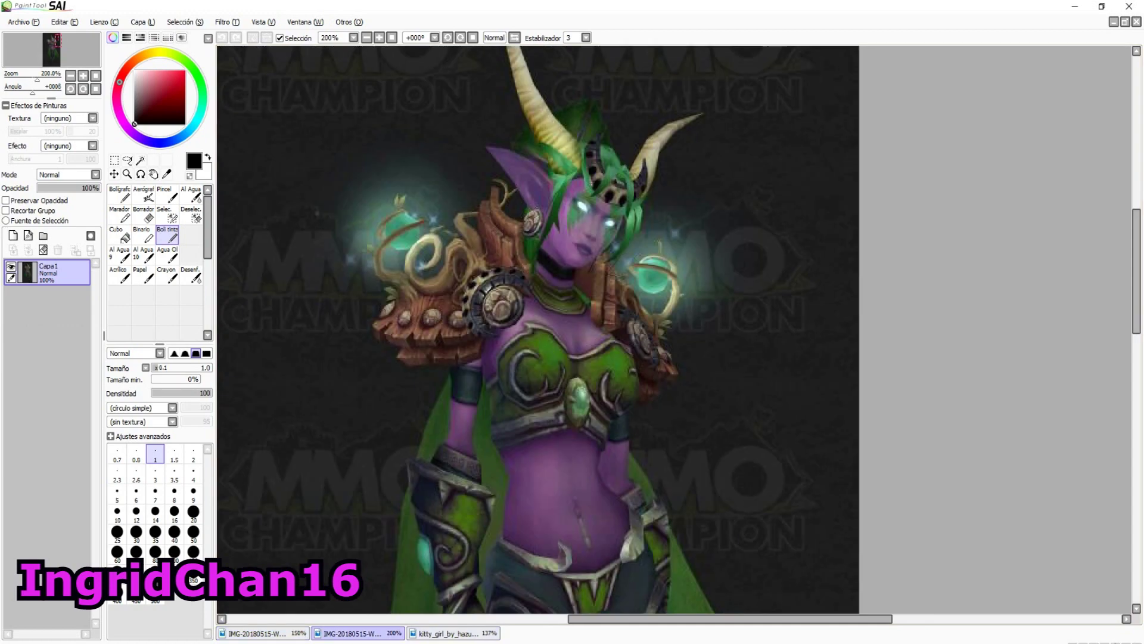
{"action": "key", "text": "ctrl+Tab"}
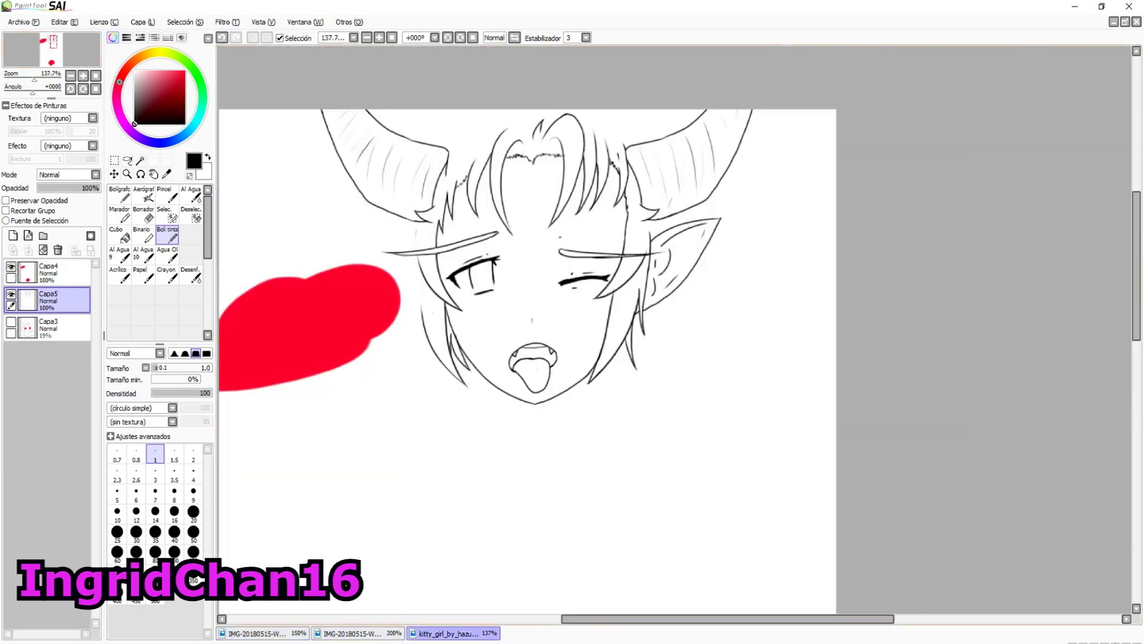
{"action": "left_click", "coordinate": [11, 322]}
{"action": "scroll", "coordinate": [524, 333], "scroll_direction": "up", "scroll_amount": 3}
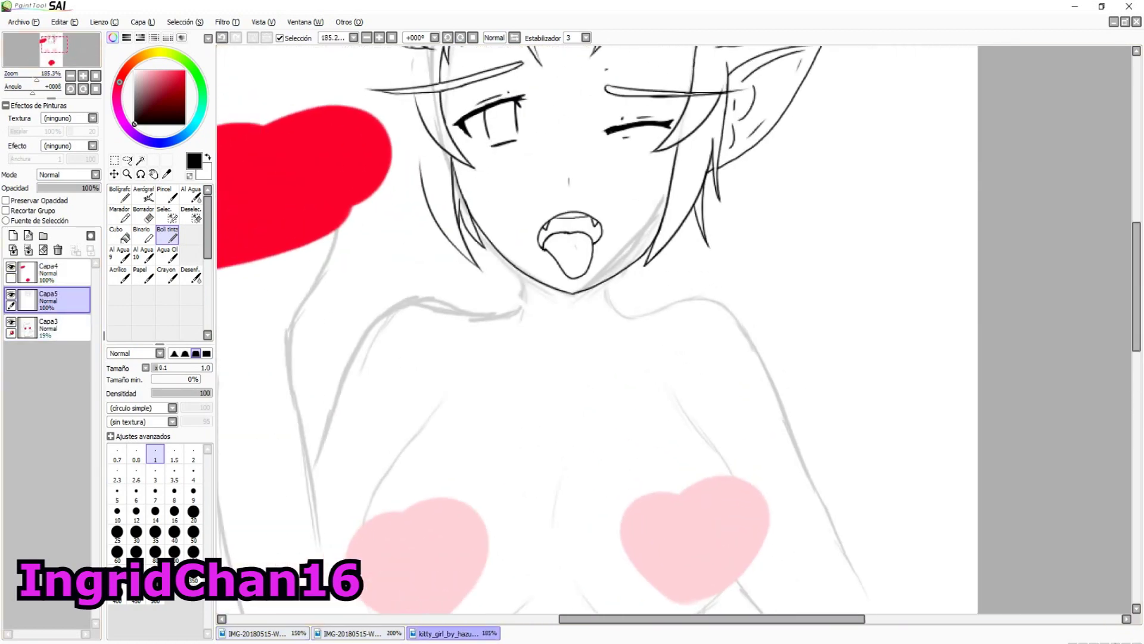
Ink the sides of the neck and both shoulder lines down to the upper arms, following the rough sketch.
{"action": "left_click_drag", "start_coordinate": [587, 264], "coordinate": [649, 325]}
{"action": "key", "text": "ctrl+z"}
{"action": "mouse_move", "coordinate": [477, 254]}
{"action": "left_mouse_down"}
{"action": "mouse_move", "coordinate": [456, 342]}
{"action": "mouse_move", "coordinate": [473, 329]}
{"action": "left_mouse_up"}
{"action": "key", "text": "ctrl+z"}
{"action": "mouse_move", "coordinate": [602, 319]}
{"action": "left_mouse_down"}
{"action": "mouse_move", "coordinate": [827, 328]}
{"action": "mouse_move", "coordinate": [839, 518]}
{"action": "left_mouse_up"}
{"action": "mouse_move", "coordinate": [471, 312]}
{"action": "left_mouse_down"}
{"action": "mouse_move", "coordinate": [484, 305]}
{"action": "mouse_move", "coordinate": [251, 423]}
{"action": "left_mouse_up"}
{"action": "scroll", "coordinate": [525, 334], "scroll_direction": "down", "scroll_amount": 8}
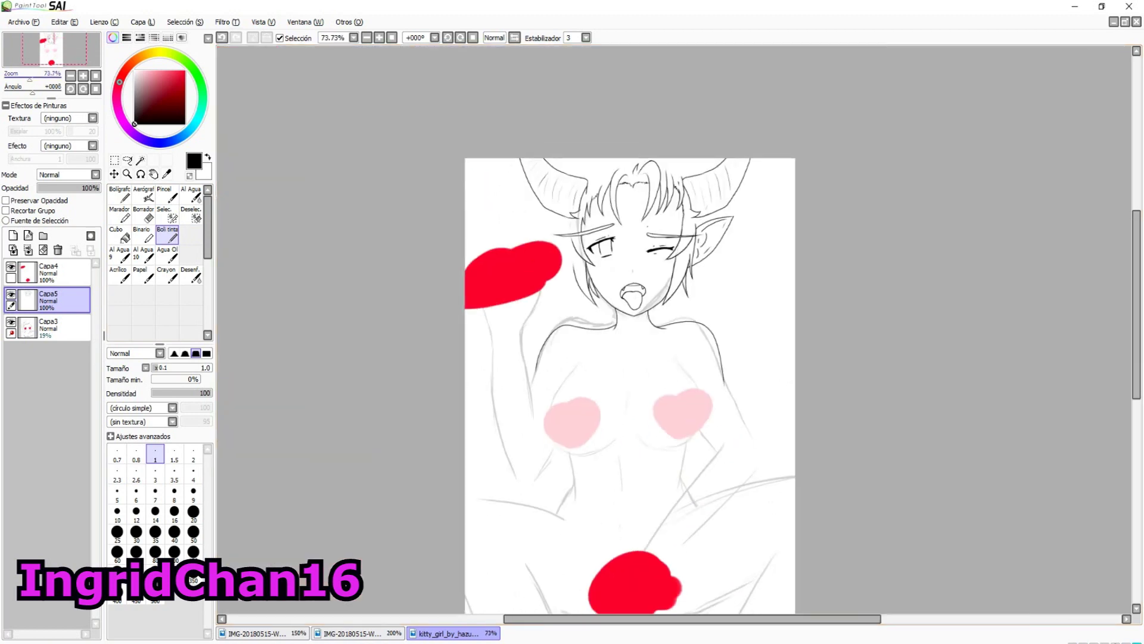
Erase the right-hand shoulder line beyond the short stretch at the base of the neck.
{"action": "scroll", "coordinate": [524, 334], "scroll_direction": "up", "scroll_amount": 7}
{"action": "key", "text": "e"}
{"action": "mouse_move", "coordinate": [632, 317]}
{"action": "left_mouse_down"}
{"action": "mouse_move", "coordinate": [661, 311]}
{"action": "mouse_move", "coordinate": [803, 363]}
{"action": "mouse_move", "coordinate": [815, 492]}
{"action": "mouse_move", "coordinate": [588, 272]}
{"action": "mouse_move", "coordinate": [627, 274]}
{"action": "left_mouse_up"}
{"action": "left_click", "coordinate": [167, 236]}
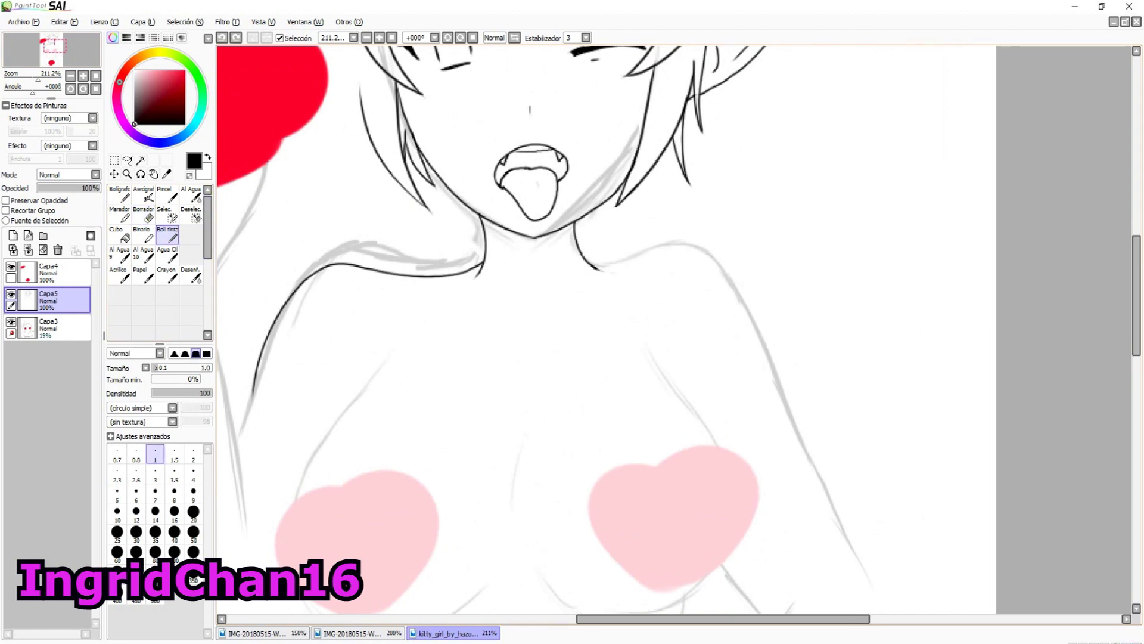
Ink the curved chest contour on the left side of the torso, following the rough sketch.
{"action": "scroll", "coordinate": [537, 298], "scroll_direction": "down", "scroll_amount": 3}
{"action": "left_click_drag", "start_coordinate": [380, 231], "coordinate": [486, 462]}
{"action": "key", "text": "ctrl+z"}
{"action": "left_click_drag", "start_coordinate": [381, 230], "coordinate": [486, 461]}
{"action": "key", "text": "ctrl+z"}
{"action": "key", "text": "ctrl+z"}
{"action": "mouse_move", "coordinate": [730, 202]}
{"action": "left_mouse_down"}
{"action": "mouse_move", "coordinate": [603, 481]}
{"action": "mouse_move", "coordinate": [531, 498]}
{"action": "left_mouse_up"}
{"action": "key", "text": "ctrl+z"}
{"action": "key", "text": "ctrl+z"}
Mask the inked left chest contour with the selection brush and paste a copy of it onto a new layer.
{"action": "left_click", "coordinate": [173, 218]}
{"action": "left_click_drag", "start_coordinate": [384, 206], "coordinate": [527, 455]}
{"action": "key", "text": "ctrl+c"}
{"action": "key", "text": "ctrl+v"}
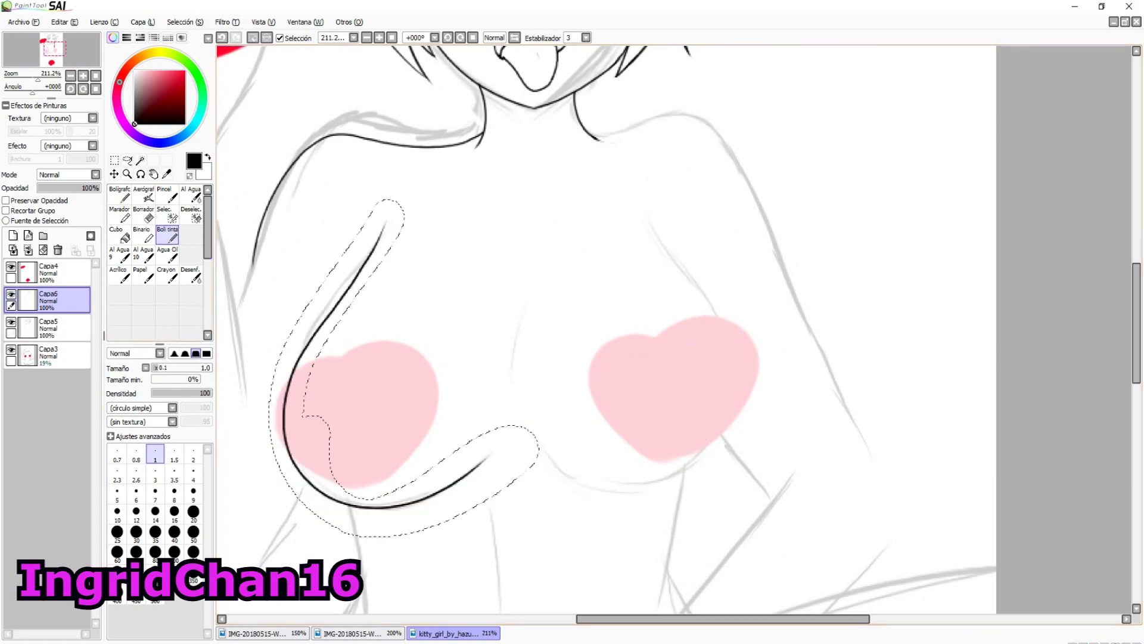
Flip the pasted contour horizontally and place it on the opposite side of the chest.
{"action": "key", "text": "ctrl+t"}
{"action": "left_click", "coordinate": [159, 485]}
{"action": "left_click_drag", "start_coordinate": [391, 358], "coordinate": [650, 357]}
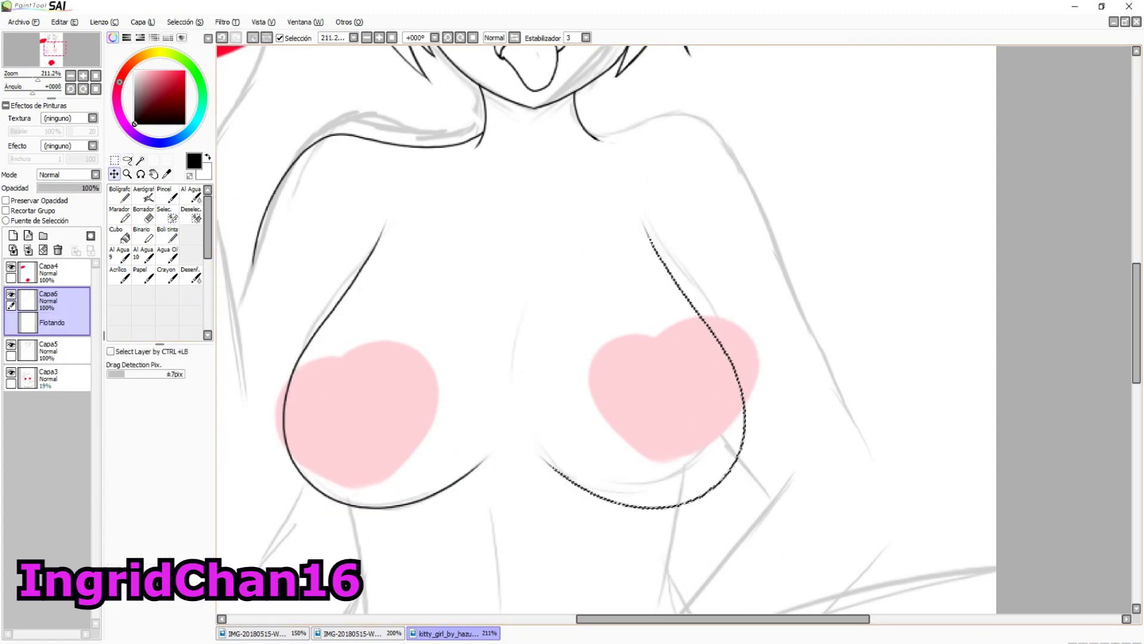
{"action": "key", "text": "Return"}
Ink the short curved lines at the centre of the chest between the two contours.
{"action": "mouse_move", "coordinate": [596, 298]}
{"action": "left_mouse_down"}
{"action": "mouse_move", "coordinate": [667, 193]}
{"action": "mouse_move", "coordinate": [572, 325]}
{"action": "left_mouse_up"}
{"action": "left_click", "coordinate": [168, 233]}
{"action": "left_click_drag", "start_coordinate": [578, 227], "coordinate": [563, 352]}
{"action": "key", "text": "ctrl+z"}
{"action": "left_click_drag", "start_coordinate": [563, 280], "coordinate": [553, 356]}
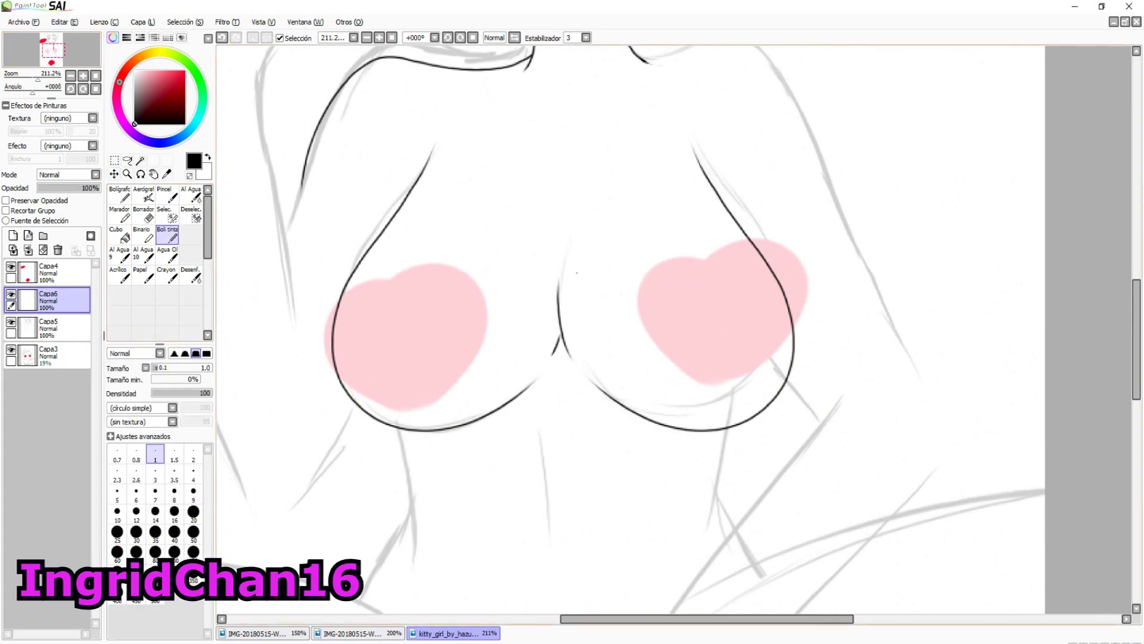
{"action": "left_click_drag", "start_coordinate": [576, 216], "coordinate": [558, 255]}
{"action": "key", "text": "ctrl+z"}
Ink the abdomen's midline, both sides of the waist and the hip line on the left, following the sketch.
{"action": "left_click_drag", "start_coordinate": [549, 404], "coordinate": [558, 567]}
{"action": "left_click_drag", "start_coordinate": [560, 566], "coordinate": [584, 345]}
{"action": "left_click_drag", "start_coordinate": [578, 386], "coordinate": [577, 408]}
{"action": "key", "text": "ctrl+z"}
{"action": "left_click_drag", "start_coordinate": [420, 196], "coordinate": [439, 322]}
{"action": "left_click_drag", "start_coordinate": [750, 194], "coordinate": [737, 319]}
{"action": "left_click_drag", "start_coordinate": [435, 295], "coordinate": [391, 375]}
{"action": "key", "text": "ctrl+minus"}
{"action": "key", "text": "ctrl+minus"}
{"action": "key", "text": "ctrl+minus"}
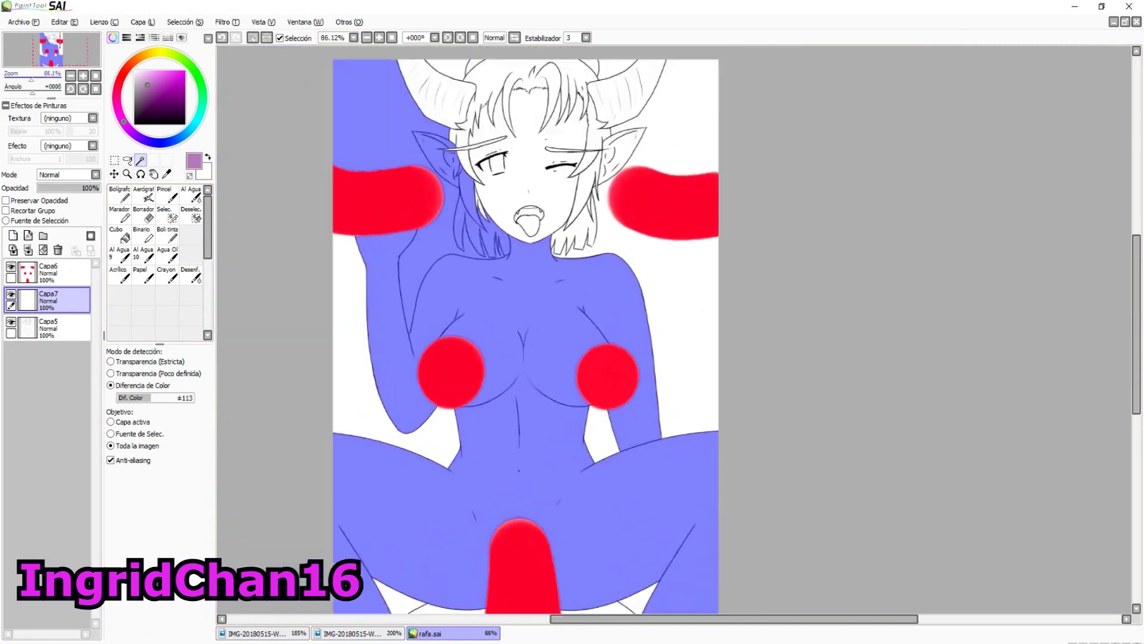
Undo the last wand selections on layer Capa7 and sample a colour from the reference image.
{"action": "key", "text": "ctrl+z"}
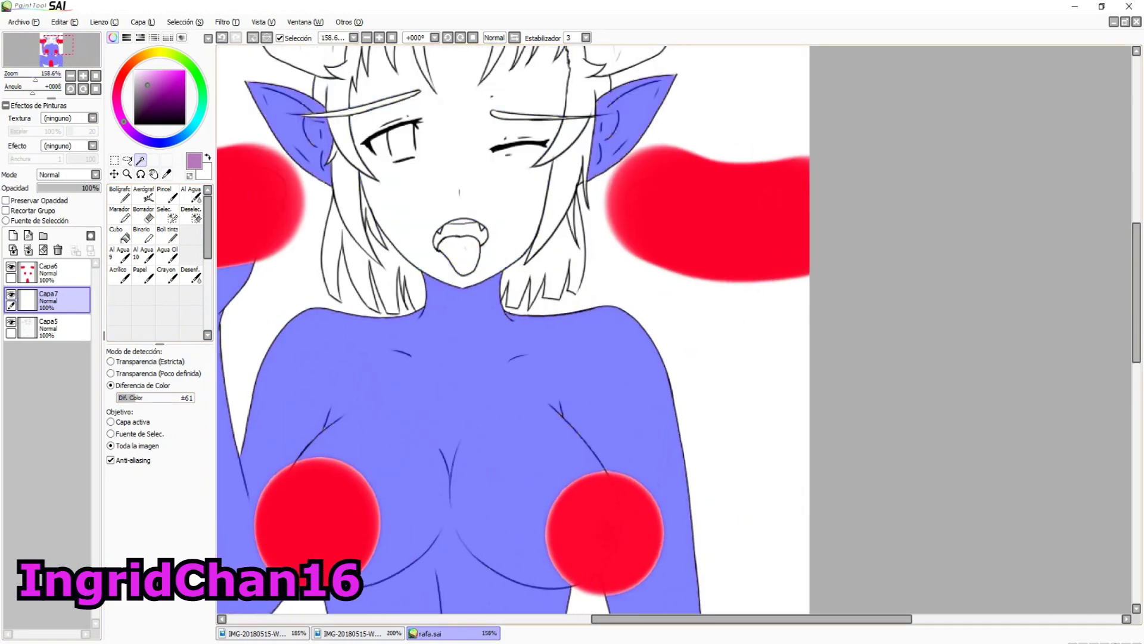
{"action": "key", "text": "ctrl+z"}
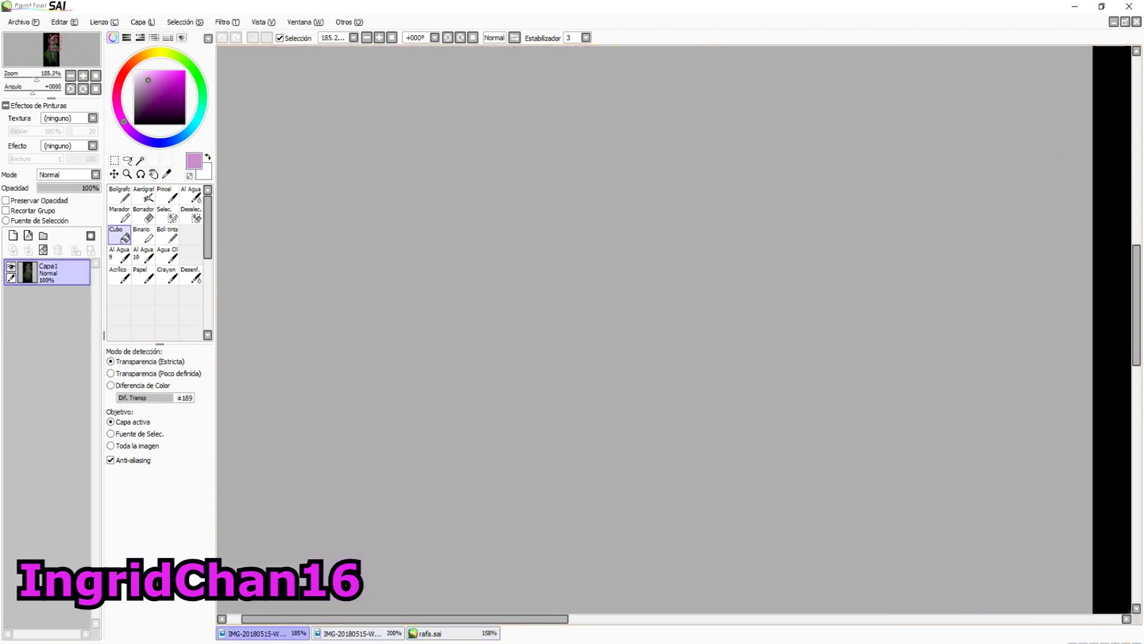
{"action": "key", "text": "alt"}
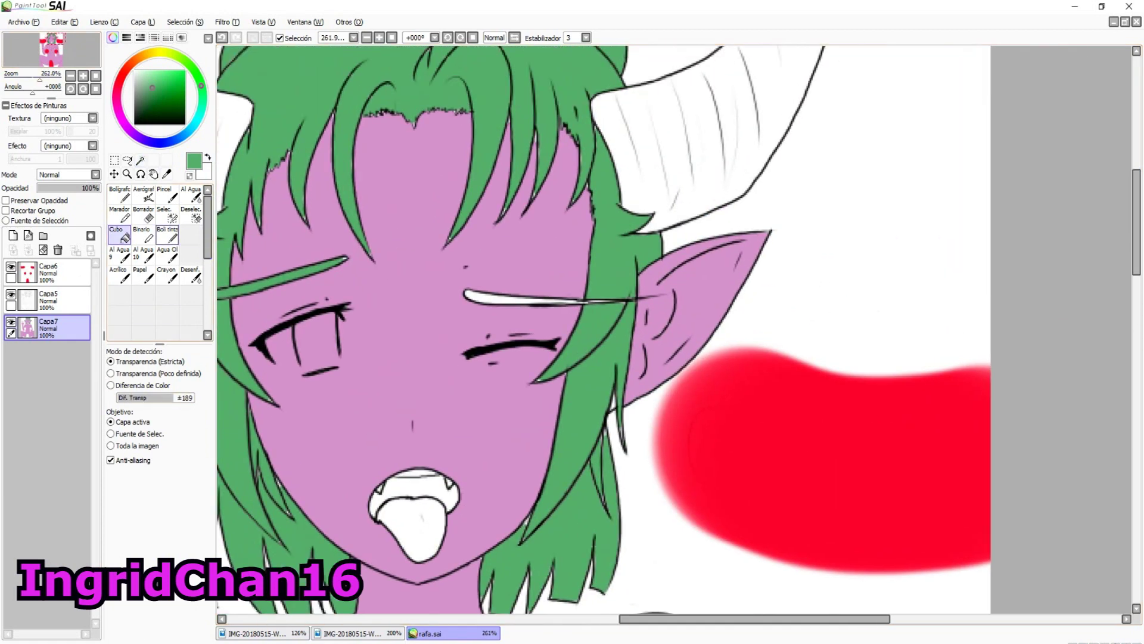
Set the ink pen to size 4 and undo the last edit on layer Capa7.
{"action": "key", "text": "bracketleft"}
{"action": "key", "text": "bracketleft"}
{"action": "key", "text": "bracketleft"}
{"action": "key", "text": "bracketleft"}
{"action": "key", "text": "bracketleft"}
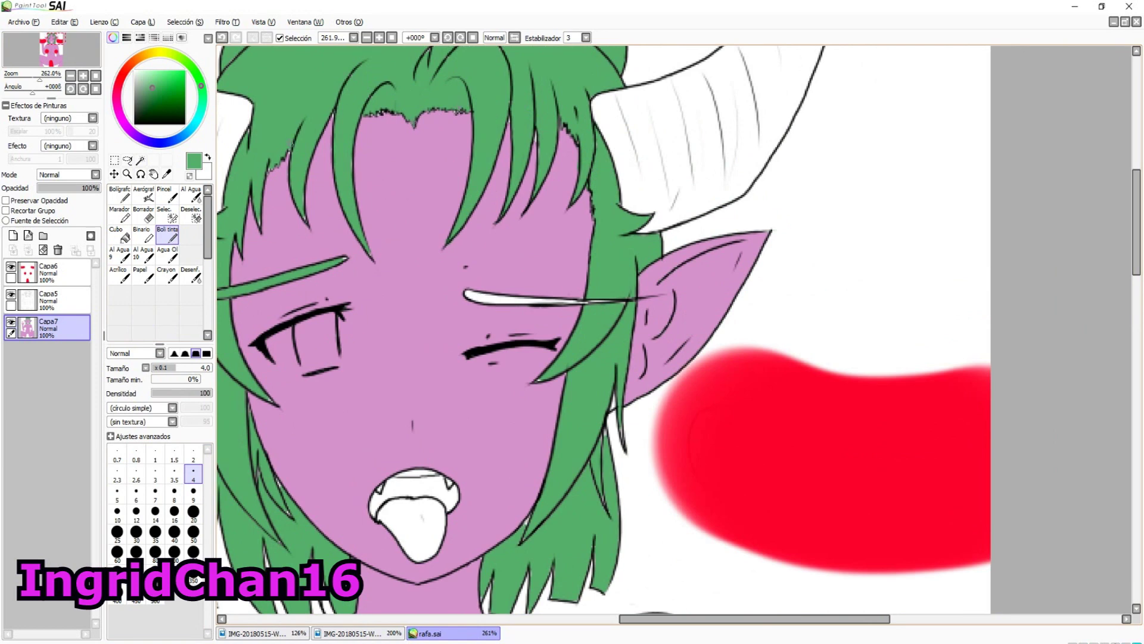
{"action": "key", "text": "ctrl+z"}
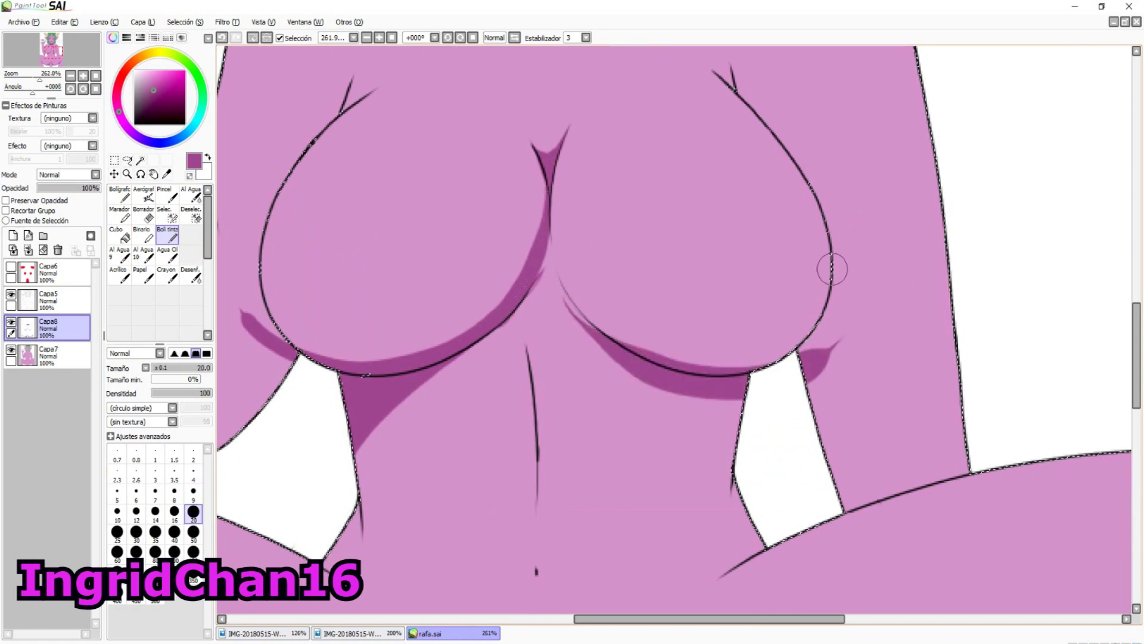
Paint dark purple shadows down the centre of the chest and along the underside of its contours on layer Capa8.
{"action": "left_click_drag", "start_coordinate": [551, 179], "coordinate": [596, 339]}
{"action": "left_click_drag", "start_coordinate": [561, 146], "coordinate": [569, 189]}
{"action": "left_click_drag", "start_coordinate": [590, 310], "coordinate": [716, 364]}
{"action": "left_click_drag", "start_coordinate": [435, 358], "coordinate": [668, 379]}
{"action": "left_click_drag", "start_coordinate": [489, 274], "coordinate": [590, 343]}
{"action": "left_click_drag", "start_coordinate": [500, 340], "coordinate": [569, 310]}
{"action": "left_click_drag", "start_coordinate": [536, 164], "coordinate": [540, 245]}
Paint dark purple shadows along the abdomen's midline and ribs and at the armpit crease with the pen at size 5.
{"action": "left_click_drag", "start_coordinate": [524, 358], "coordinate": [534, 495]}
{"action": "key", "text": "ctrl+z"}
{"action": "left_click_drag", "start_coordinate": [519, 357], "coordinate": [536, 486]}
{"action": "key", "text": "bracketleft"}
{"action": "key", "text": "bracketleft"}
{"action": "key", "text": "bracketleft"}
{"action": "key", "text": "bracketleft"}
{"action": "key", "text": "bracketleft"}
{"action": "key", "text": "ctrl+z"}
{"action": "mouse_move", "coordinate": [517, 358]}
{"action": "left_mouse_down"}
{"action": "mouse_move", "coordinate": [524, 377]}
{"action": "mouse_move", "coordinate": [427, 381]}
{"action": "mouse_move", "coordinate": [575, 394]}
{"action": "left_mouse_up"}
{"action": "mouse_move", "coordinate": [642, 372]}
{"action": "left_mouse_down"}
{"action": "mouse_move", "coordinate": [560, 375]}
{"action": "mouse_move", "coordinate": [536, 482]}
{"action": "left_mouse_up"}
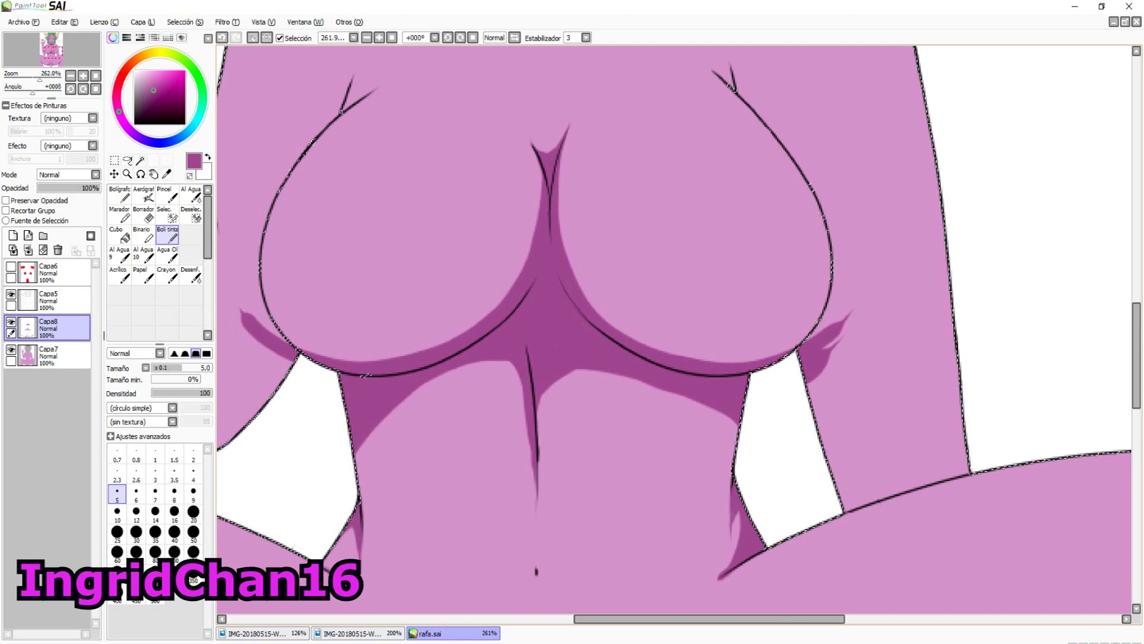
{"action": "left_click_drag", "start_coordinate": [352, 92], "coordinate": [382, 186]}
{"action": "scroll", "coordinate": [332, 301], "scroll_direction": "down", "scroll_amount": 5}
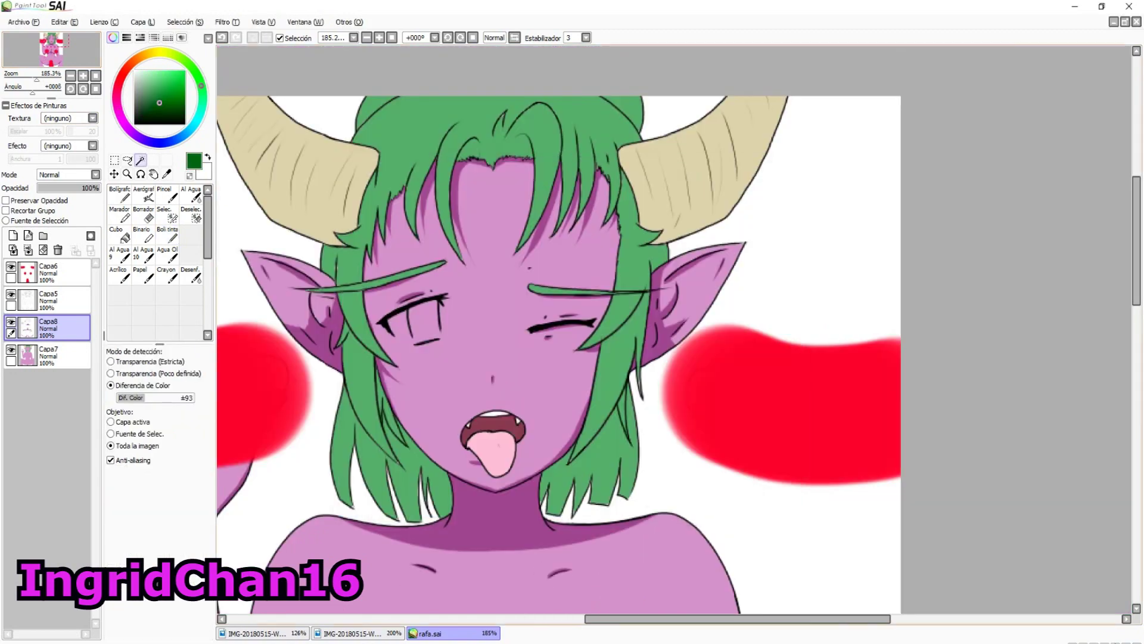
Select the front hair with the Magic Wand, shade the fringe strands dark green with the ink pen and deselect.
{"action": "left_click", "coordinate": [489, 132]}
{"action": "left_click", "coordinate": [168, 236]}
{"action": "scroll", "coordinate": [596, 298], "scroll_direction": "up", "scroll_amount": 2}
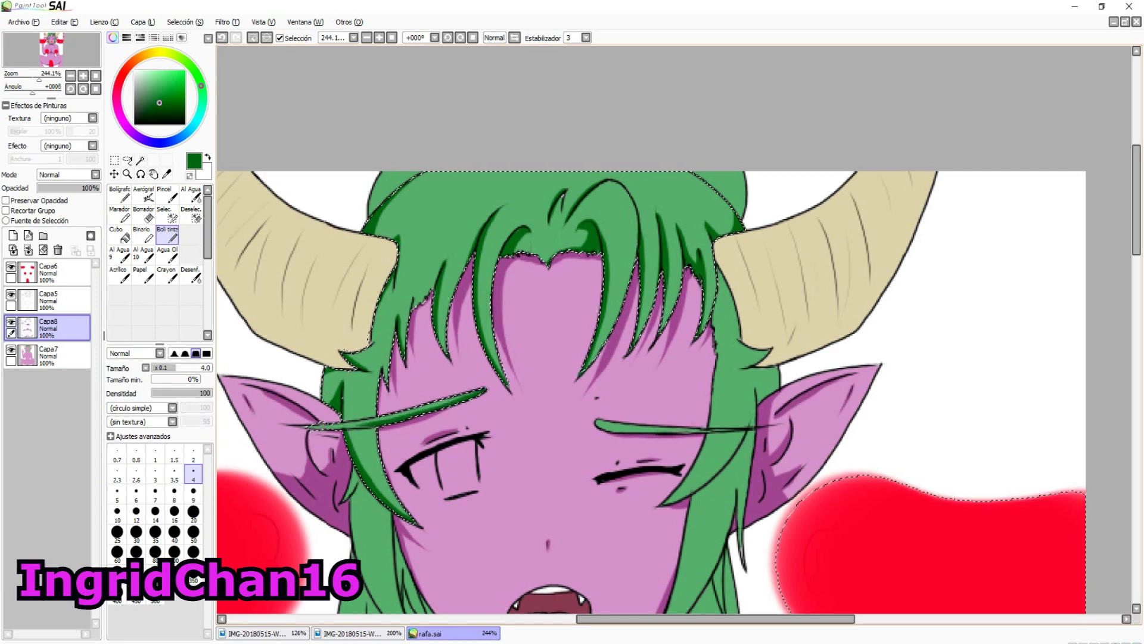
{"action": "key", "text": "ctrl+d"}
Shade the right eyebrow and the top edge of the hair near the right horn dark green, using pen sizes 1.5 and 4.
{"action": "left_click_drag", "start_coordinate": [683, 422], "coordinate": [741, 237]}
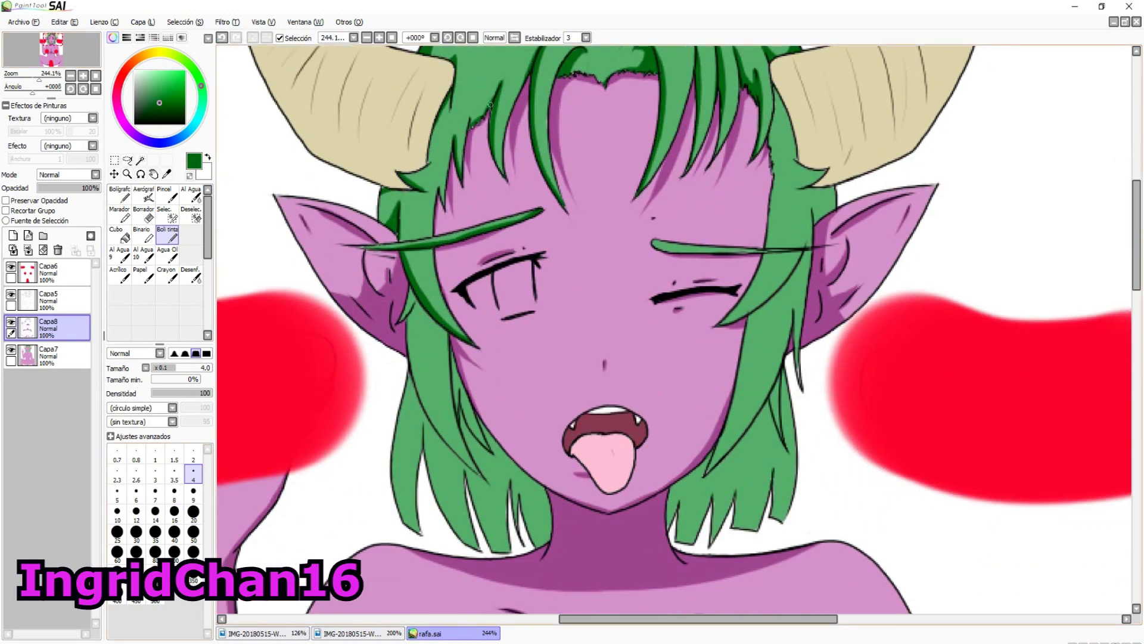
{"action": "left_click", "coordinate": [174, 454]}
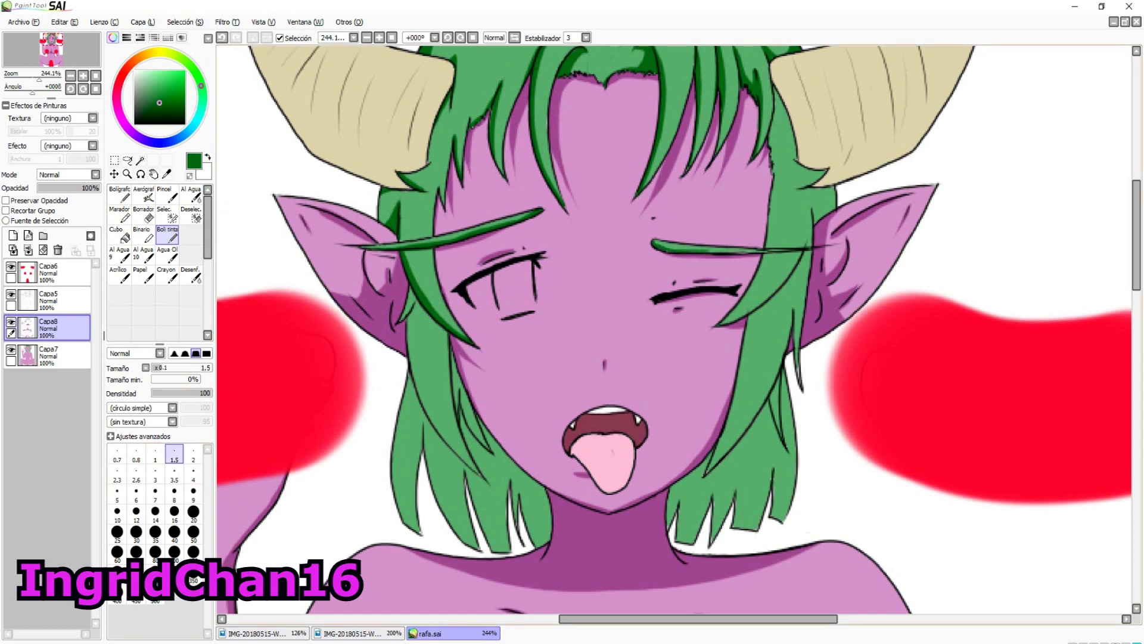
{"action": "mouse_move", "coordinate": [691, 251]}
{"action": "left_mouse_down"}
{"action": "mouse_move", "coordinate": [801, 251]}
{"action": "mouse_move", "coordinate": [715, 400]}
{"action": "left_mouse_up"}
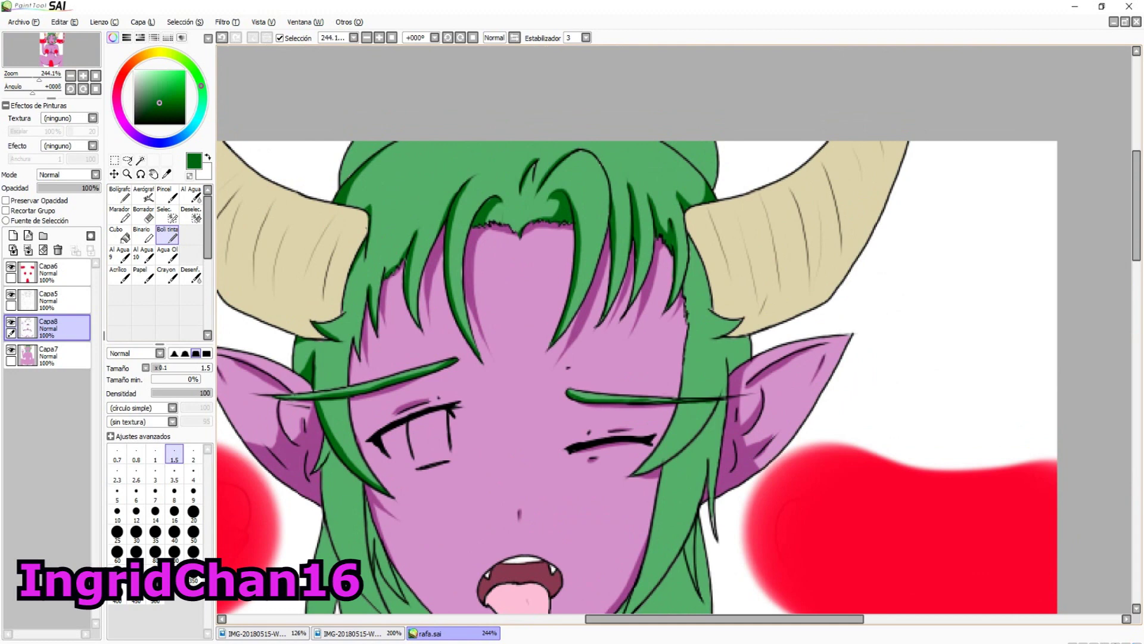
{"action": "left_click", "coordinate": [193, 474]}
{"action": "mouse_move", "coordinate": [704, 140]}
{"action": "left_mouse_down"}
{"action": "mouse_move", "coordinate": [713, 179]}
{"action": "mouse_move", "coordinate": [706, 167]}
{"action": "left_mouse_up"}
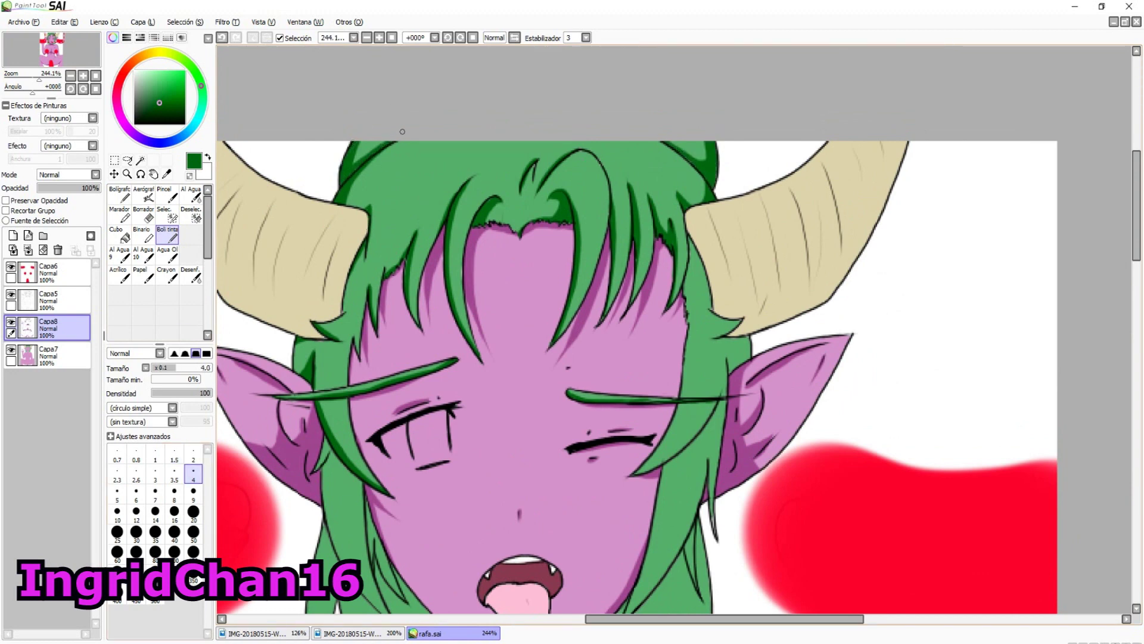
Shade the hair between the right horn and ear dark green with the pen at size 2.
{"action": "key", "text": "bracketleft"}
{"action": "key", "text": "bracketleft"}
{"action": "key", "text": "bracketleft"}
{"action": "key", "text": "bracketleft"}
{"action": "key", "text": "bracketleft"}
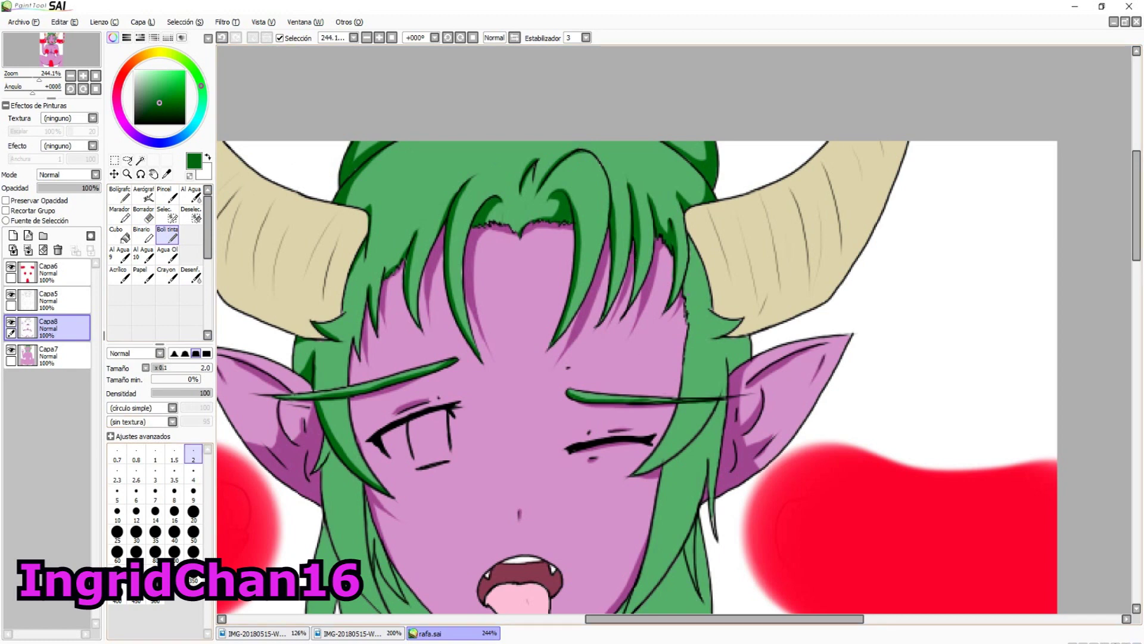
{"action": "left_click_drag", "start_coordinate": [637, 417], "coordinate": [382, 295]}
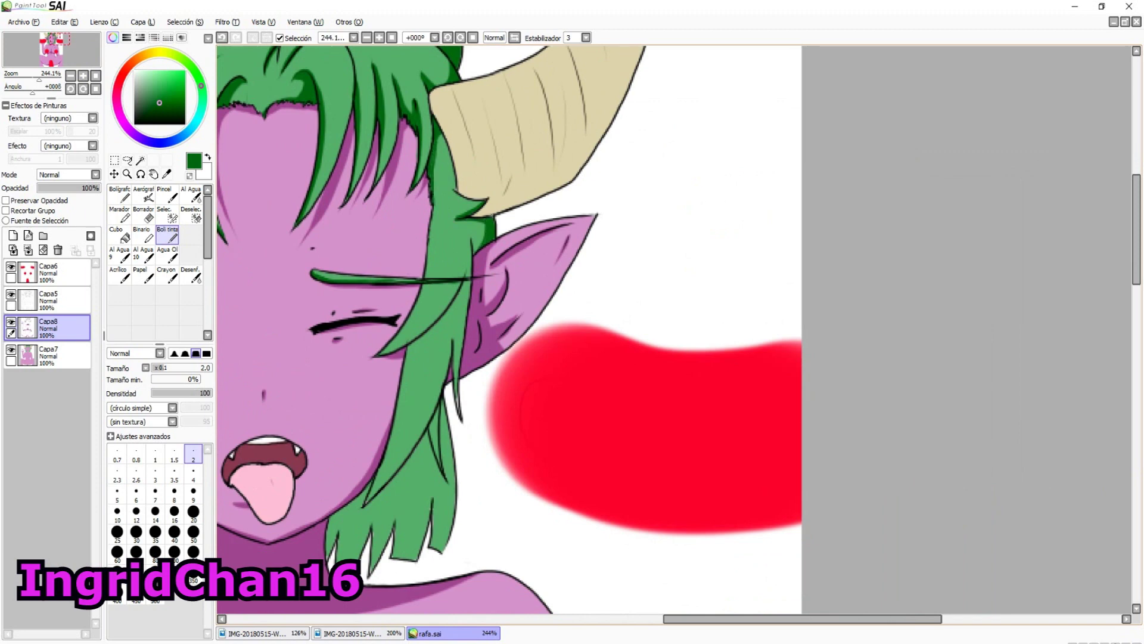
Fill the back hair lock beside the right side of the jaw with dark green.
{"action": "left_click", "coordinate": [123, 236]}
{"action": "left_click", "coordinate": [370, 498]}
{"action": "left_click", "coordinate": [167, 235]}
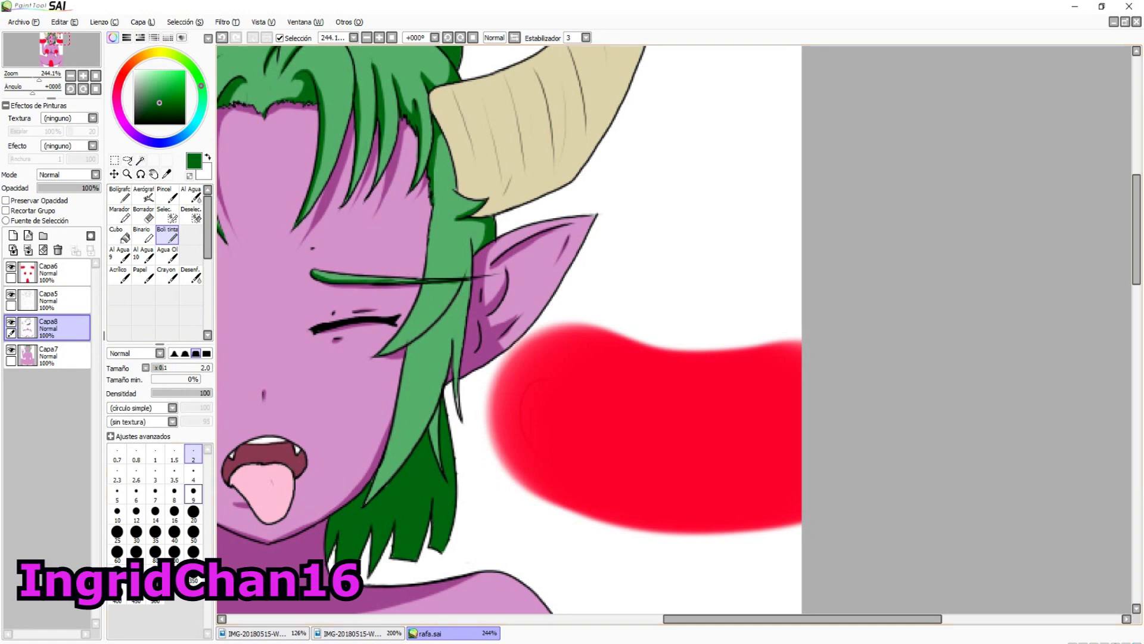
Shade the edges of the right front hair lock dark green, using pen sizes 4 and 2.
{"action": "left_click", "coordinate": [193, 475]}
{"action": "left_click_drag", "start_coordinate": [450, 340], "coordinate": [369, 494]}
{"action": "left_click_drag", "start_coordinate": [431, 394], "coordinate": [440, 468]}
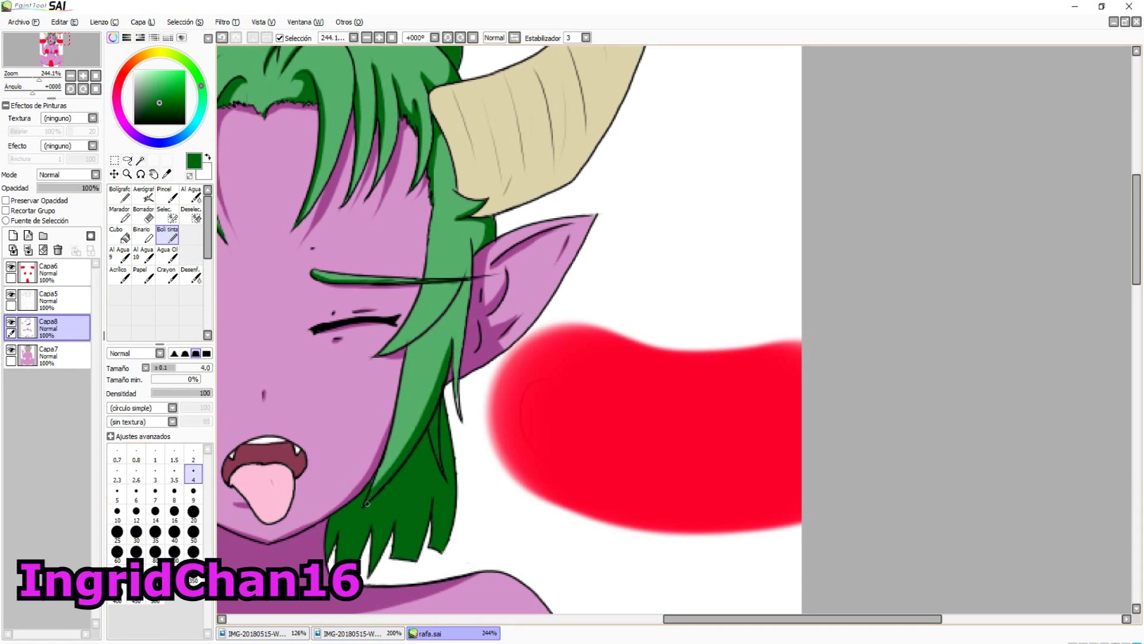
{"action": "left_click_drag", "start_coordinate": [453, 331], "coordinate": [457, 401]}
{"action": "left_click", "coordinate": [193, 454]}
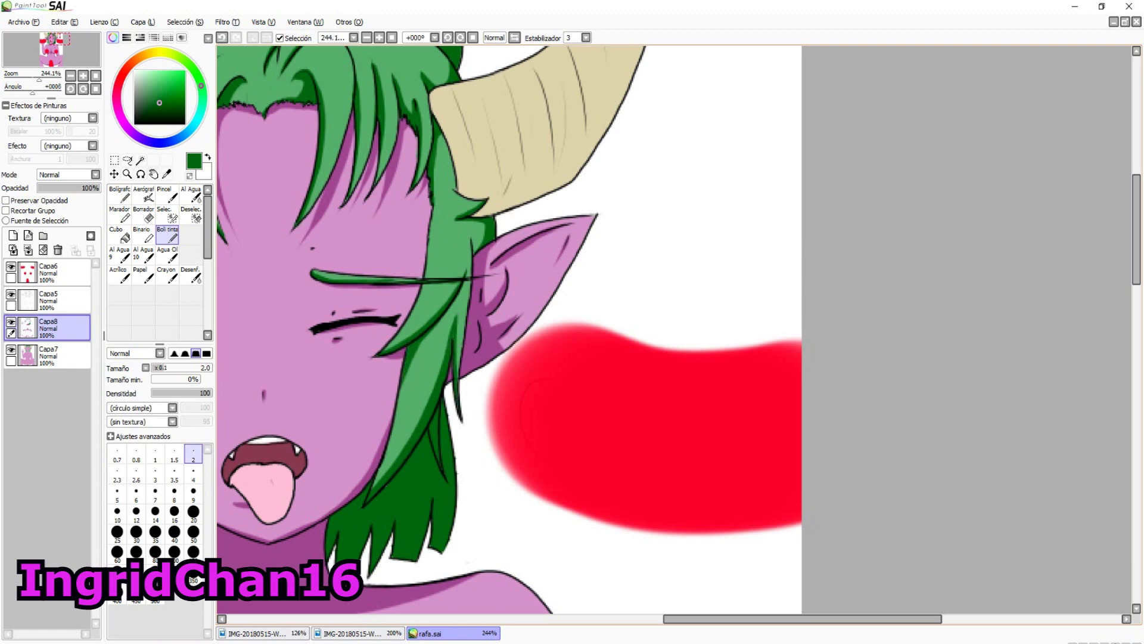
{"action": "left_click_drag", "start_coordinate": [471, 236], "coordinate": [467, 287]}
Select the left side hair and paint dark green shadows along its strands with the pen at size 4.
{"action": "left_click_drag", "start_coordinate": [477, 358], "coordinate": [817, 235]}
{"action": "left_click", "coordinate": [453, 334]}
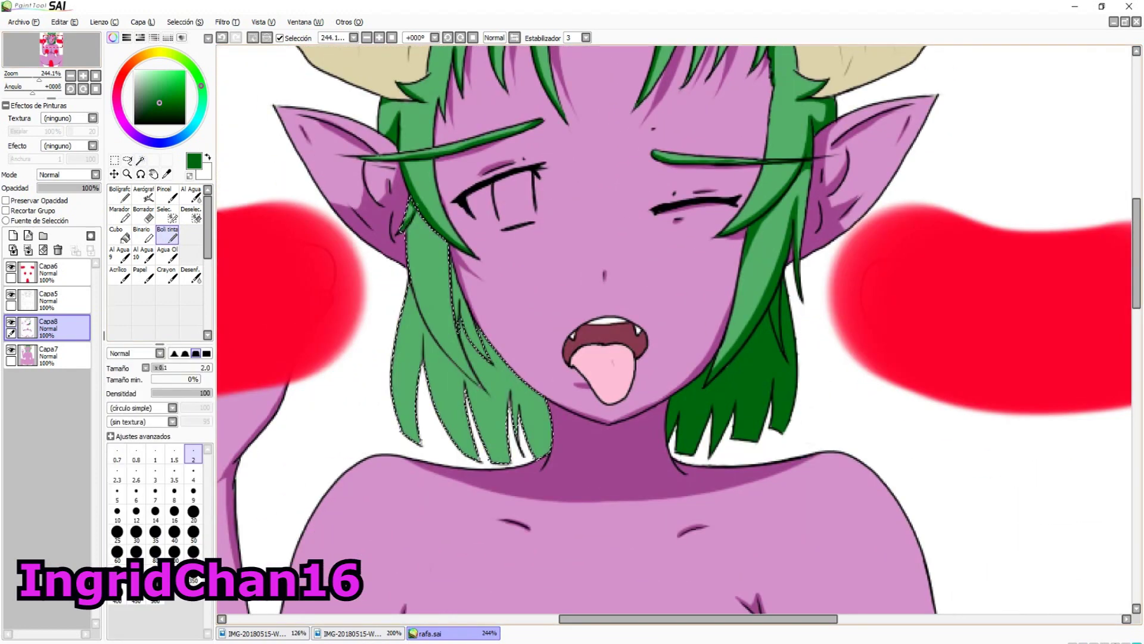
{"action": "left_click", "coordinate": [194, 475]}
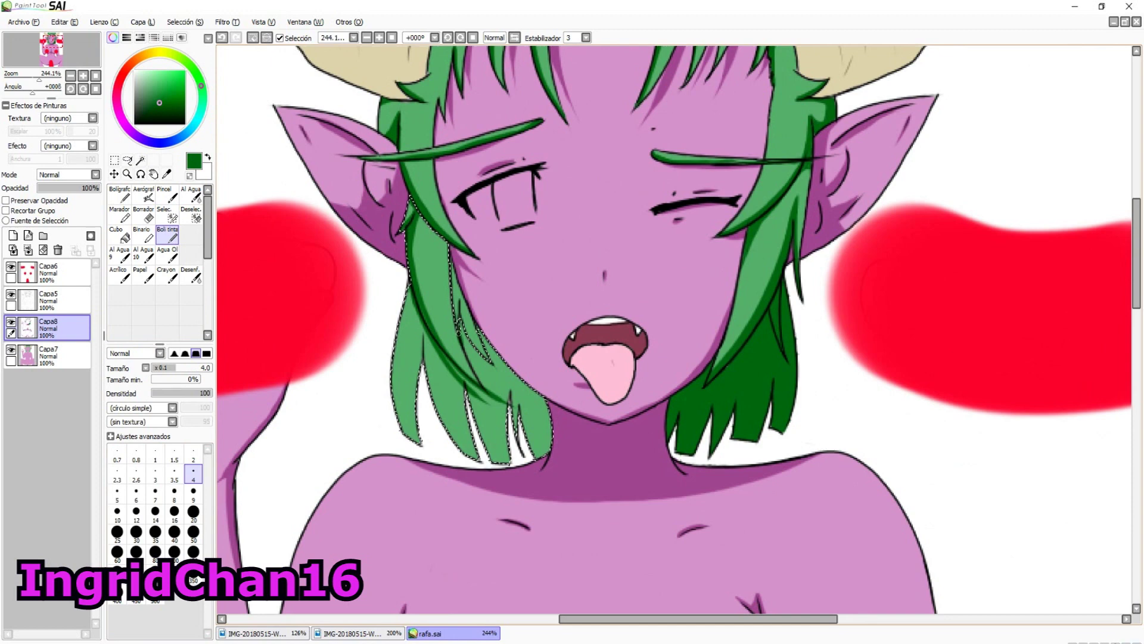
{"action": "mouse_move", "coordinate": [408, 442]}
{"action": "left_mouse_down"}
{"action": "mouse_move", "coordinate": [419, 324]}
{"action": "mouse_move", "coordinate": [411, 444]}
{"action": "left_mouse_up"}
{"action": "mouse_move", "coordinate": [411, 286]}
{"action": "left_mouse_down"}
{"action": "mouse_move", "coordinate": [410, 343]}
{"action": "mouse_move", "coordinate": [471, 459]}
{"action": "left_mouse_up"}
{"action": "left_click_drag", "start_coordinate": [393, 370], "coordinate": [403, 433]}
{"action": "mouse_move", "coordinate": [484, 334]}
{"action": "left_mouse_down"}
{"action": "mouse_move", "coordinate": [513, 459]}
{"action": "mouse_move", "coordinate": [536, 441]}
{"action": "left_mouse_up"}
Cover the inner hair beside the left side of the neck in dark green with a larger pen and deselect.
{"action": "key", "text": "bracketright"}
{"action": "key", "text": "bracketright"}
{"action": "key", "text": "bracketright"}
{"action": "key", "text": "bracketright"}
{"action": "key", "text": "bracketright"}
{"action": "left_click_drag", "start_coordinate": [513, 396], "coordinate": [545, 459]}
{"action": "mouse_move", "coordinate": [465, 346]}
{"action": "left_mouse_down"}
{"action": "mouse_move", "coordinate": [508, 386]}
{"action": "mouse_move", "coordinate": [483, 375]}
{"action": "mouse_move", "coordinate": [507, 459]}
{"action": "left_mouse_up"}
{"action": "key", "text": "ctrl+d"}
Shade the inner edge of the left hair lock along the cheek dark green with the pen at size 4.
{"action": "key", "text": "bracketleft"}
{"action": "key", "text": "bracketleft"}
{"action": "key", "text": "bracketleft"}
{"action": "key", "text": "bracketleft"}
{"action": "key", "text": "bracketleft"}
{"action": "left_click_drag", "start_coordinate": [462, 325], "coordinate": [451, 245]}
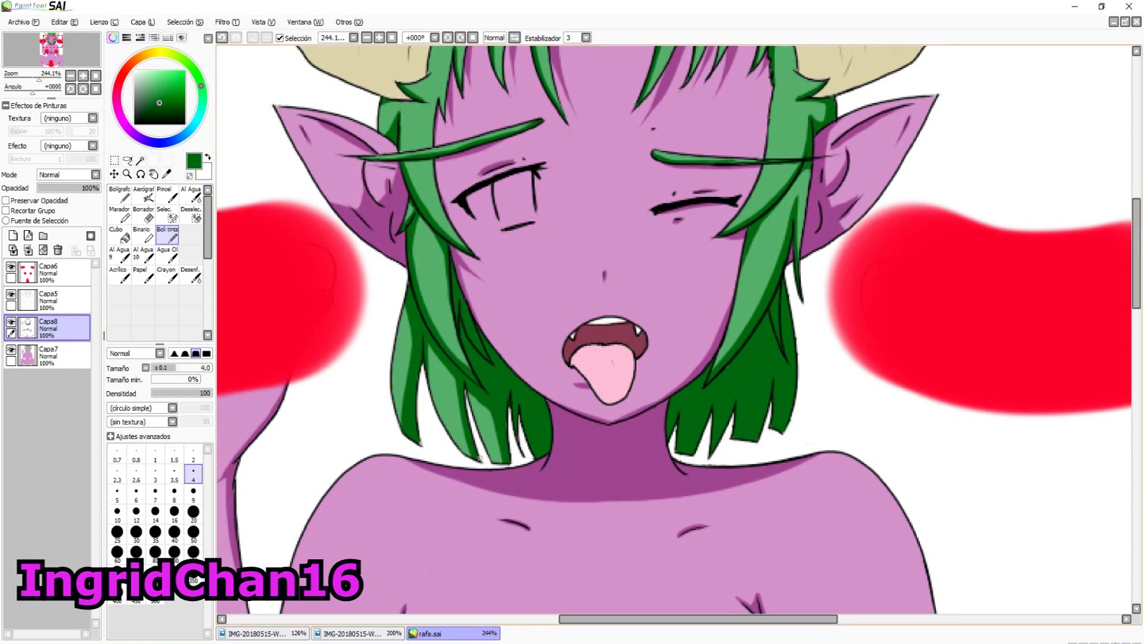
Select the left horn and shade its lower edge dark tan with the pen at size 9, then deselect.
{"action": "mouse_move", "coordinate": [41, 78]}
{"action": "left_mouse_down"}
{"action": "mouse_move", "coordinate": [18, 77]}
{"action": "mouse_move", "coordinate": [57, 82]}
{"action": "left_mouse_up"}
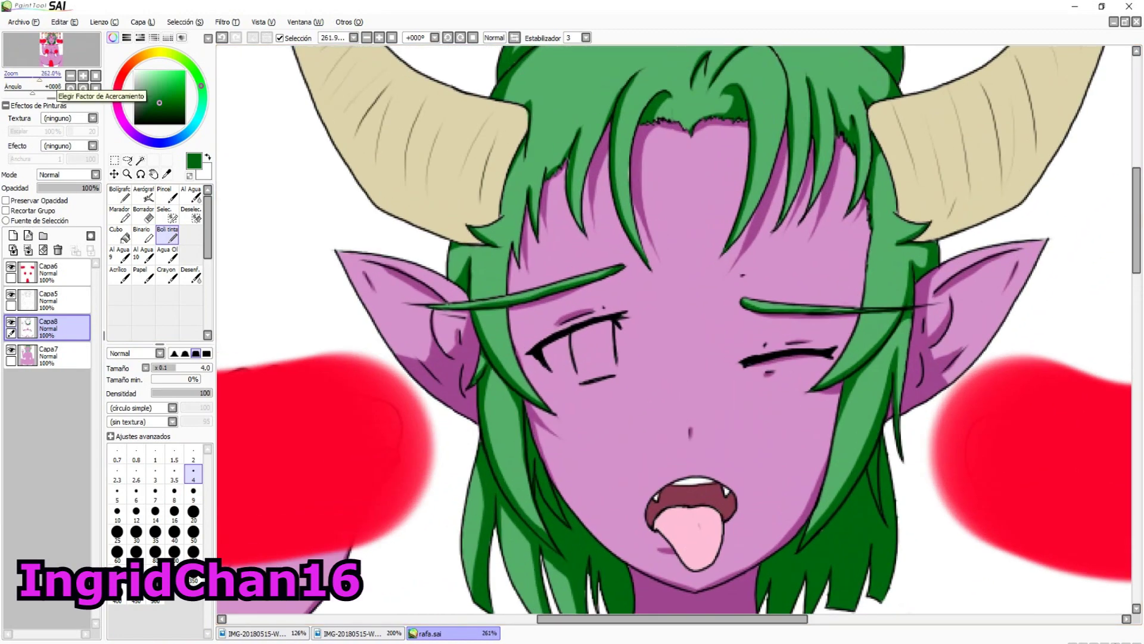
{"action": "left_click", "coordinate": [489, 167], "text": "alt"}
{"action": "left_click", "coordinate": [489, 167]}
{"action": "key", "text": "bracketright"}
{"action": "key", "text": "bracketright"}
{"action": "key", "text": "bracketright"}
{"action": "key", "text": "bracketright"}
{"action": "key", "text": "bracketright"}
{"action": "left_click_drag", "start_coordinate": [501, 197], "coordinate": [441, 239]}
{"action": "scroll", "coordinate": [513, 214], "scroll_direction": "up", "scroll_amount": 5}
{"action": "key", "text": "ctrl+d"}
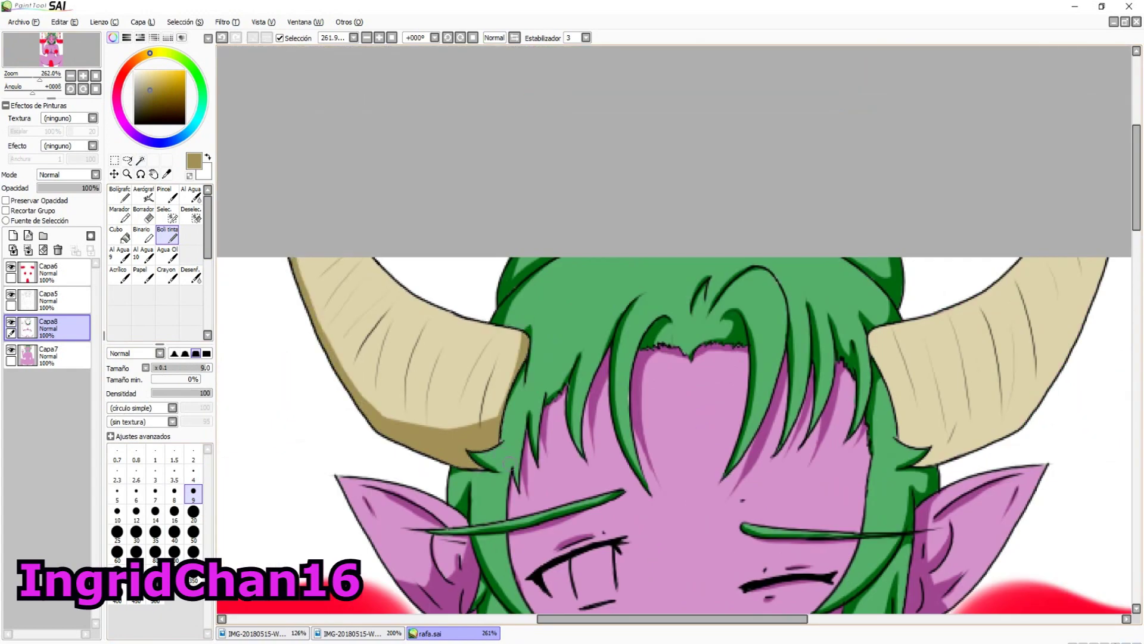
Select the right horn, shade its lower and outer edge dark tan and deselect.
{"action": "left_click", "coordinate": [65, 39]}
{"action": "left_click", "coordinate": [333, 149]}
{"action": "mouse_move", "coordinate": [459, 54]}
{"action": "left_mouse_down"}
{"action": "mouse_move", "coordinate": [286, 220]}
{"action": "mouse_move", "coordinate": [392, 183]}
{"action": "left_mouse_up"}
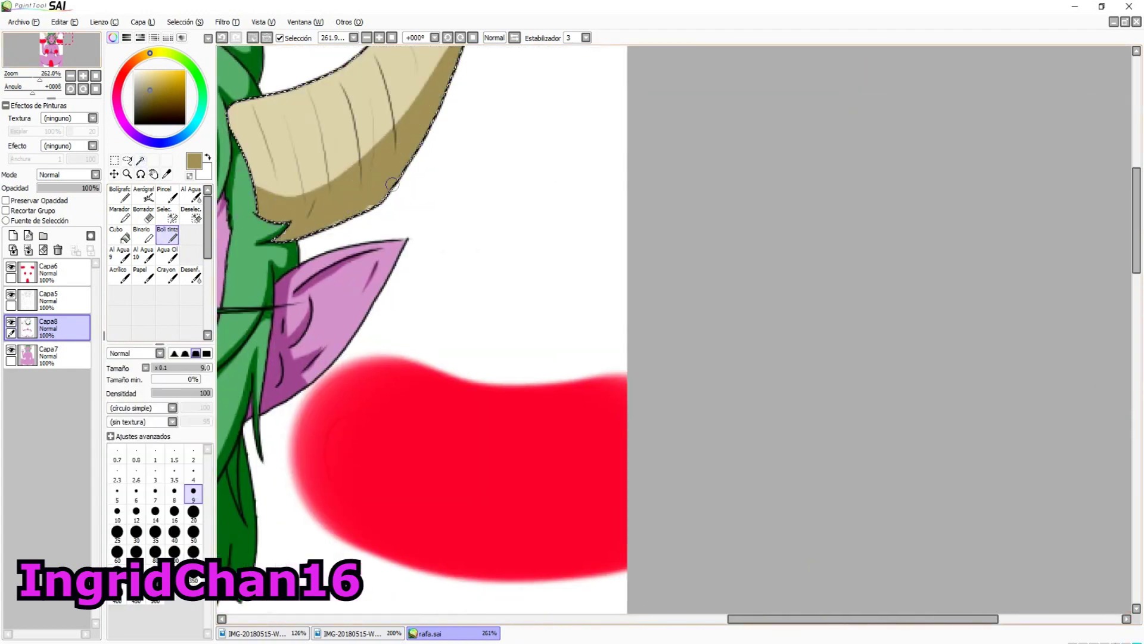
{"action": "scroll", "coordinate": [391, 183], "scroll_direction": "up", "scroll_amount": 4}
{"action": "mouse_move", "coordinate": [333, 280]}
{"action": "left_mouse_down"}
{"action": "mouse_move", "coordinate": [268, 358]}
{"action": "mouse_move", "coordinate": [310, 429]}
{"action": "left_mouse_up"}
{"action": "key", "text": "ctrl+d"}
{"action": "left_click", "coordinate": [52, 43]}
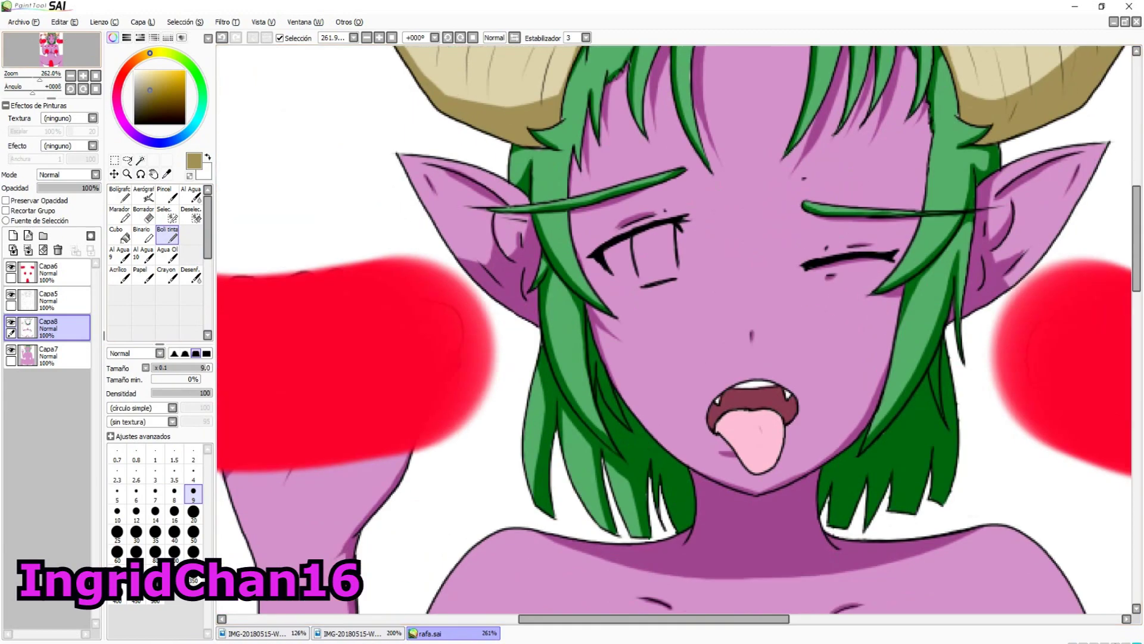
Sample light green from the reference image and paint the facial marking around the open eye, checking both references.
{"action": "left_click", "coordinate": [262, 633]}
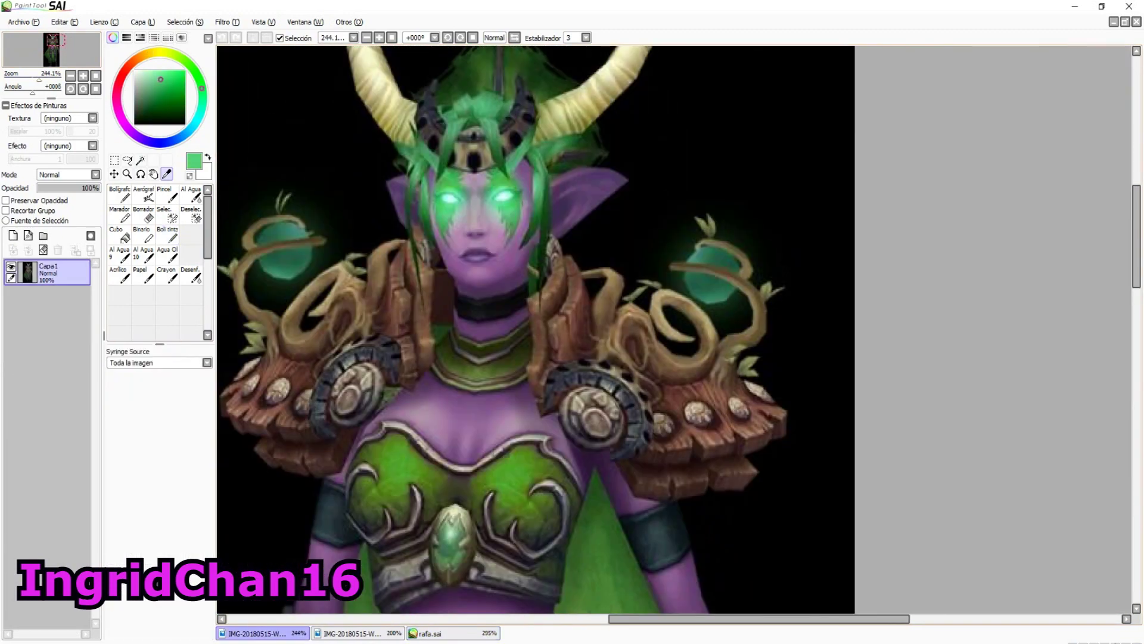
{"action": "left_click", "coordinate": [441, 632]}
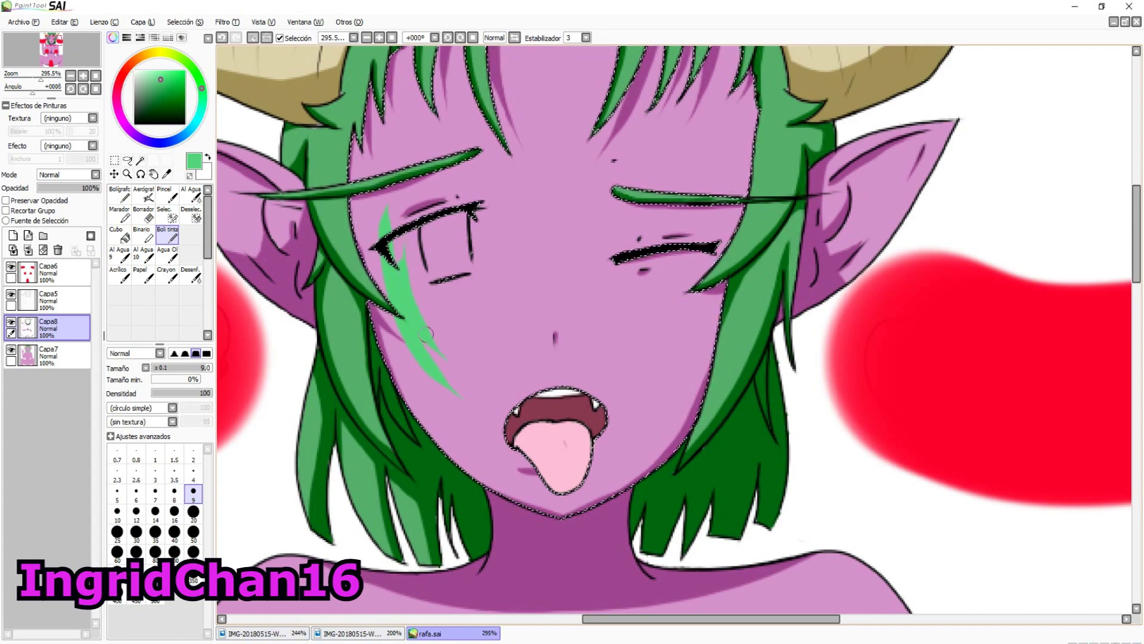
{"action": "left_click", "coordinate": [262, 633]}
{"action": "left_click", "coordinate": [441, 633]}
{"action": "left_click", "coordinate": [262, 633]}
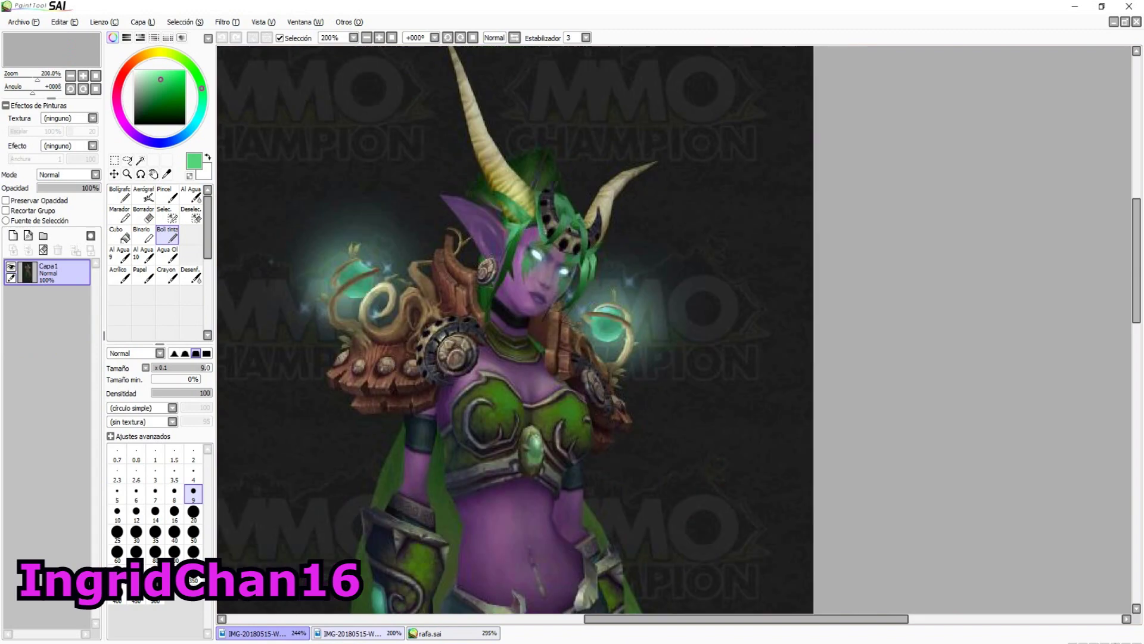
{"action": "left_click", "coordinate": [357, 633]}
{"action": "left_click", "coordinate": [442, 633]}
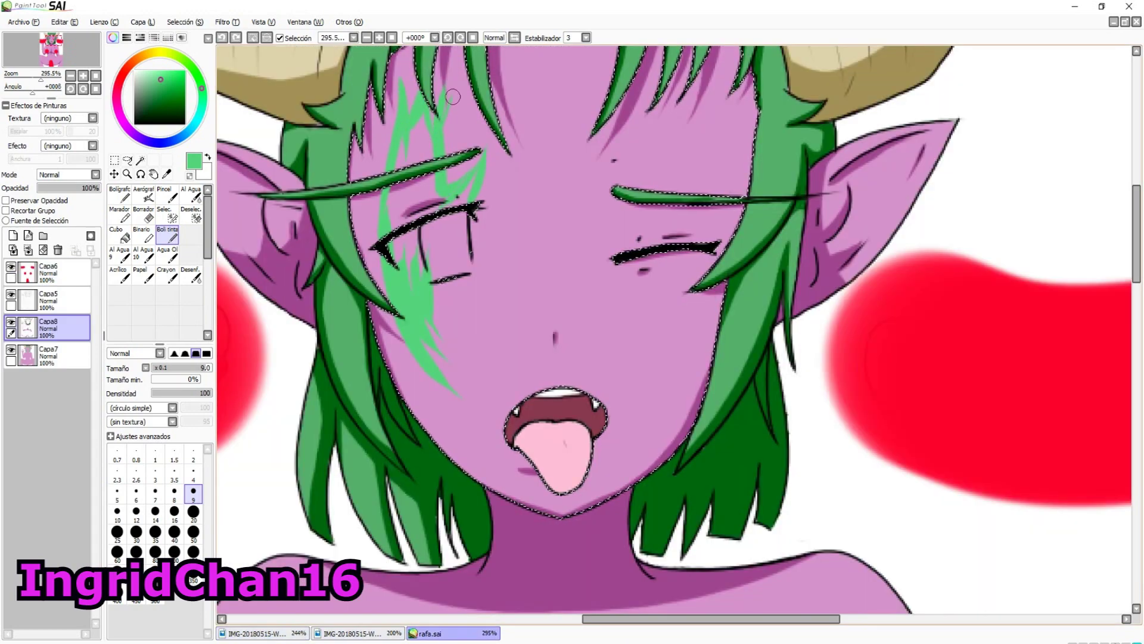
Fill in the light green marking around the open eye and erase part of its jagged upper edge on the forehead.
{"action": "scroll", "coordinate": [462, 192], "scroll_direction": "down", "scroll_amount": 1}
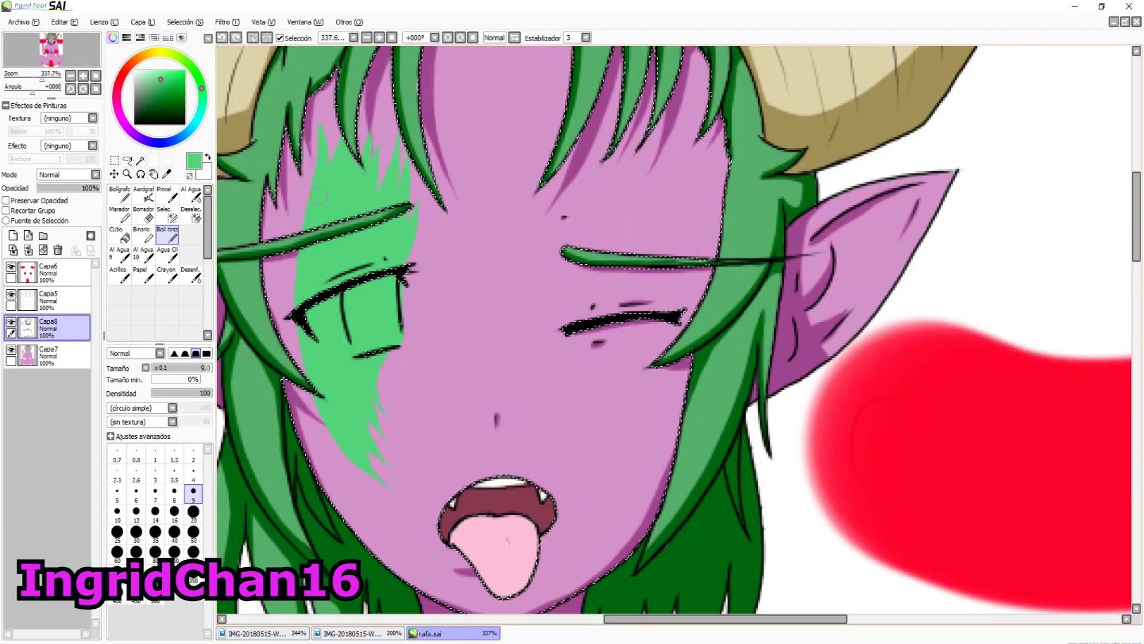
{"action": "key", "text": "e"}
{"action": "mouse_move", "coordinate": [318, 195]}
{"action": "left_mouse_down"}
{"action": "mouse_move", "coordinate": [406, 179]}
{"action": "mouse_move", "coordinate": [377, 155]}
{"action": "left_mouse_up"}
{"action": "key", "text": "n"}
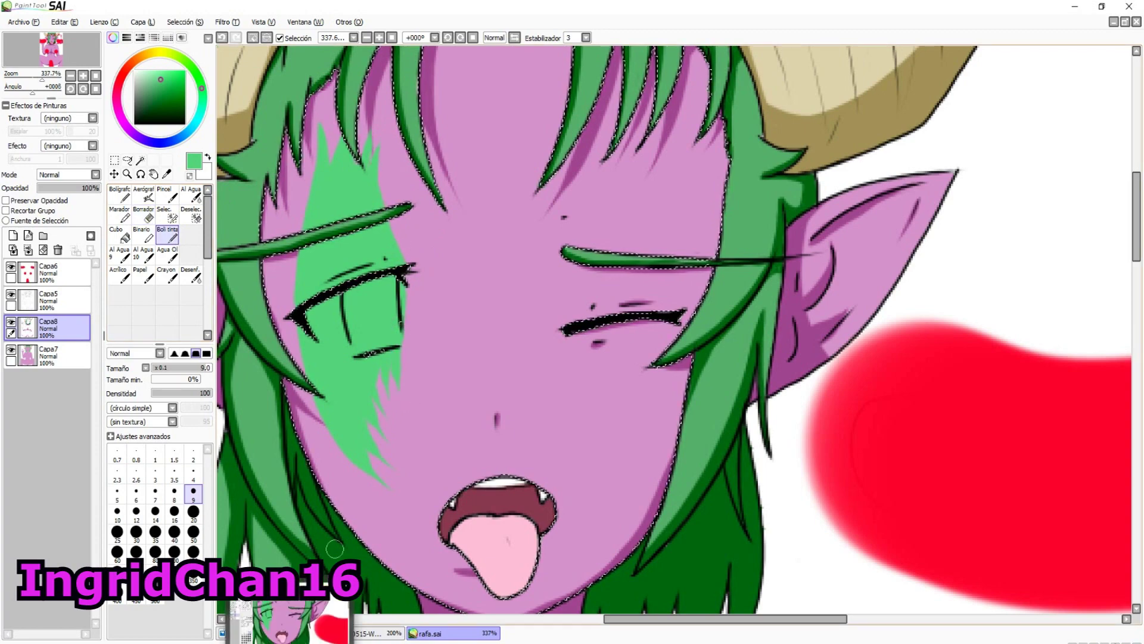
Duplicate the light green eye marking onto a new layer and place the mirrored copy over the closed eye, then deselect.
{"action": "left_click", "coordinate": [358, 633]}
{"action": "left_click", "coordinate": [441, 633]}
{"action": "key", "text": "ctrl+e"}
{"action": "key", "text": "ctrl+d"}
{"action": "mouse_move", "coordinate": [363, 358]}
{"action": "left_mouse_down"}
{"action": "mouse_move", "coordinate": [441, 370]}
{"action": "mouse_move", "coordinate": [411, 203]}
{"action": "mouse_move", "coordinate": [418, 429]}
{"action": "left_mouse_up"}
{"action": "key", "text": "n"}
{"action": "scroll", "coordinate": [536, 327], "scroll_direction": "up", "scroll_amount": 1}
{"action": "key", "text": "ctrl+c"}
{"action": "key", "text": "ctrl+v"}
{"action": "left_click_drag", "start_coordinate": [393, 310], "coordinate": [643, 298]}
{"action": "key", "text": "ctrl+d"}
{"action": "key", "text": "n"}
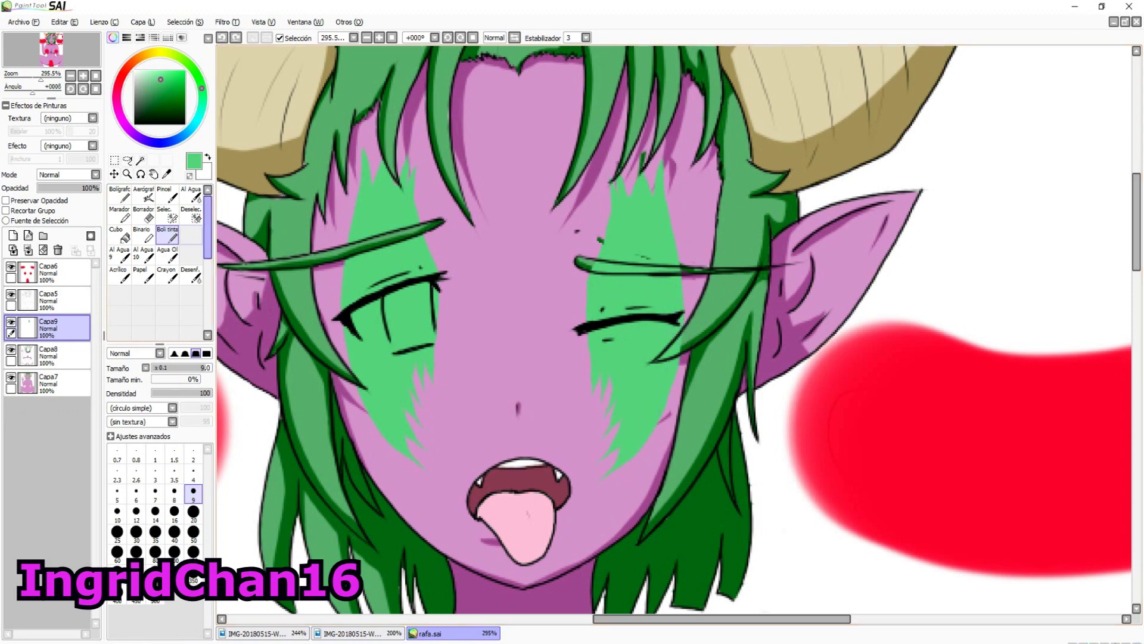
Clean up the edges of the marking around the closed eye with the eraser and pen at size 4.
{"action": "key", "text": "e"}
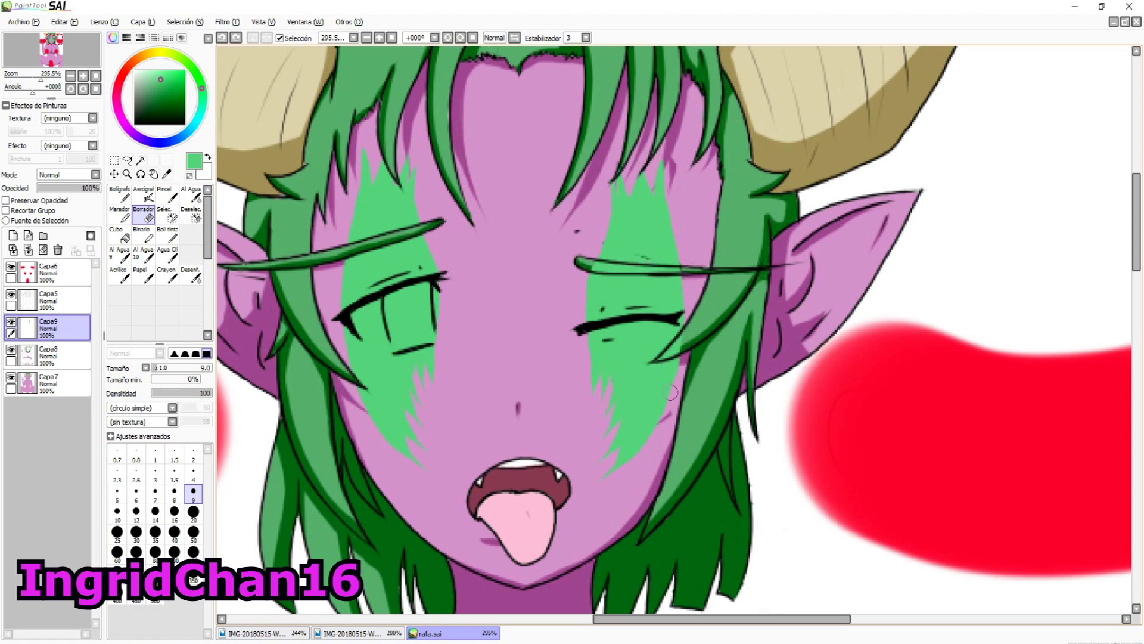
{"action": "key", "text": "bracketleft"}
{"action": "key", "text": "bracketleft"}
{"action": "key", "text": "bracketleft"}
{"action": "key", "text": "bracketleft"}
{"action": "key", "text": "bracketleft"}
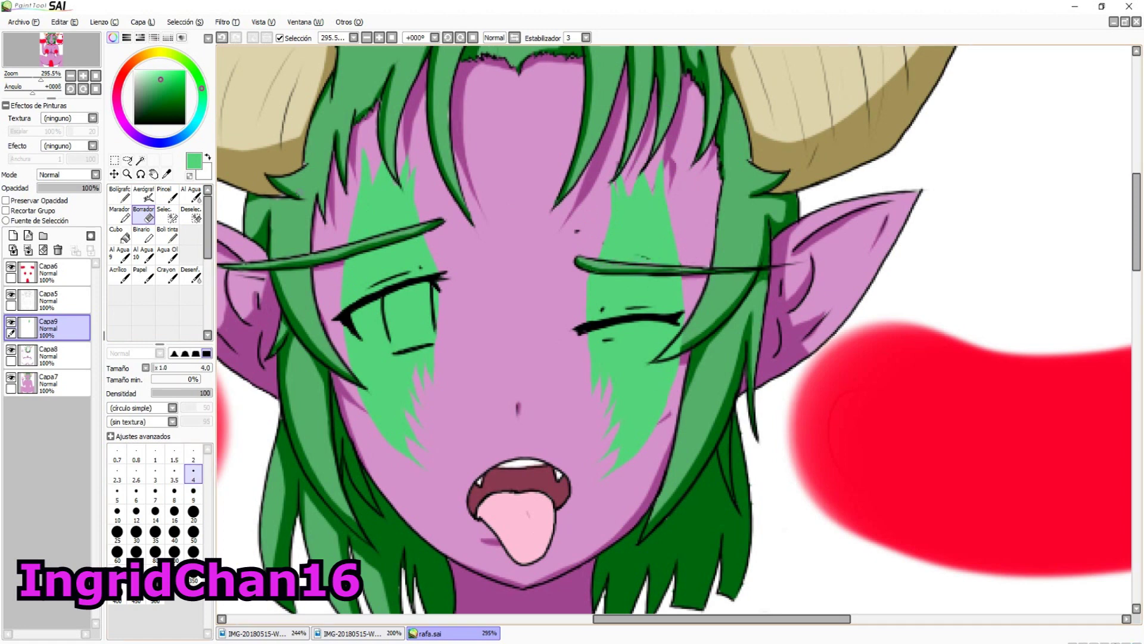
{"action": "key", "text": "n"}
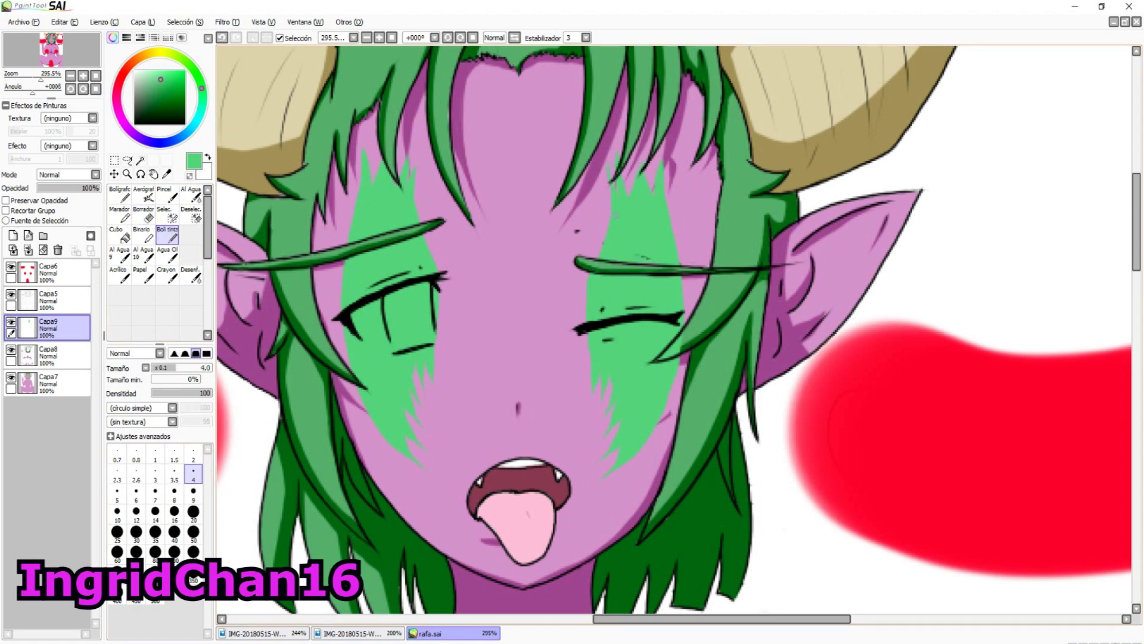
{"action": "key", "text": "e"}
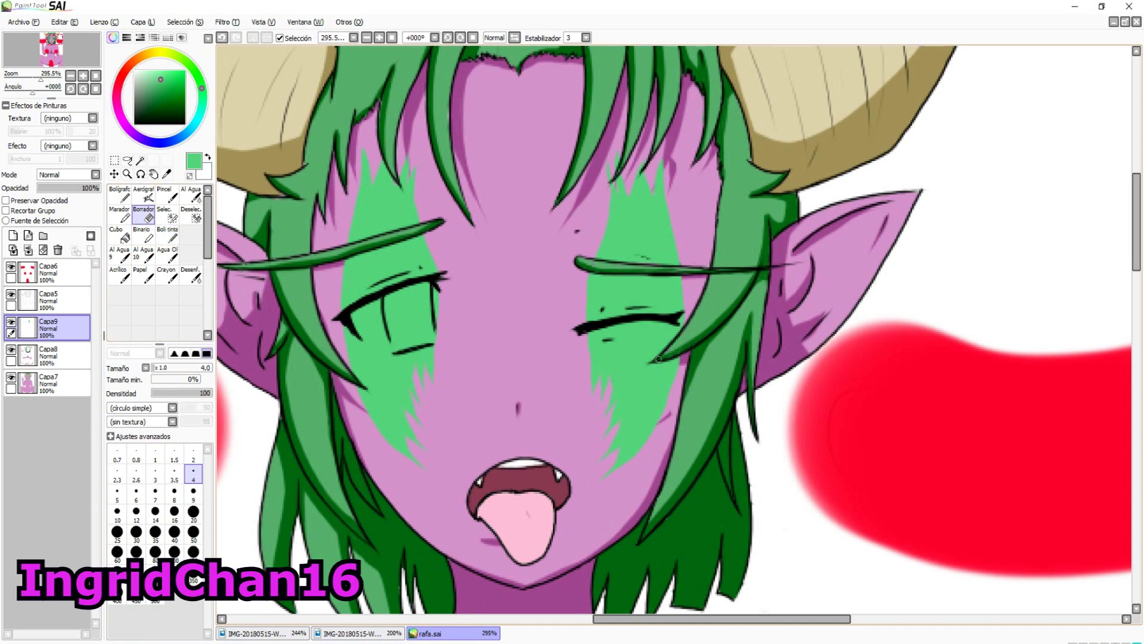
{"action": "key", "text": "n"}
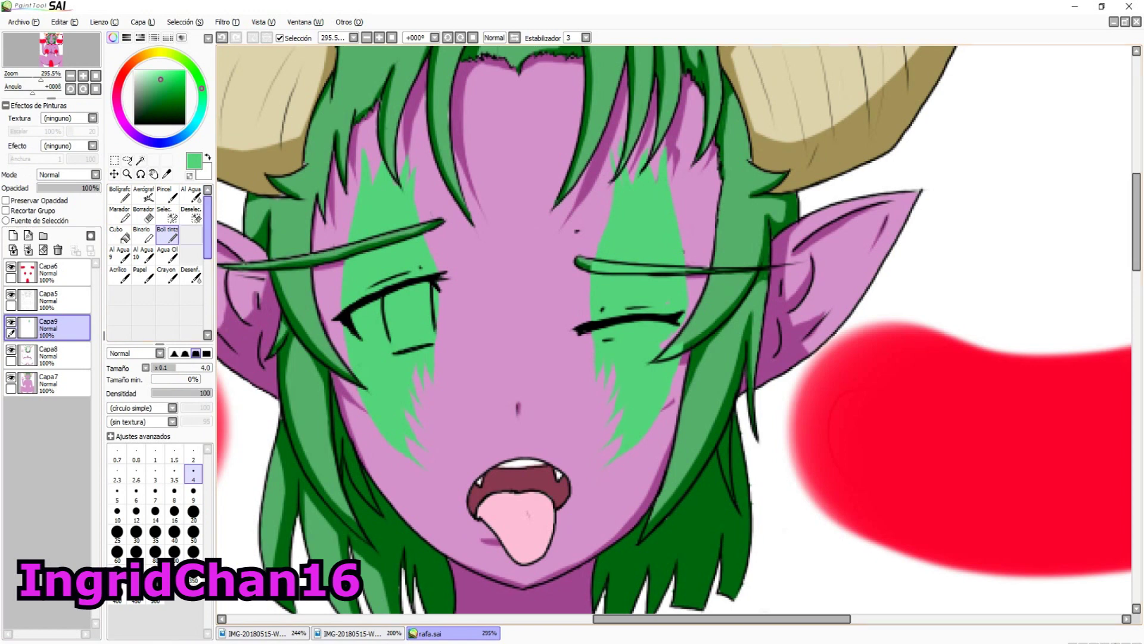
Trim the inner edge of the closed eye's marking and merge its layer down into Capa8.
{"action": "key", "text": "e"}
{"action": "key", "text": "Down"}
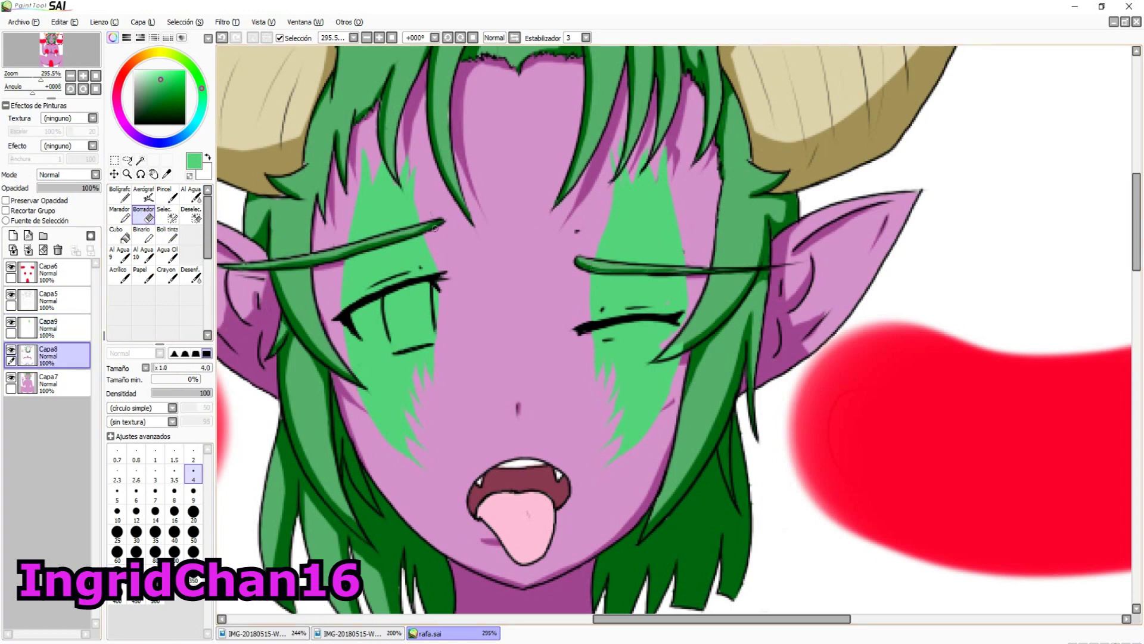
{"action": "key", "text": "Up"}
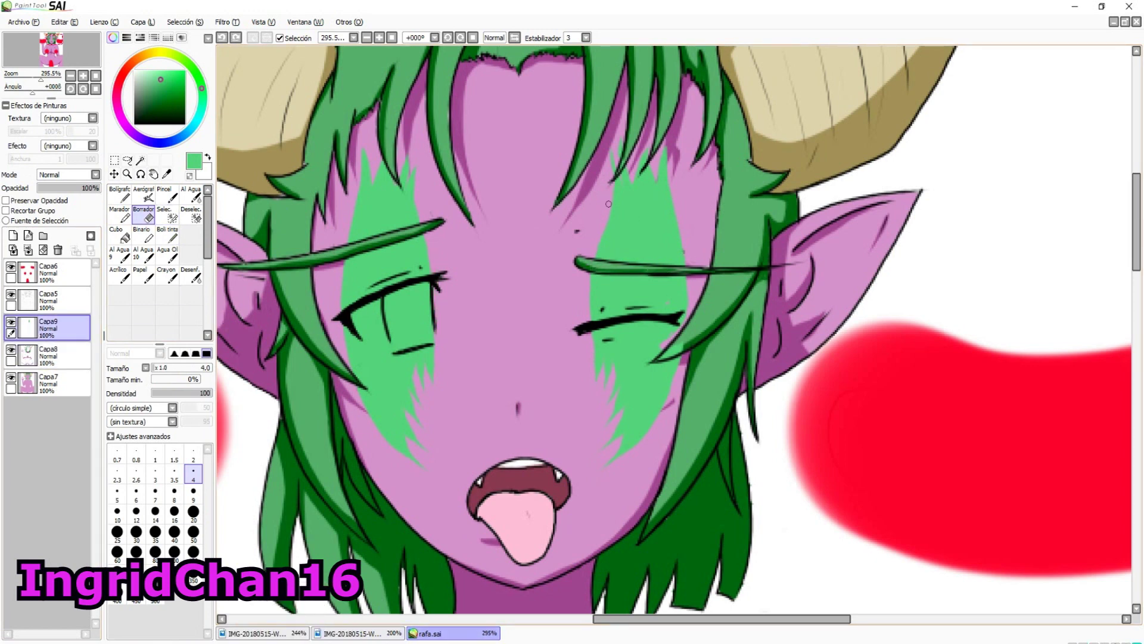
{"action": "key", "text": "Up"}
{"action": "key", "text": "Down"}
{"action": "key", "text": "ctrl+e"}
Sample a darker green from the hair and shade the markings below the brow and along the eyelids, undoing the last stroke.
{"action": "left_click", "coordinate": [300, 222], "text": "alt"}
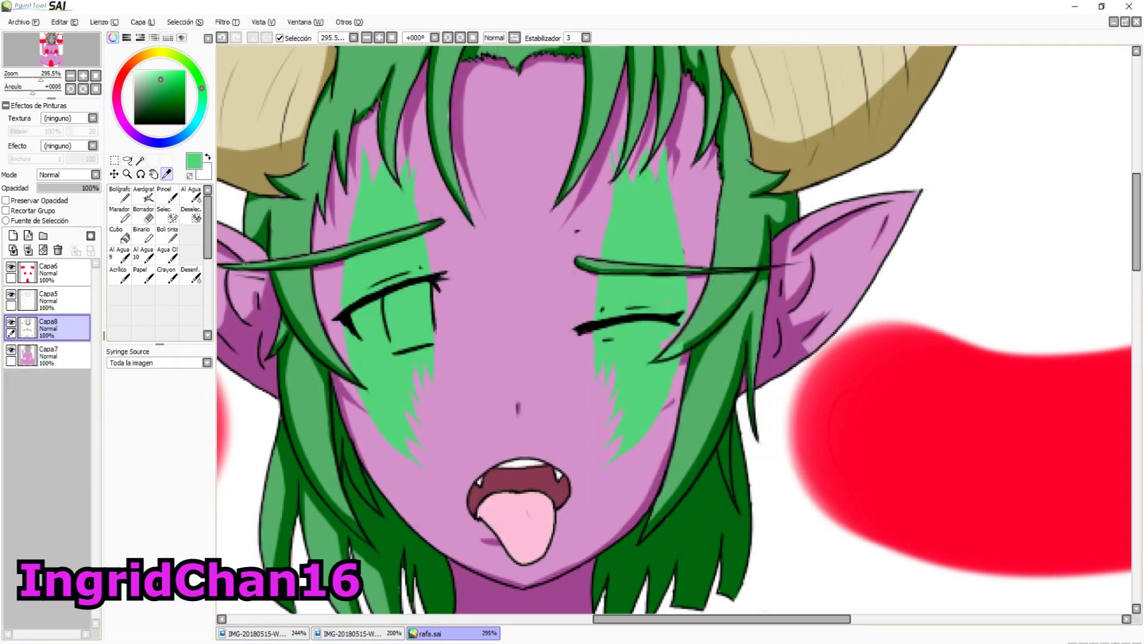
{"action": "left_click_drag", "start_coordinate": [597, 279], "coordinate": [665, 276]}
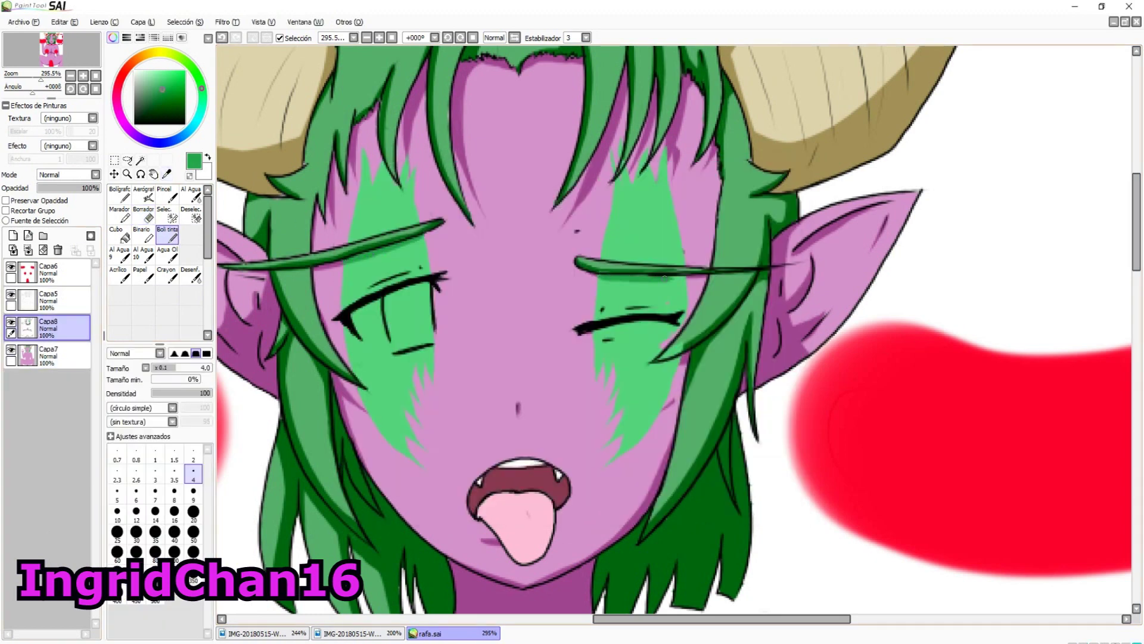
{"action": "left_click_drag", "start_coordinate": [595, 329], "coordinate": [663, 320]}
{"action": "left_click_drag", "start_coordinate": [340, 311], "coordinate": [436, 275]}
{"action": "left_click_drag", "start_coordinate": [394, 356], "coordinate": [431, 348]}
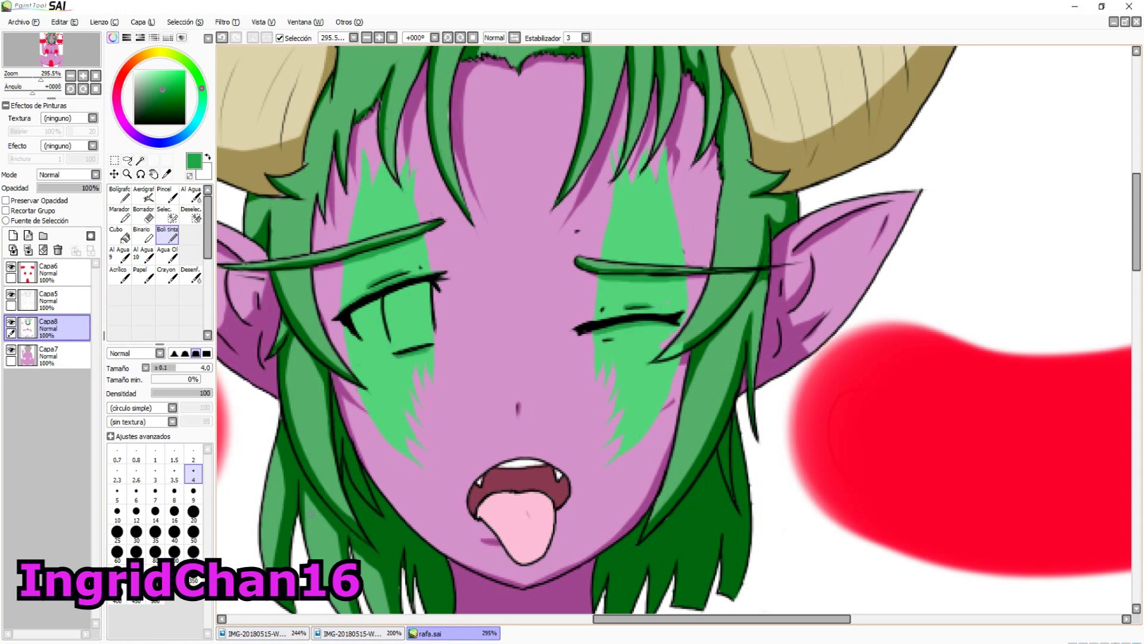
{"action": "key", "text": "ctrl+z"}
Select the tongue, shade its upper part dark pink at size 20, deselect and touch up the mouth in dark red at size 1.5.
{"action": "left_click", "coordinate": [678, 322], "text": "alt"}
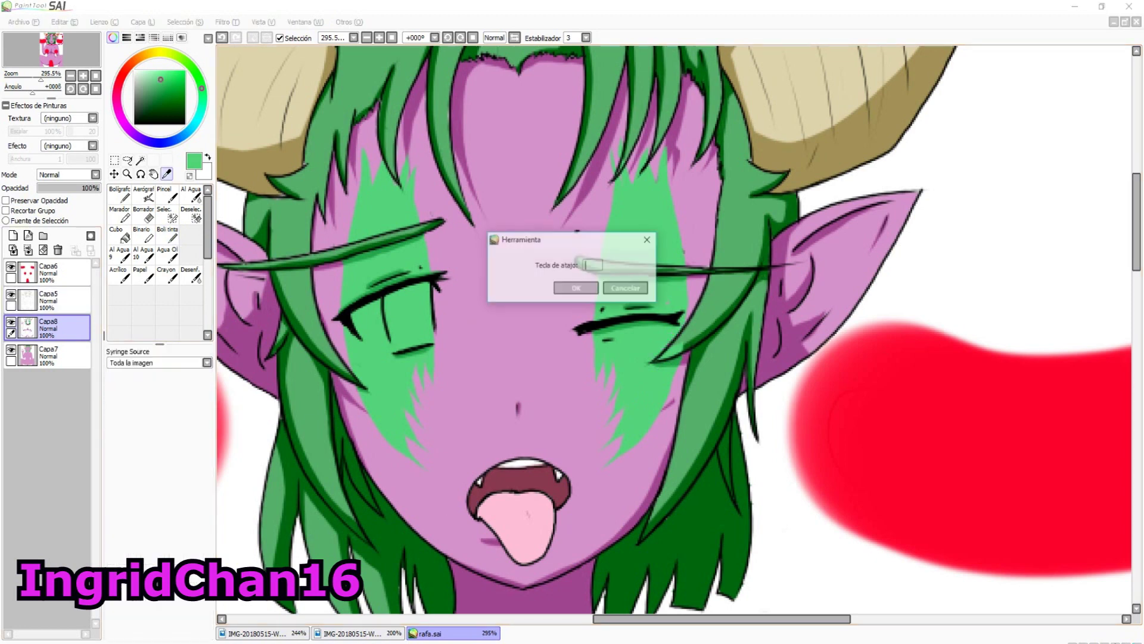
{"action": "left_click", "coordinate": [117, 92]}
{"action": "left_click", "coordinate": [193, 510]}
{"action": "left_click_drag", "start_coordinate": [495, 504], "coordinate": [548, 506]}
{"action": "left_click", "coordinate": [525, 530]}
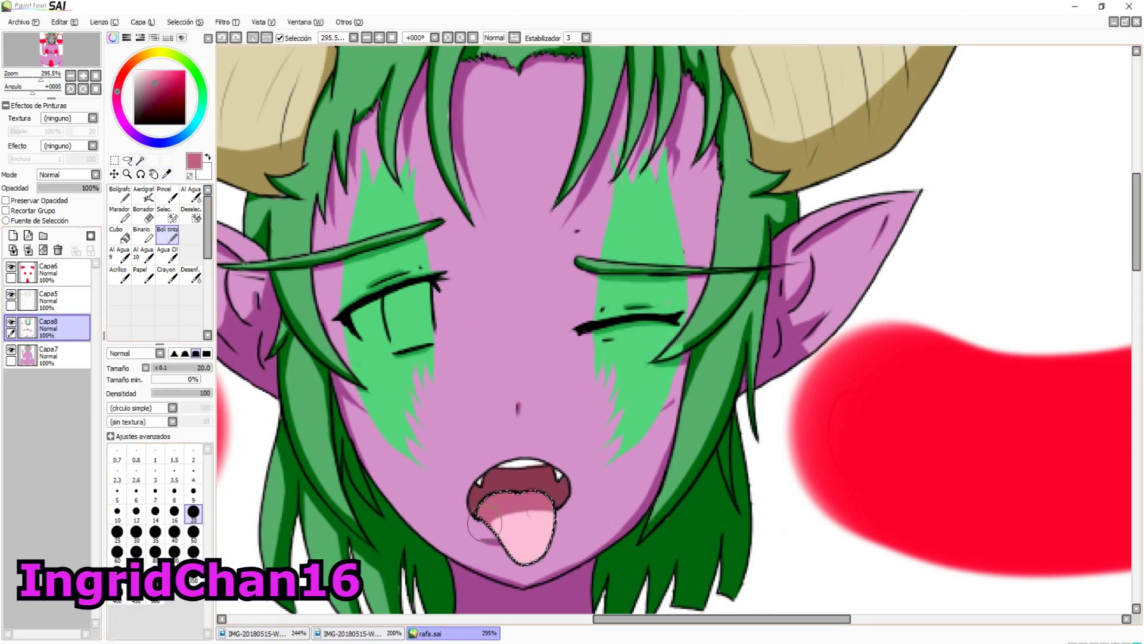
{"action": "left_click", "coordinate": [193, 491]}
{"action": "key", "text": "ctrl+d"}
{"action": "key", "text": "x"}
{"action": "scroll", "coordinate": [537, 520], "scroll_direction": "down", "scroll_amount": 3}
{"action": "left_click", "coordinate": [174, 454]}
{"action": "key", "text": "x"}
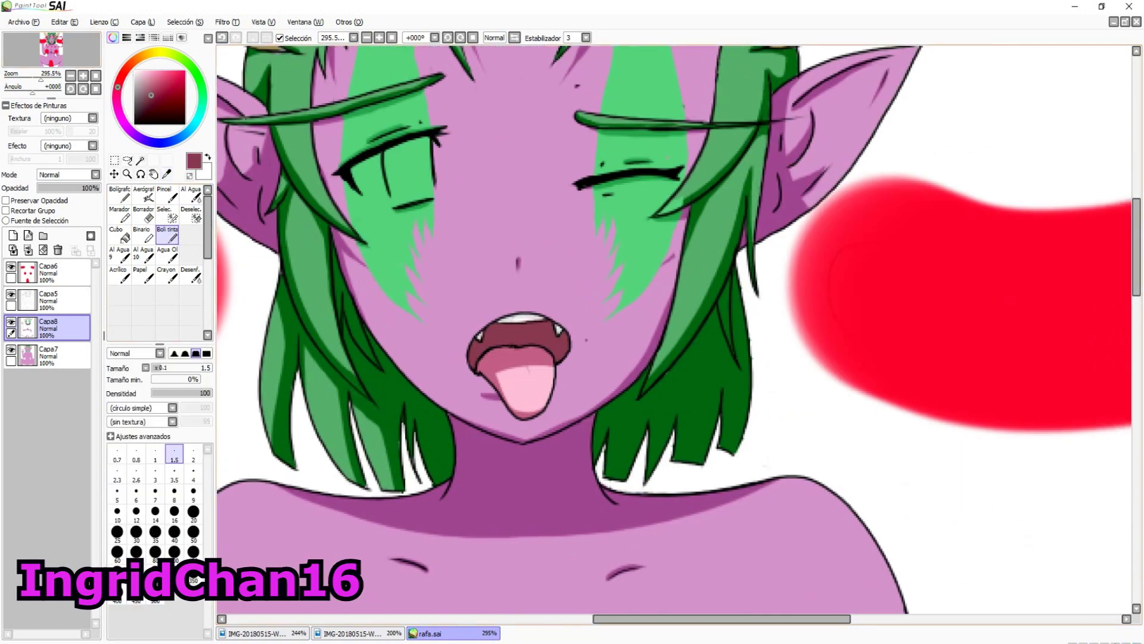
Paint the white of the open eye with the pen at size 4.
{"action": "scroll", "coordinate": [673, 331], "scroll_direction": "up", "scroll_amount": 2}
{"action": "scroll", "coordinate": [674, 331], "scroll_direction": "right", "scroll_amount": 2}
{"action": "key", "text": "x"}
{"action": "left_click", "coordinate": [193, 490]}
{"action": "key", "text": "bracketleft"}
{"action": "key", "text": "bracketleft"}
{"action": "key", "text": "bracketleft"}
{"action": "key", "text": "bracketleft"}
{"action": "key", "text": "bracketleft"}
{"action": "mouse_move", "coordinate": [262, 273]}
{"action": "left_mouse_down"}
{"action": "mouse_move", "coordinate": [259, 291]}
{"action": "mouse_move", "coordinate": [280, 316]}
{"action": "mouse_move", "coordinate": [298, 295]}
{"action": "left_mouse_up"}
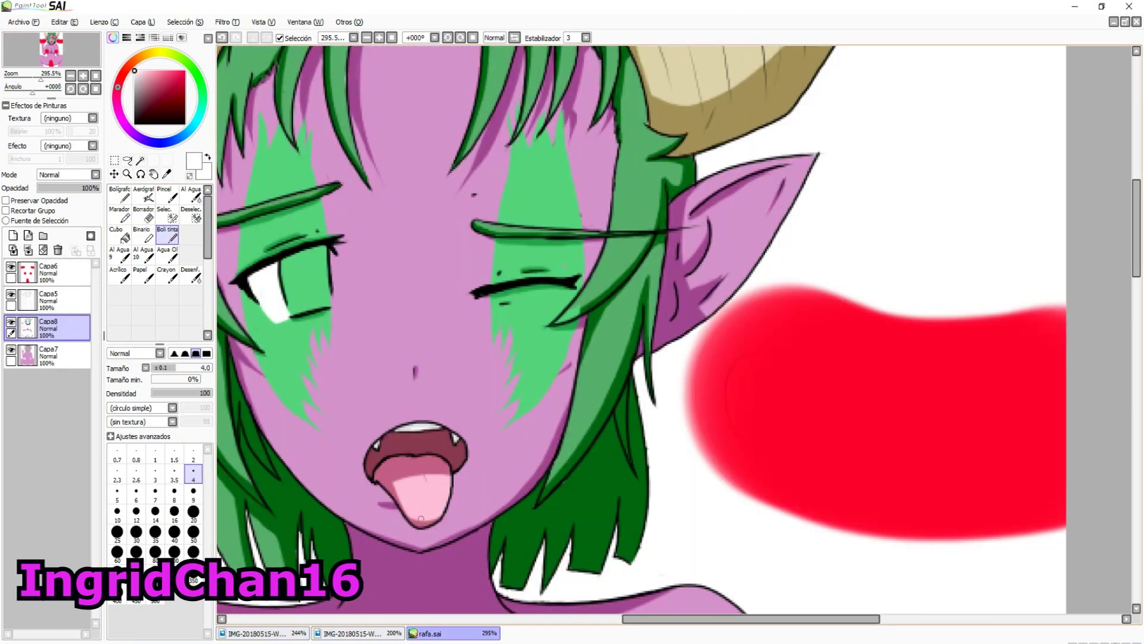
Select the open eye's iris, shade its upper part dark green and paint the pupil.
{"action": "left_click", "coordinate": [174, 114]}
{"action": "left_click", "coordinate": [202, 92]}
{"action": "left_click", "coordinate": [305, 270]}
{"action": "key", "text": "w"}
{"action": "left_click", "coordinate": [301, 280]}
{"action": "key", "text": "n"}
{"action": "mouse_move", "coordinate": [283, 253]}
{"action": "left_mouse_down"}
{"action": "mouse_move", "coordinate": [327, 262]}
{"action": "mouse_move", "coordinate": [331, 295]}
{"action": "mouse_move", "coordinate": [325, 262]}
{"action": "mouse_move", "coordinate": [311, 288]}
{"action": "left_mouse_up"}
{"action": "key", "text": "b"}
Add white highlights to the open eye's iris with the pen at size 4.
{"action": "key", "text": "n"}
{"action": "left_click", "coordinate": [306, 279], "text": "alt"}
{"action": "key", "text": "ctrl+z"}
{"action": "key", "text": "x"}
{"action": "left_click", "coordinate": [292, 267]}
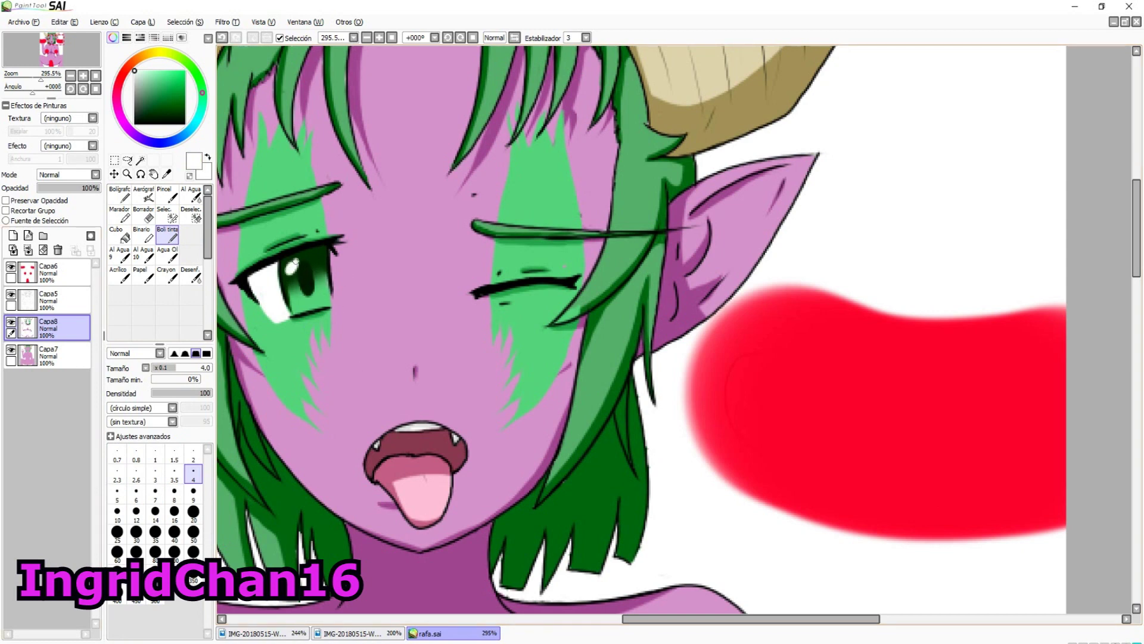
{"action": "left_click", "coordinate": [289, 307]}
Shade the white of the open eye with grey on layer Capa8, undoing the last stroke.
{"action": "left_click", "coordinate": [47, 298]}
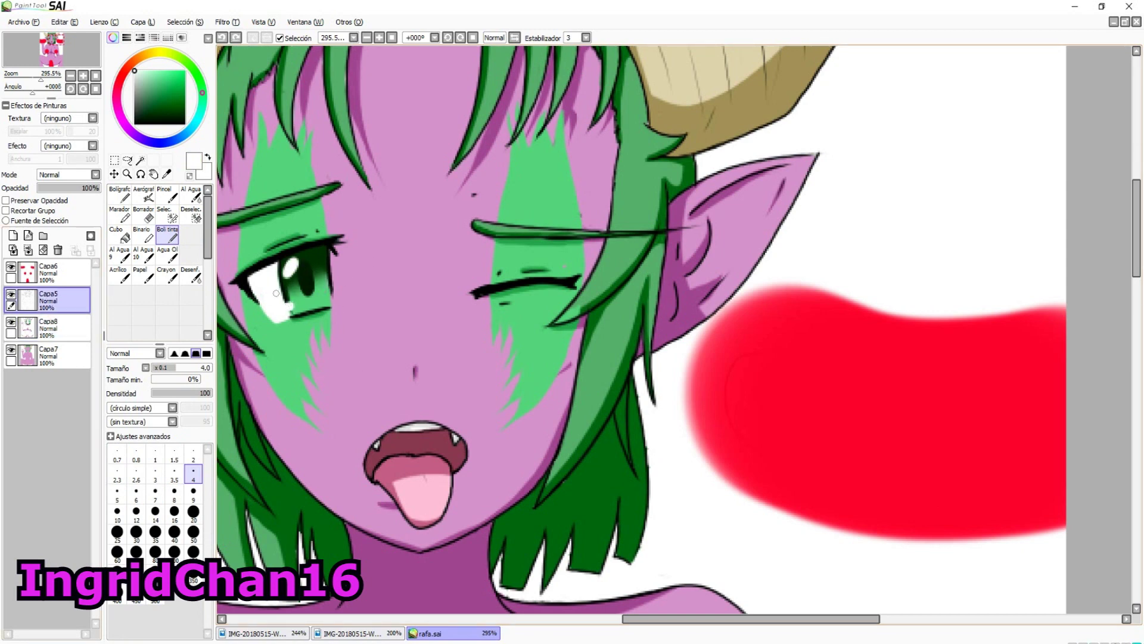
{"action": "scroll", "coordinate": [276, 292], "scroll_direction": "down", "scroll_amount": 5}
{"action": "scroll", "coordinate": [276, 292], "scroll_direction": "up", "scroll_amount": 6}
{"action": "left_click", "coordinate": [47, 327]}
{"action": "left_click", "coordinate": [268, 232], "text": "alt"}
{"action": "left_click_drag", "start_coordinate": [268, 233], "coordinate": [298, 213]}
{"action": "key", "text": "ctrl+z"}
{"action": "scroll", "coordinate": [307, 324], "scroll_direction": "down", "scroll_amount": 4}
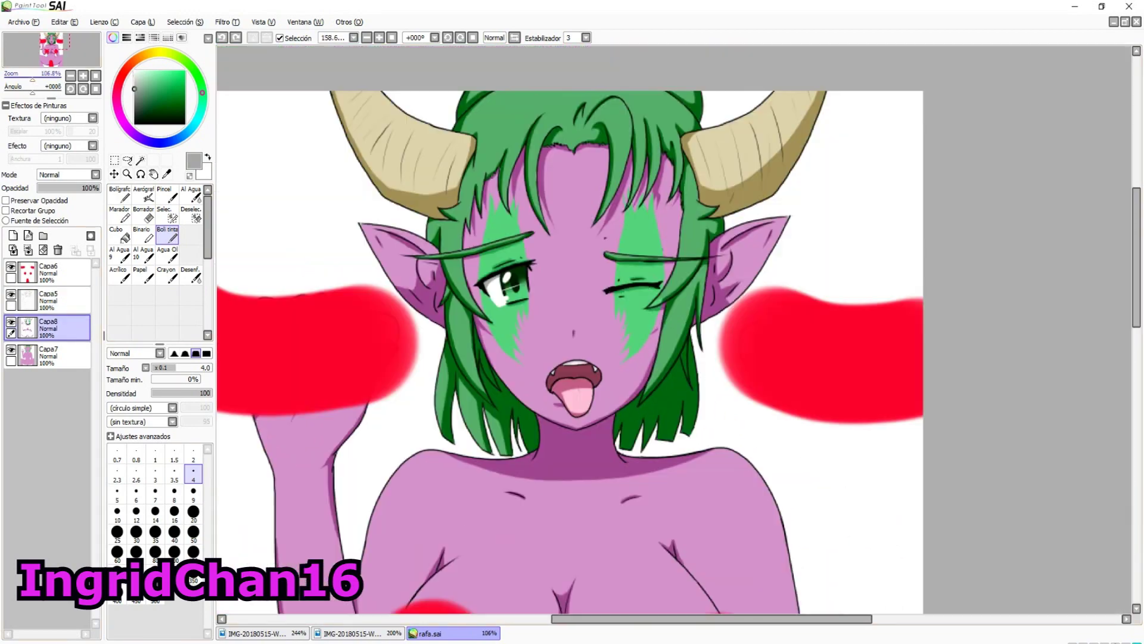
Sample the hair's dark green and touch up the shaded hair with the pen and eraser at size 4.
{"action": "scroll", "coordinate": [667, 506], "scroll_direction": "up", "scroll_amount": 1}
{"action": "scroll", "coordinate": [668, 507], "scroll_direction": "up", "scroll_amount": 2}
{"action": "left_click_drag", "start_coordinate": [596, 357], "coordinate": [518, 330]}
{"action": "left_click", "coordinate": [703, 227], "text": "alt"}
{"action": "left_click", "coordinate": [193, 459]}
{"action": "left_click", "coordinate": [143, 213]}
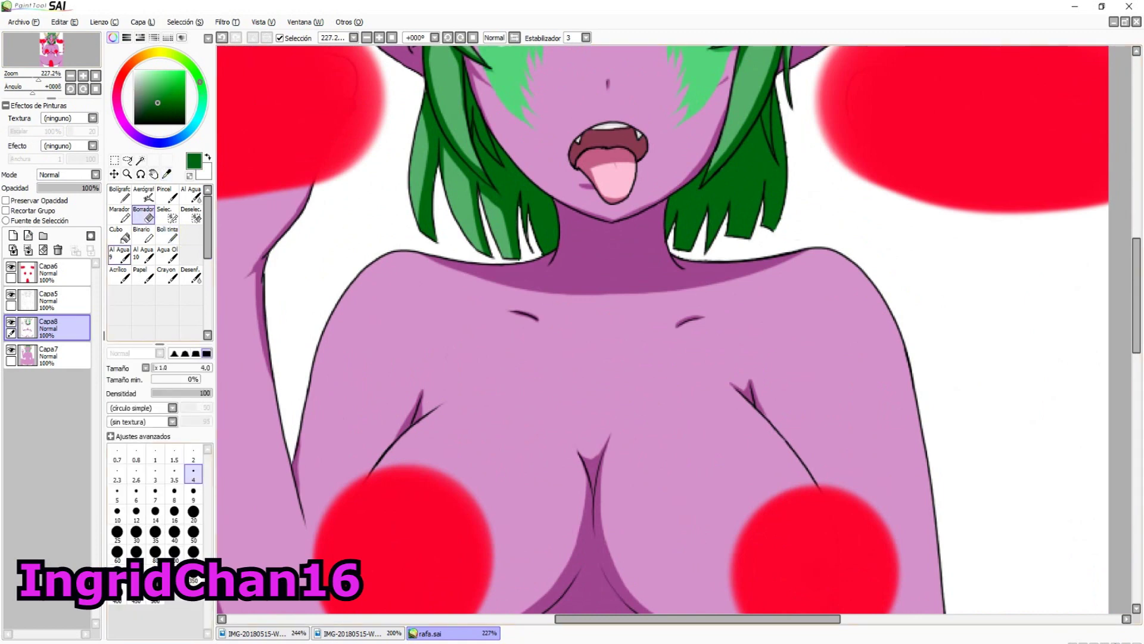
{"action": "left_click", "coordinate": [48, 298]}
{"action": "key", "text": "ctrl+z"}
{"action": "left_click_drag", "start_coordinate": [404, 121], "coordinate": [220, 366]}
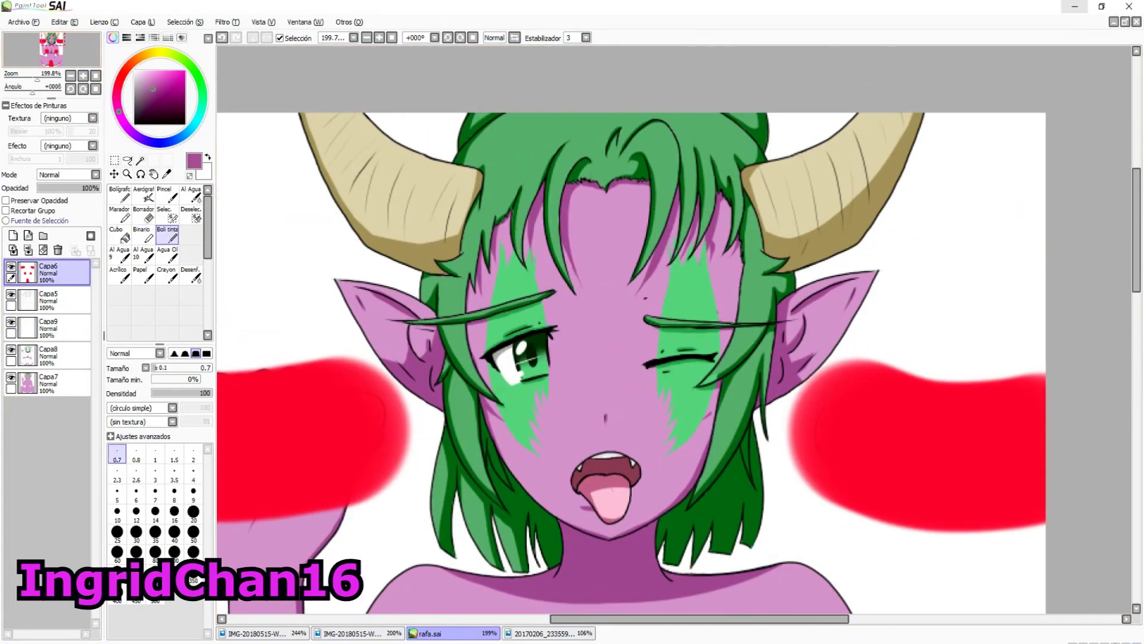
On layer Capa9, paint light green highlights along the left fringe strands with the pen at size 4.
{"action": "left_click", "coordinate": [60, 328]}
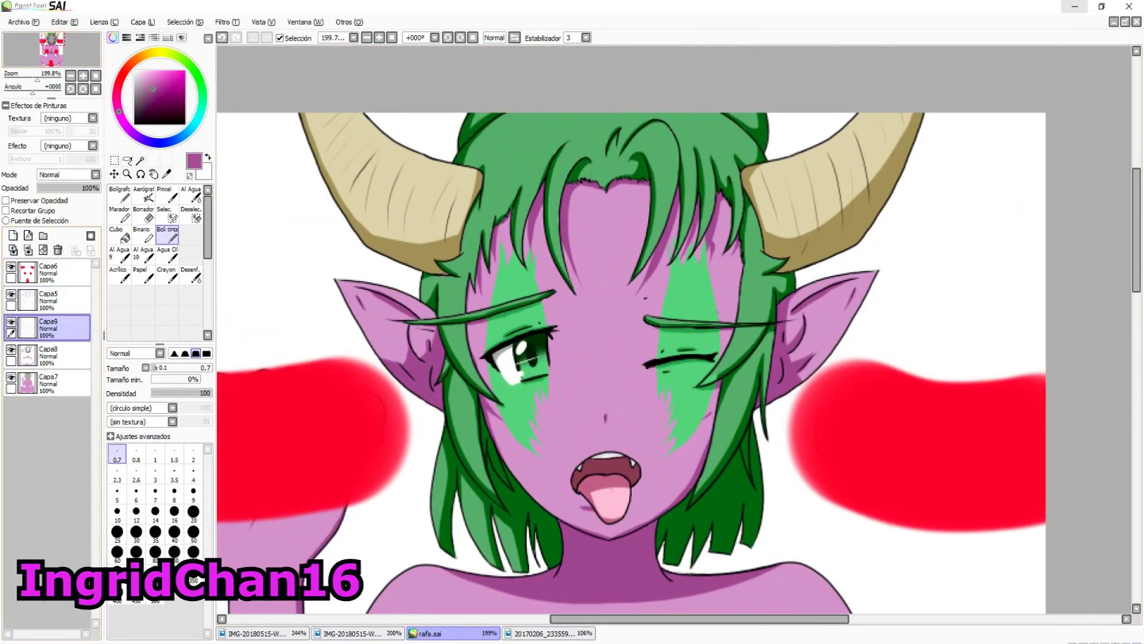
{"action": "left_click", "coordinate": [201, 85]}
{"action": "left_click", "coordinate": [156, 71]}
{"action": "scroll", "coordinate": [673, 358], "scroll_direction": "up", "scroll_amount": 3}
{"action": "left_click", "coordinate": [193, 474]}
{"action": "left_click_drag", "start_coordinate": [460, 168], "coordinate": [437, 352]}
{"action": "left_click_drag", "start_coordinate": [400, 231], "coordinate": [387, 321]}
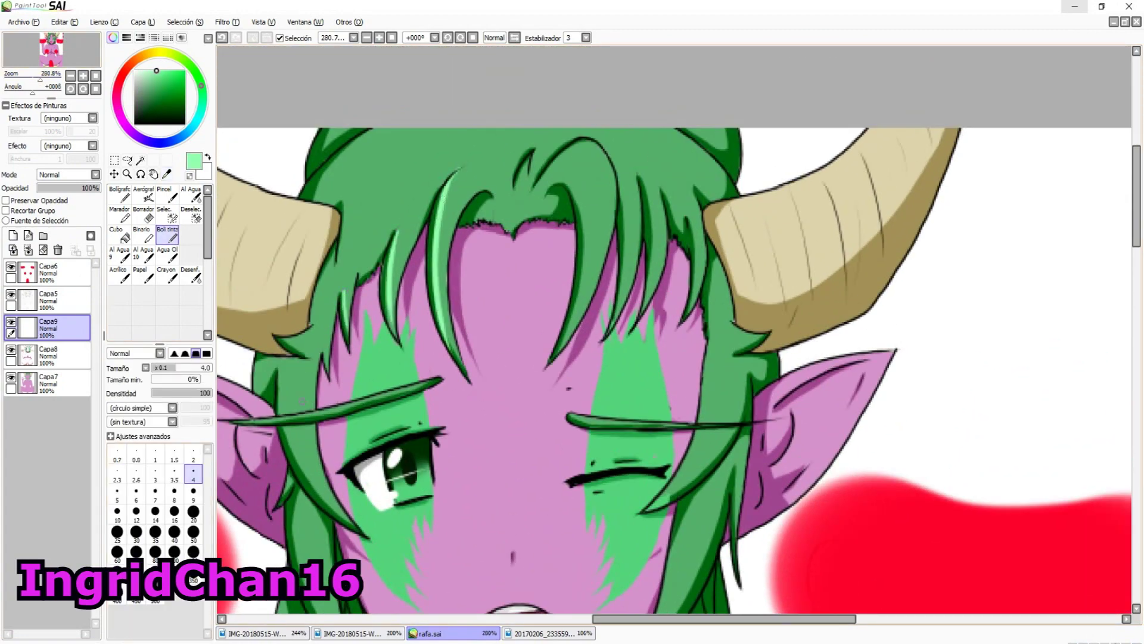
Add light green highlights to the left side lock and the right fringe strands, redoing the first right stroke.
{"action": "left_click_drag", "start_coordinate": [314, 421], "coordinate": [347, 511]}
{"action": "left_click_drag", "start_coordinate": [618, 141], "coordinate": [593, 280]}
{"action": "key", "text": "ctrl+z"}
{"action": "mouse_move", "coordinate": [644, 177]}
{"action": "left_mouse_down"}
{"action": "mouse_move", "coordinate": [627, 287]}
{"action": "mouse_move", "coordinate": [635, 249]}
{"action": "left_mouse_up"}
{"action": "left_click_drag", "start_coordinate": [665, 193], "coordinate": [655, 297]}
{"action": "left_click_drag", "start_coordinate": [704, 211], "coordinate": [699, 285]}
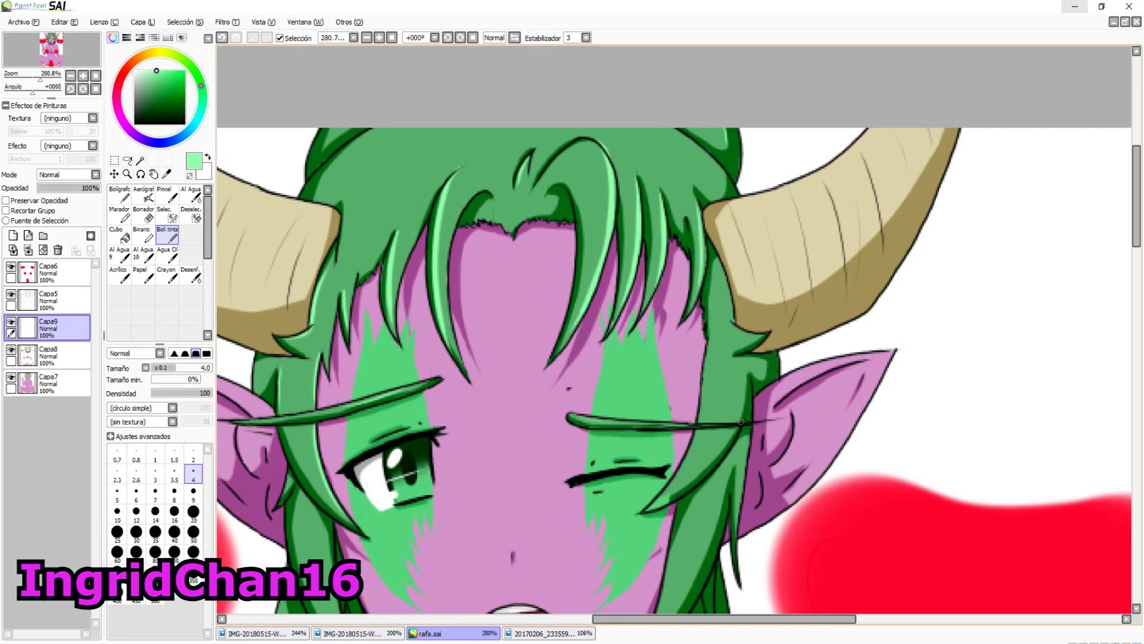
Touch up the lock beside the closed eye with dark green on Capa8 at size 2 and highlight its edge on Capa9.
{"action": "key", "text": "bracketleft"}
{"action": "key", "text": "bracketleft"}
{"action": "key", "text": "bracketleft"}
{"action": "key", "text": "bracketleft"}
{"action": "key", "text": "bracketleft"}
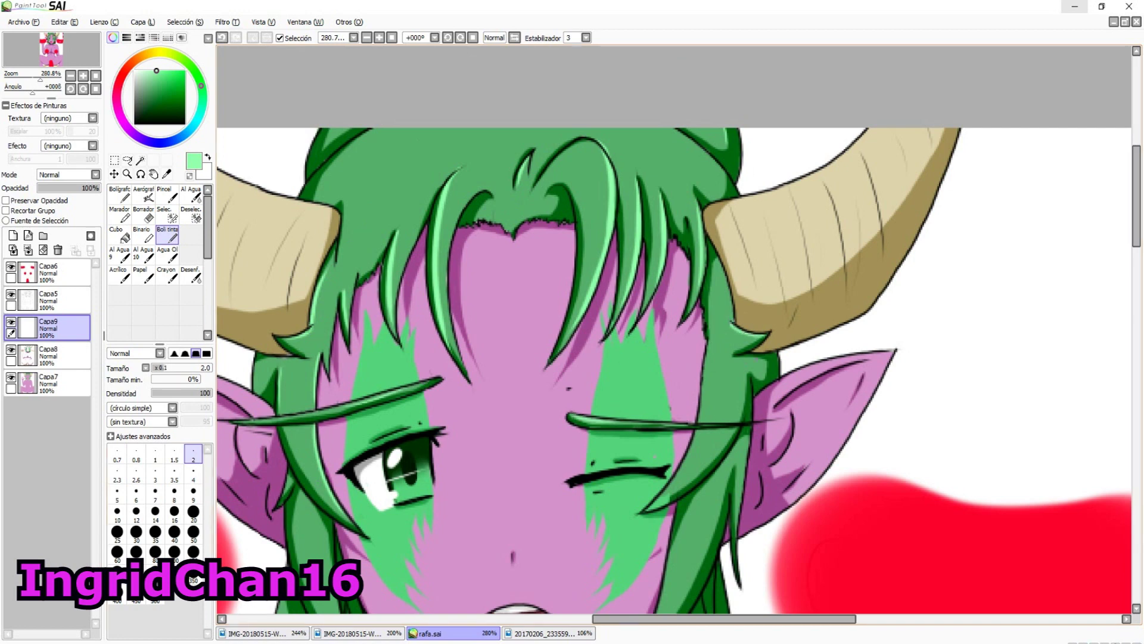
{"action": "key", "text": "ctrl+z"}
{"action": "left_click", "coordinate": [649, 508], "text": "alt"}
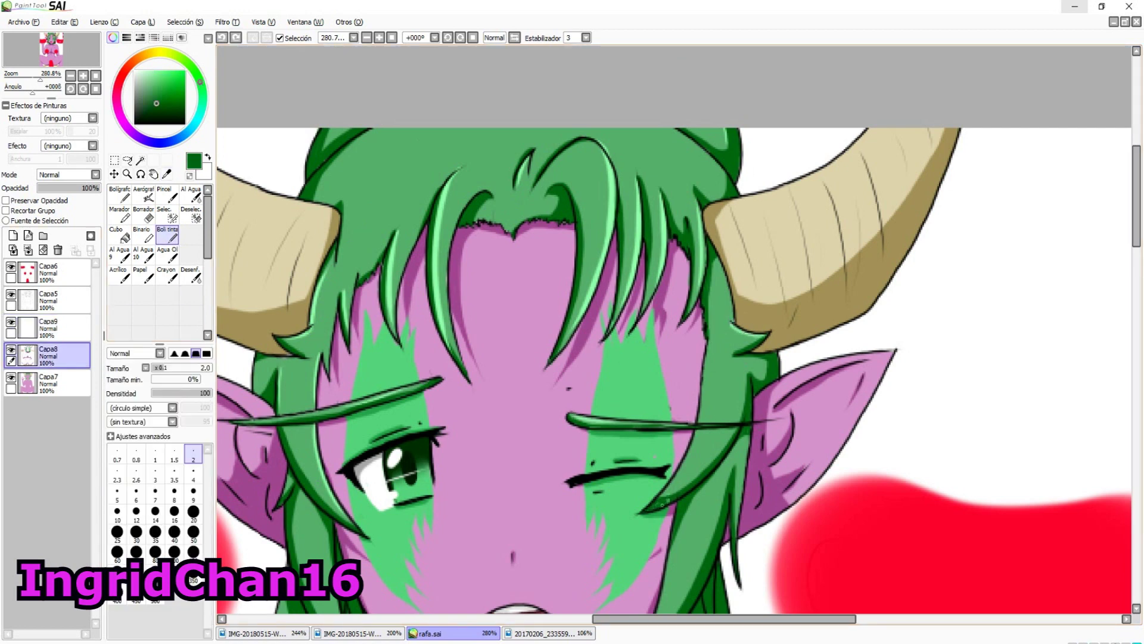
{"action": "key", "text": "ctrl+y"}
{"action": "left_click_drag", "start_coordinate": [706, 340], "coordinate": [655, 506]}
{"action": "left_click_drag", "start_coordinate": [596, 477], "coordinate": [691, 304]}
{"action": "left_click", "coordinate": [193, 475]}
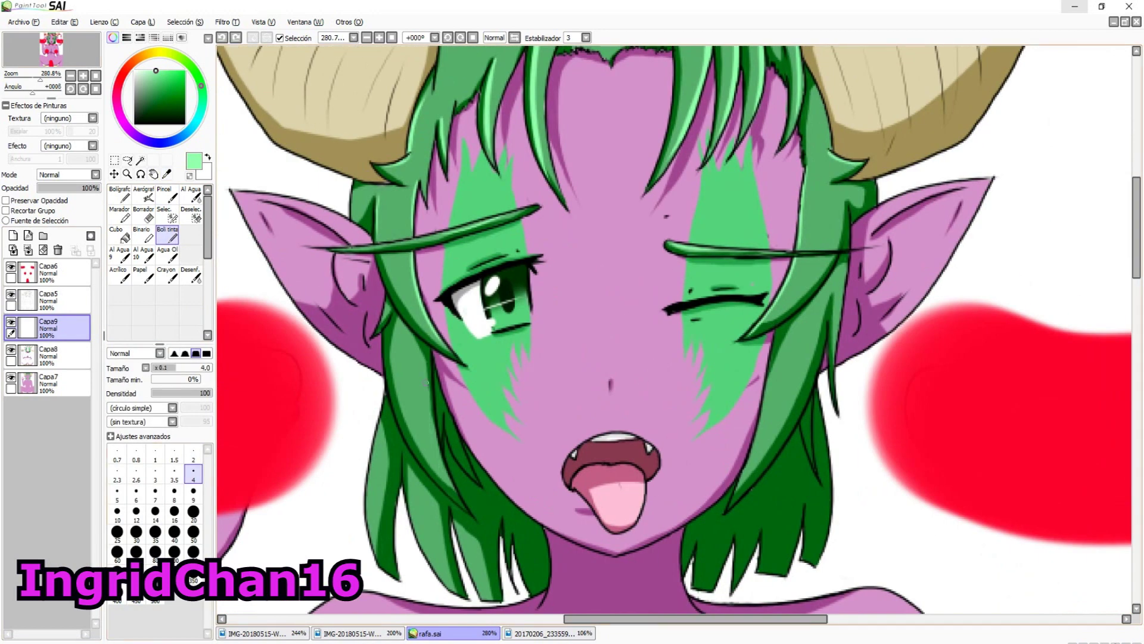
Paint light green highlights along the long side locks and lower hair strands at size 4, undoing the misplaced strokes.
{"action": "left_click_drag", "start_coordinate": [434, 424], "coordinate": [441, 500]}
{"action": "key", "text": "ctrl+z"}
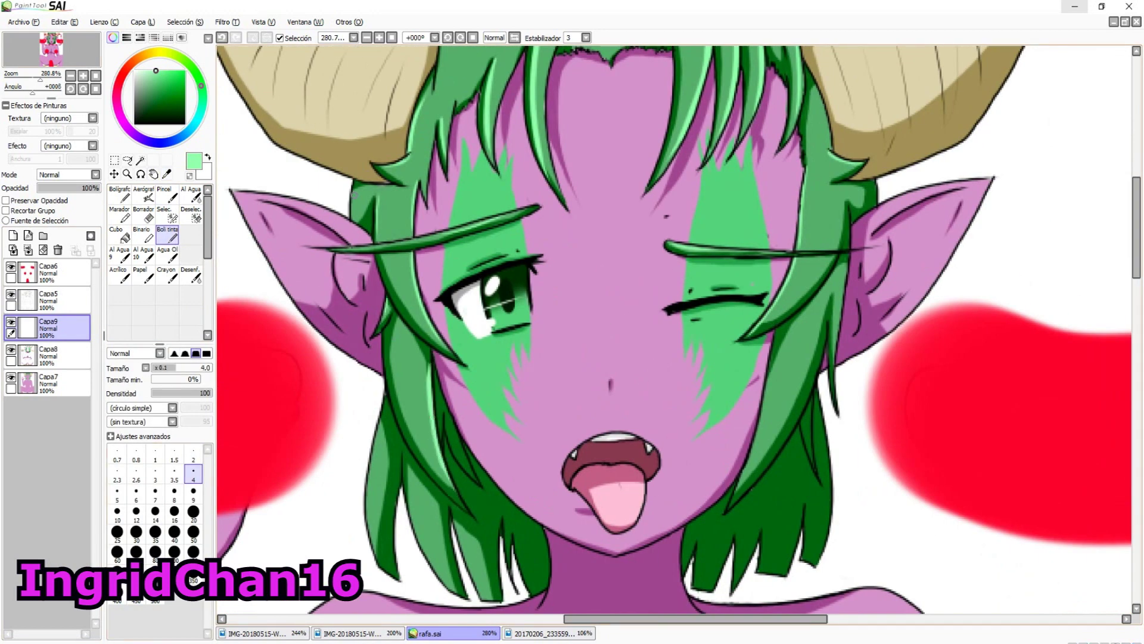
{"action": "left_click_drag", "start_coordinate": [769, 372], "coordinate": [740, 485]}
{"action": "left_click_drag", "start_coordinate": [847, 259], "coordinate": [836, 364]}
{"action": "key", "text": "ctrl+z"}
{"action": "left_click_drag", "start_coordinate": [777, 334], "coordinate": [770, 386]}
{"action": "key", "text": "ctrl+z"}
{"action": "scroll", "coordinate": [537, 388], "scroll_direction": "down", "scroll_amount": 2}
{"action": "left_click_drag", "start_coordinate": [417, 382], "coordinate": [447, 483]}
{"action": "key", "text": "ctrl+z"}
{"action": "left_click_drag", "start_coordinate": [379, 316], "coordinate": [366, 423]}
{"action": "scroll", "coordinate": [484, 477], "scroll_direction": "up", "scroll_amount": 5}
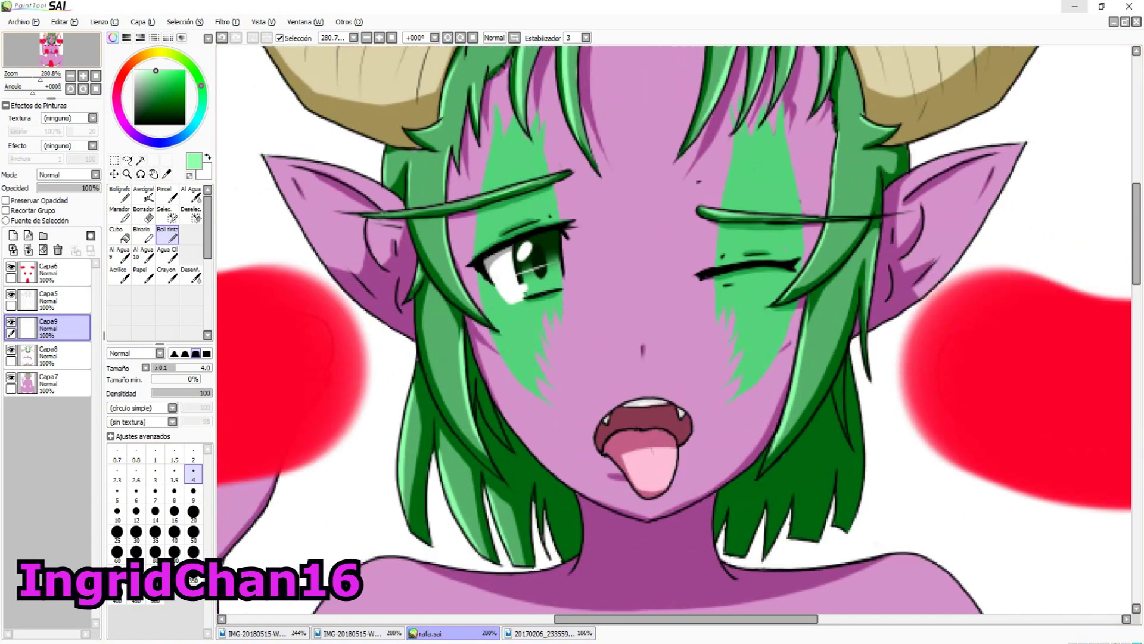
{"action": "left_click", "coordinate": [193, 512]}
{"action": "left_click_drag", "start_coordinate": [411, 189], "coordinate": [936, 149]}
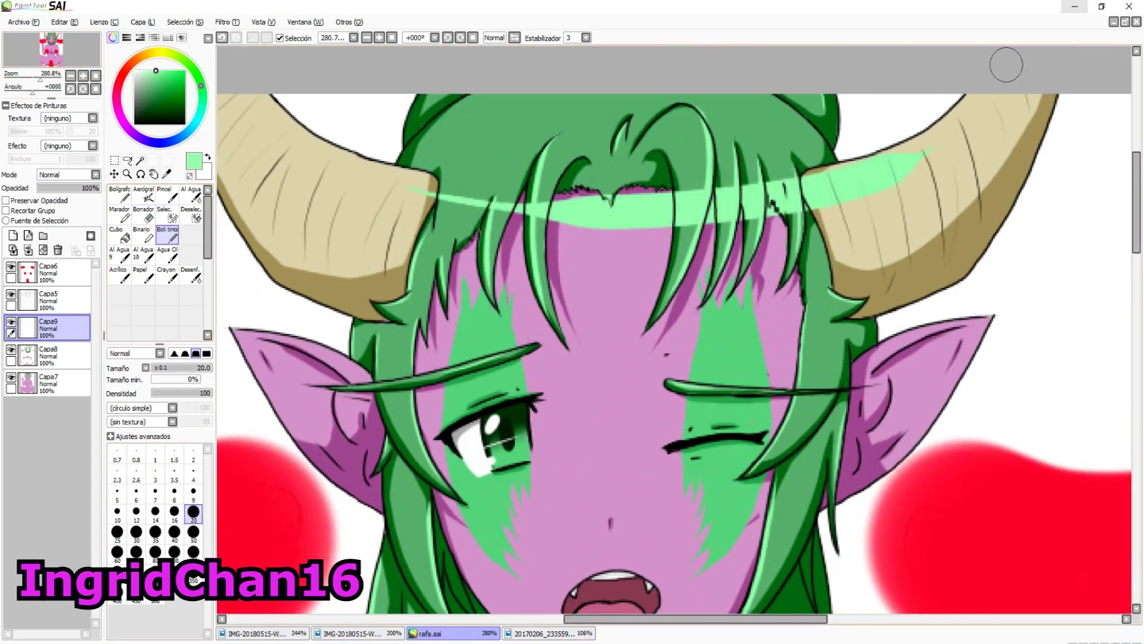
{"action": "key", "text": "e"}
{"action": "mouse_move", "coordinate": [551, 206]}
{"action": "left_mouse_down"}
{"action": "mouse_move", "coordinate": [663, 211]}
{"action": "mouse_move", "coordinate": [573, 218]}
{"action": "left_mouse_up"}
{"action": "scroll", "coordinate": [850, 180], "scroll_direction": "down", "scroll_amount": 3}
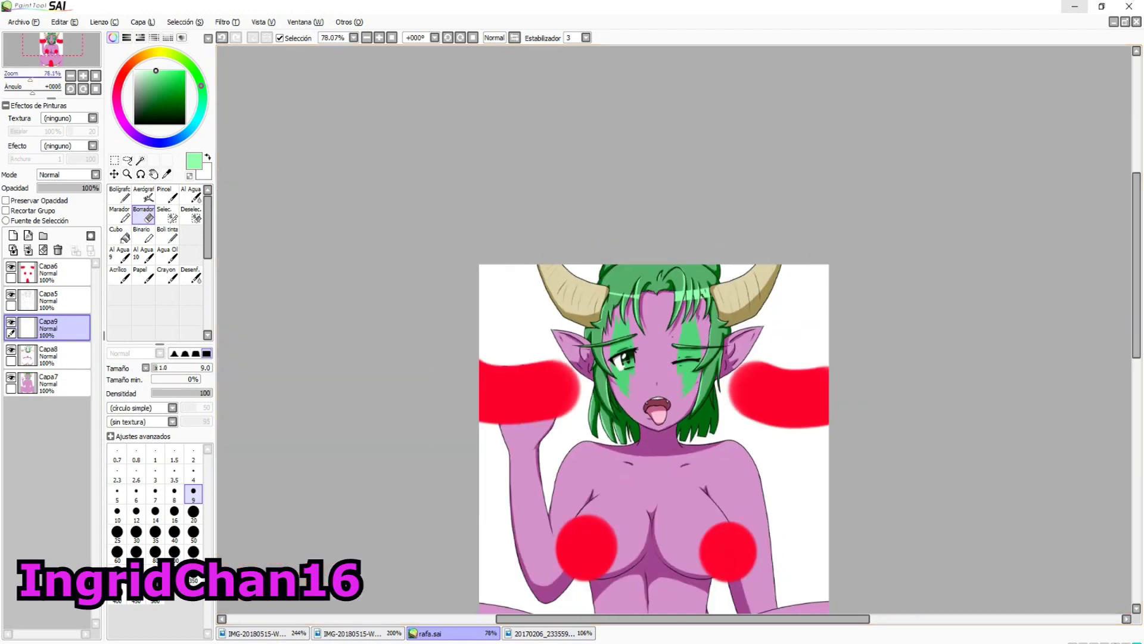
{"action": "scroll", "coordinate": [850, 180], "scroll_direction": "up", "scroll_amount": 3}
{"action": "key", "text": "ctrl+z"}
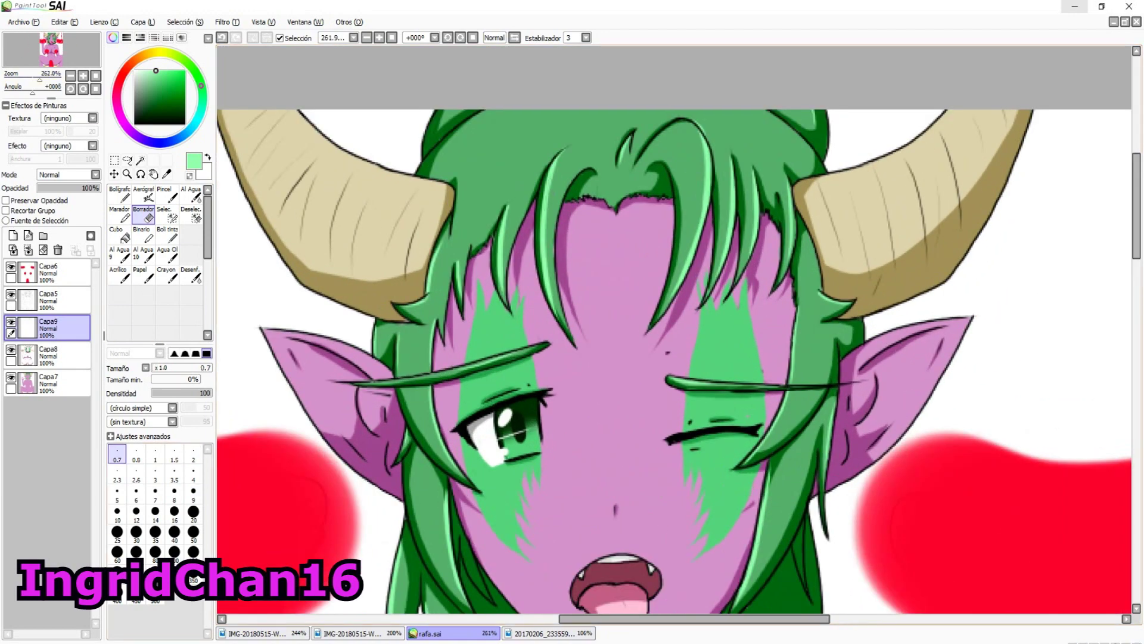
Refine the fringe with fine light green highlight strokes using the pen and eraser at size 0.7.
{"action": "key", "text": "e"}
{"action": "left_click", "coordinate": [117, 454]}
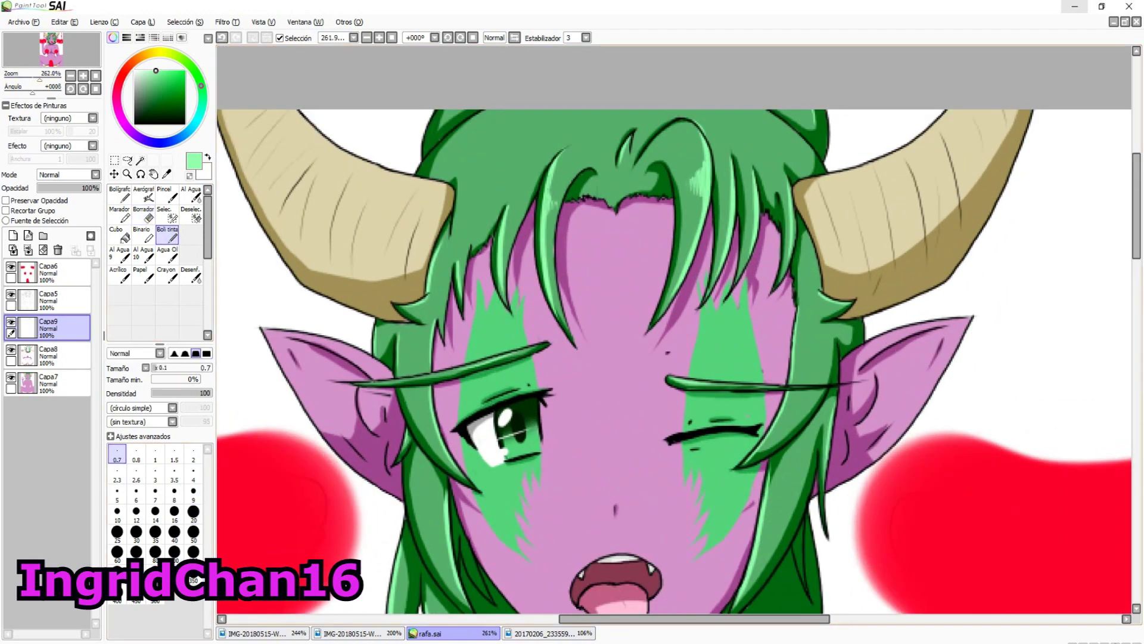
{"action": "scroll", "coordinate": [696, 200], "scroll_direction": "down", "scroll_amount": 3}
{"action": "scroll", "coordinate": [696, 200], "scroll_direction": "up", "scroll_amount": 2}
Highlight the tongue in light pink at size 4, and touch up the shading beside it with dark purple on Capa8.
{"action": "left_click", "coordinate": [193, 474]}
{"action": "left_click_drag", "start_coordinate": [674, 358], "coordinate": [629, 245]}
{"action": "left_click", "coordinate": [601, 453], "text": "alt"}
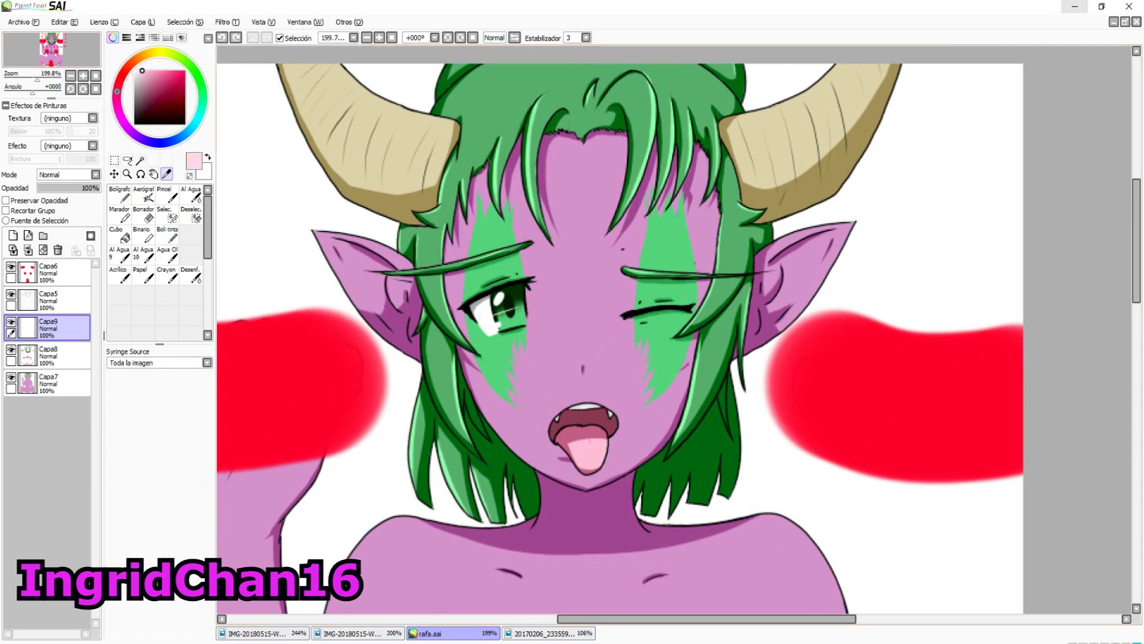
{"action": "left_click", "coordinate": [601, 453], "text": "ctrl+alt"}
{"action": "left_click", "coordinate": [536, 471], "text": "alt"}
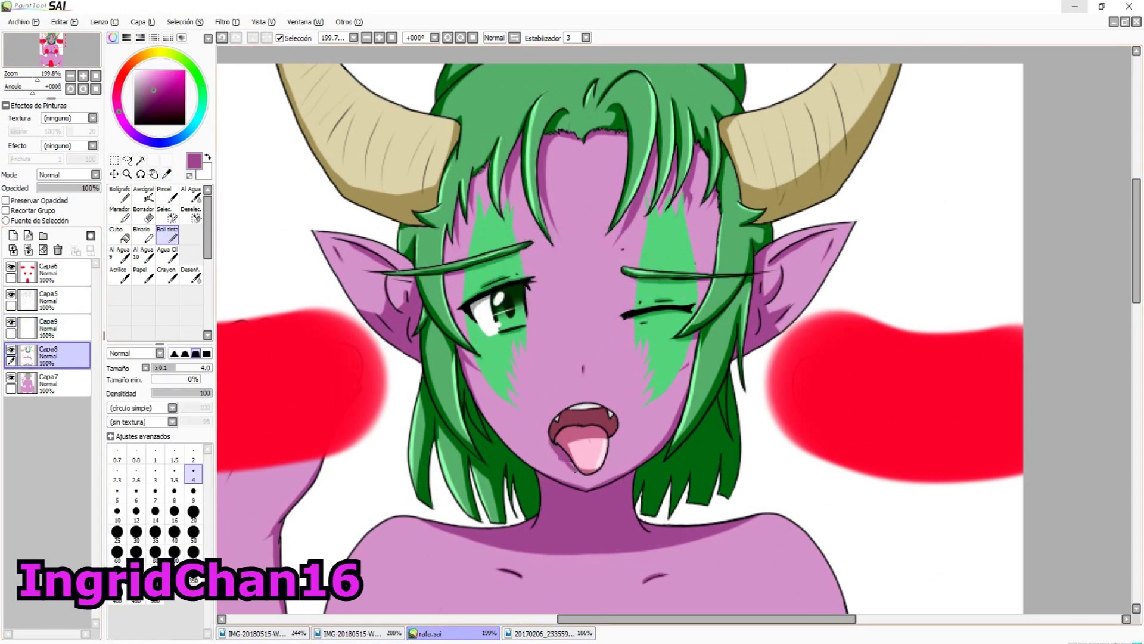
{"action": "key", "text": "e"}
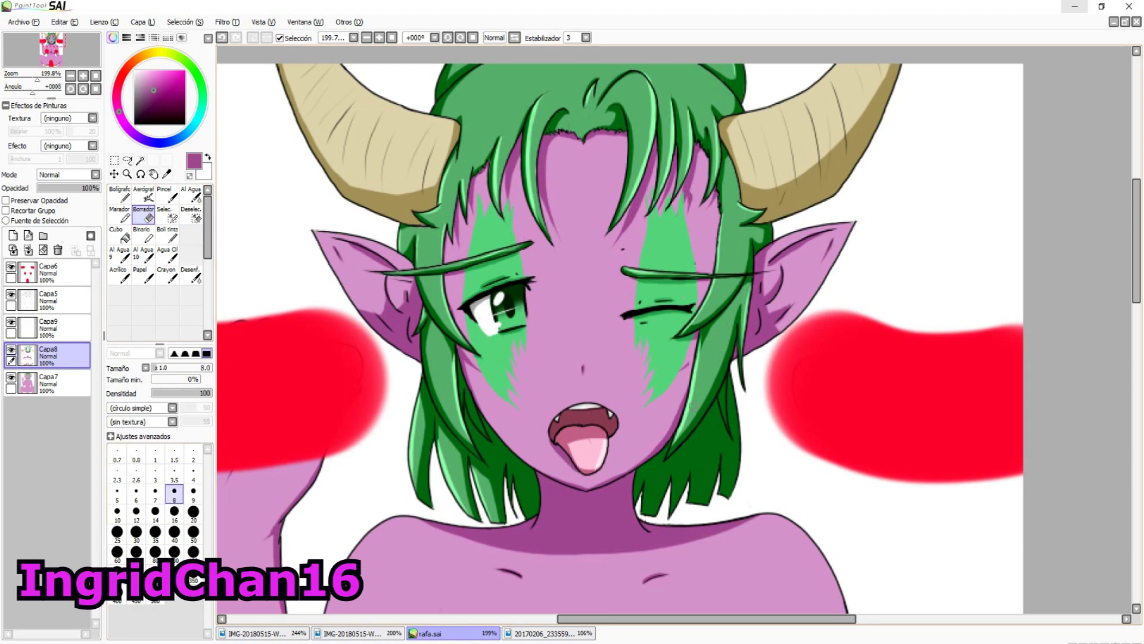
{"action": "key", "text": "e"}
Paint pale pink highlights along the jaw and the pointed ears at size 4 on Capa9.
{"action": "left_click", "coordinate": [48, 328]}
{"action": "left_click", "coordinate": [354, 339], "text": "alt"}
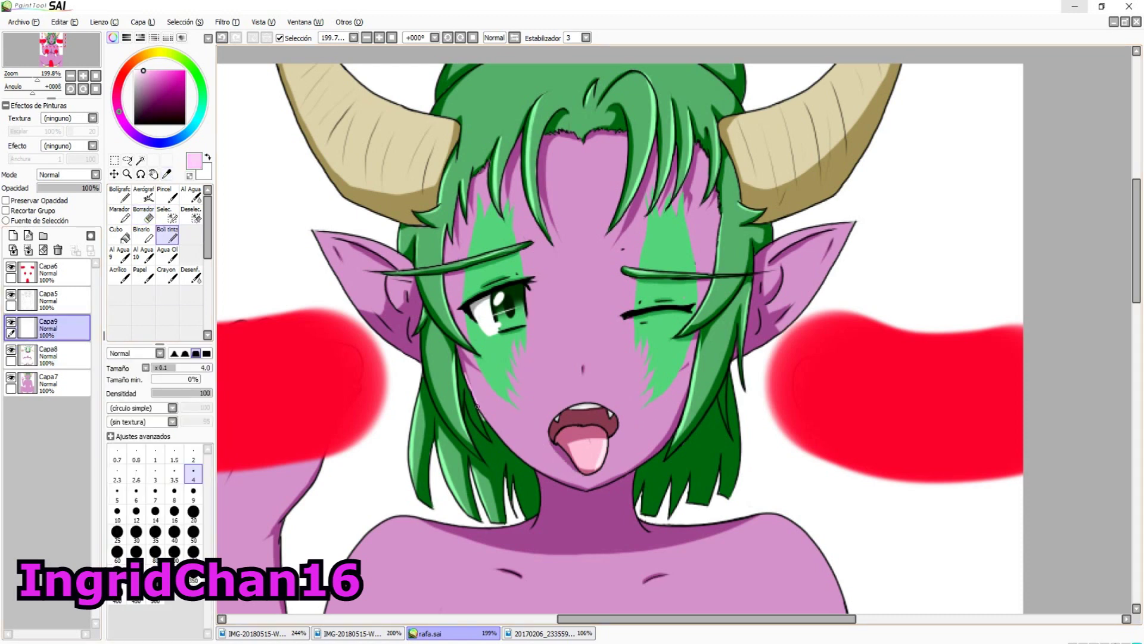
{"action": "left_click_drag", "start_coordinate": [354, 338], "coordinate": [307, 244]}
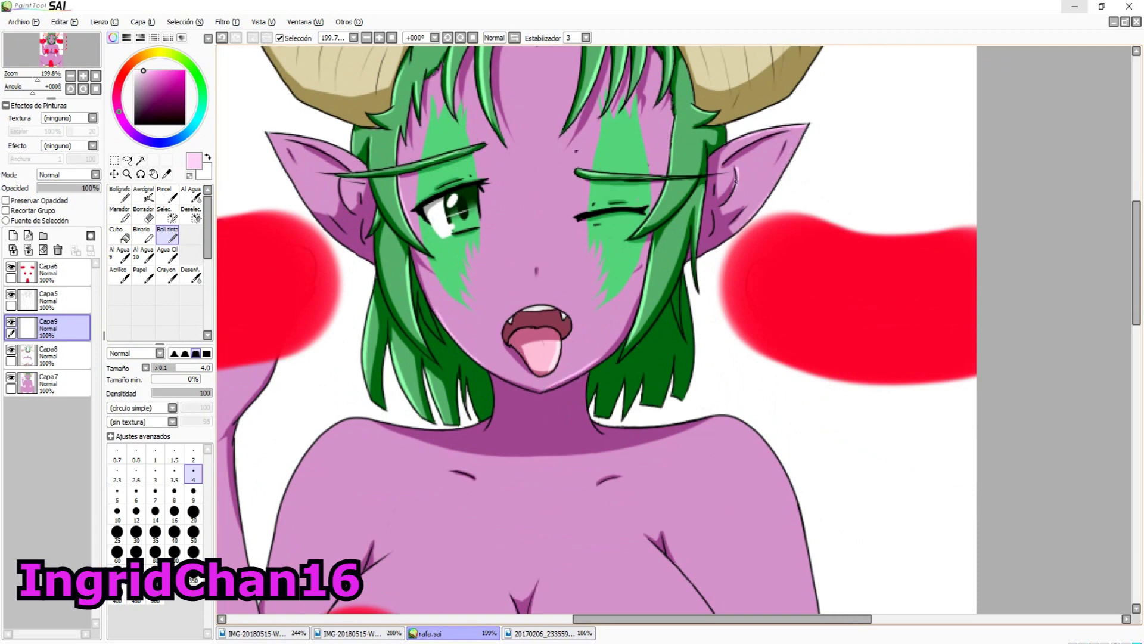
{"action": "left_click_drag", "start_coordinate": [273, 139], "coordinate": [341, 149]}
Highlight the outer edges of the shoulders and upper arms in pale pink at size 9 within the body selection.
{"action": "scroll", "coordinate": [679, 334], "scroll_direction": "down", "scroll_amount": 5}
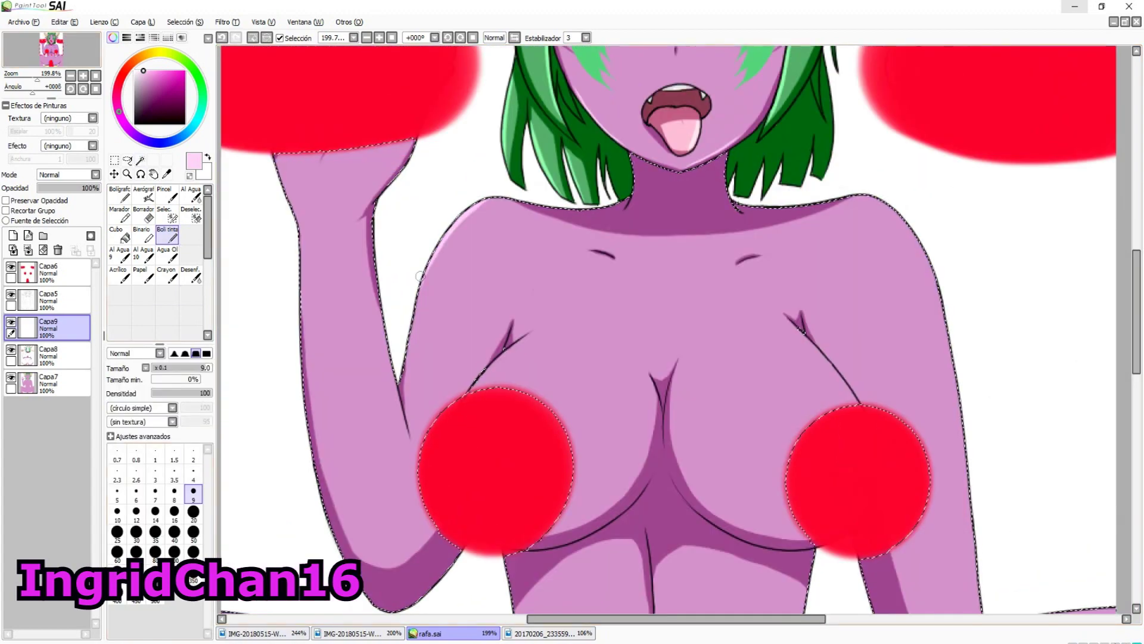
{"action": "left_click_drag", "start_coordinate": [899, 215], "coordinate": [364, 140]}
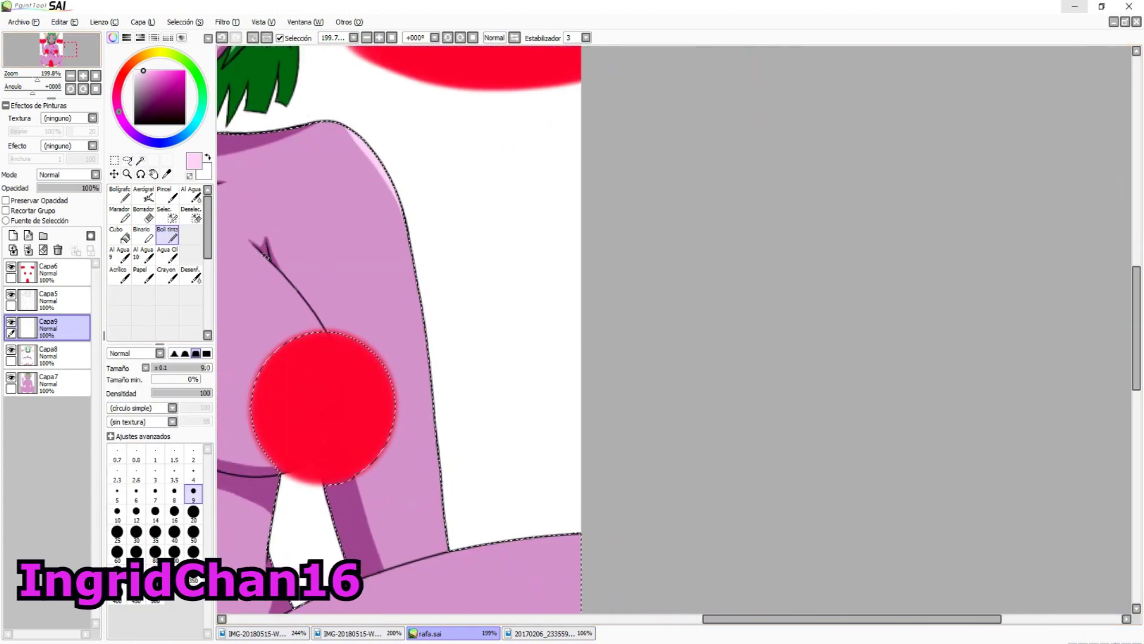
{"action": "left_click_drag", "start_coordinate": [419, 249], "coordinate": [679, 47]}
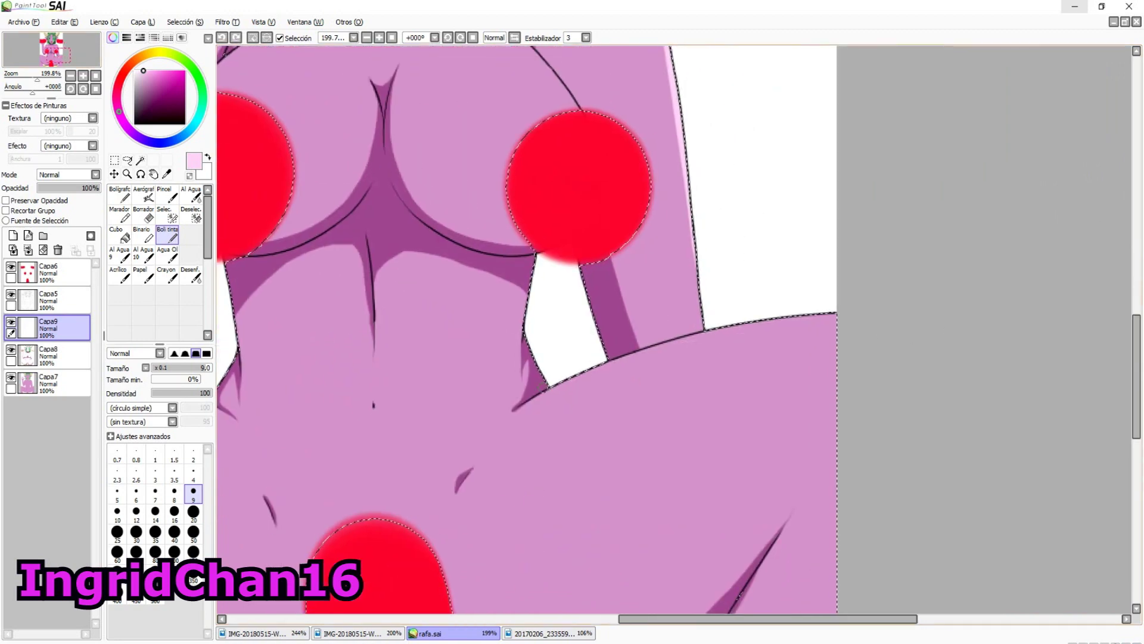
Paint pale pink highlights along the upper edges of both thighs, and highlight the abdomen's centre line at size 4.
{"action": "left_click_drag", "start_coordinate": [381, 298], "coordinate": [918, 227]}
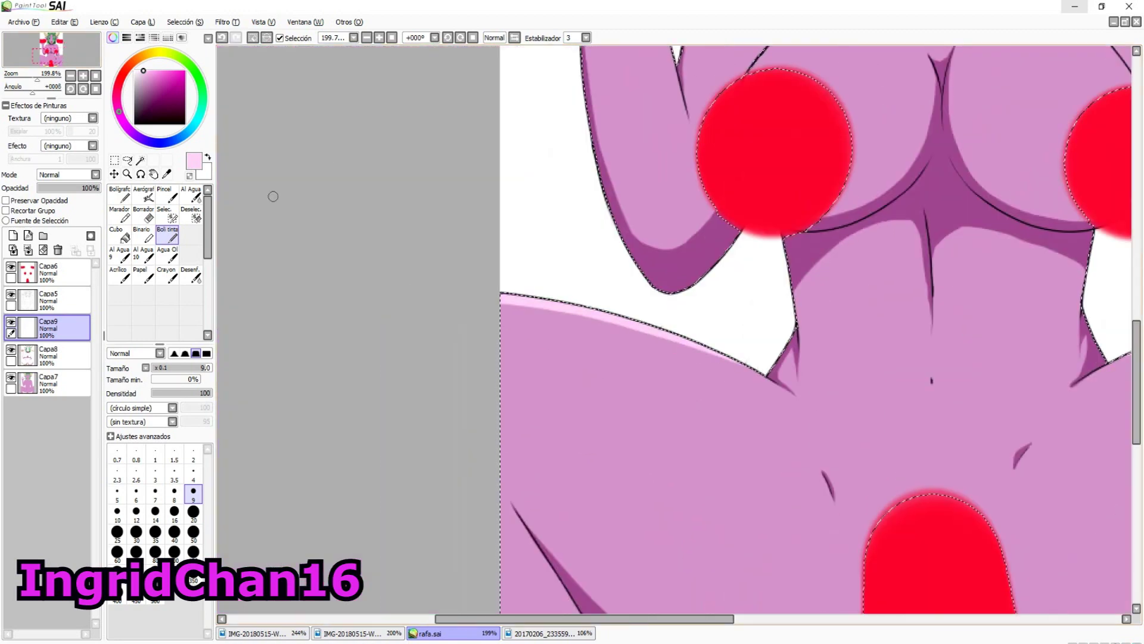
{"action": "left_click_drag", "start_coordinate": [537, 417], "coordinate": [416, 184]}
{"action": "left_click_drag", "start_coordinate": [581, 415], "coordinate": [441, 344]}
{"action": "scroll", "coordinate": [441, 344], "scroll_direction": "right", "scroll_amount": 10}
{"action": "scroll", "coordinate": [475, 299], "scroll_direction": "up", "scroll_amount": 10}
{"action": "scroll", "coordinate": [453, 231], "scroll_direction": "right", "scroll_amount": 1}
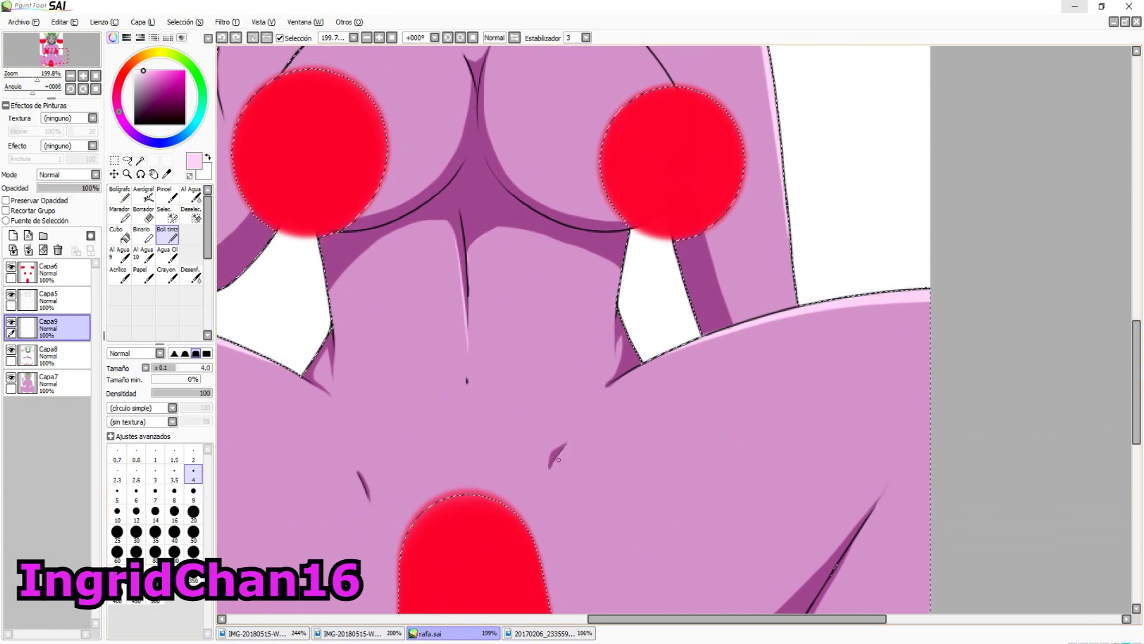
{"action": "scroll", "coordinate": [599, 418], "scroll_direction": "up", "scroll_amount": 10}
{"action": "scroll", "coordinate": [599, 417], "scroll_direction": "left", "scroll_amount": 2}
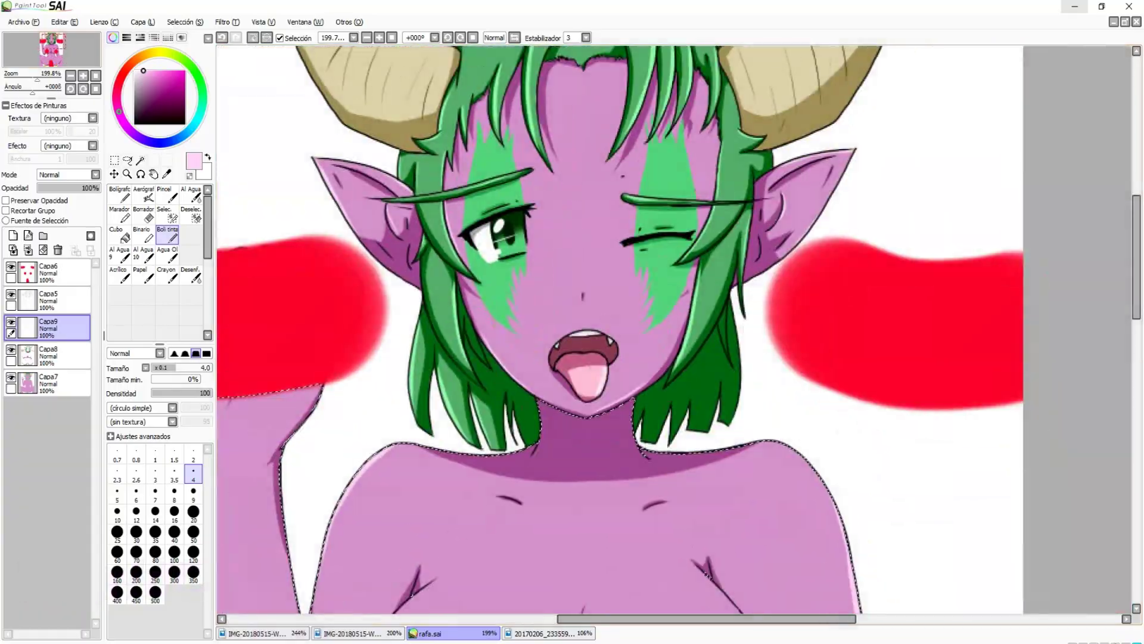